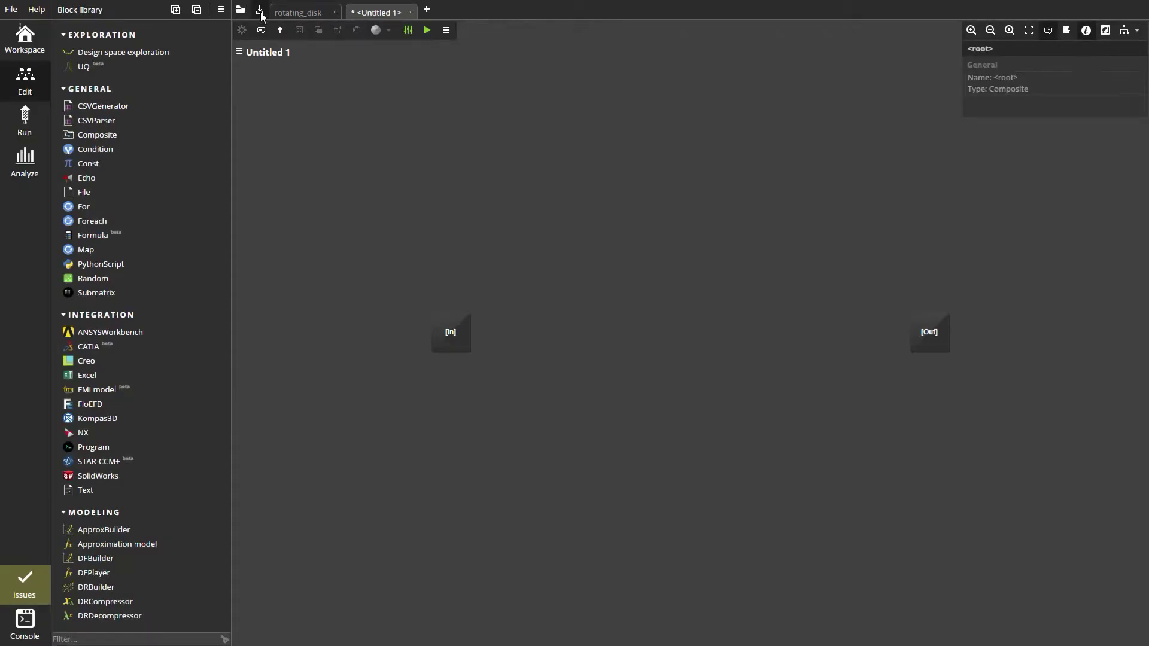
# Save the new workflow under the name rotating_disk_demo
pyautogui.click(260, 11)
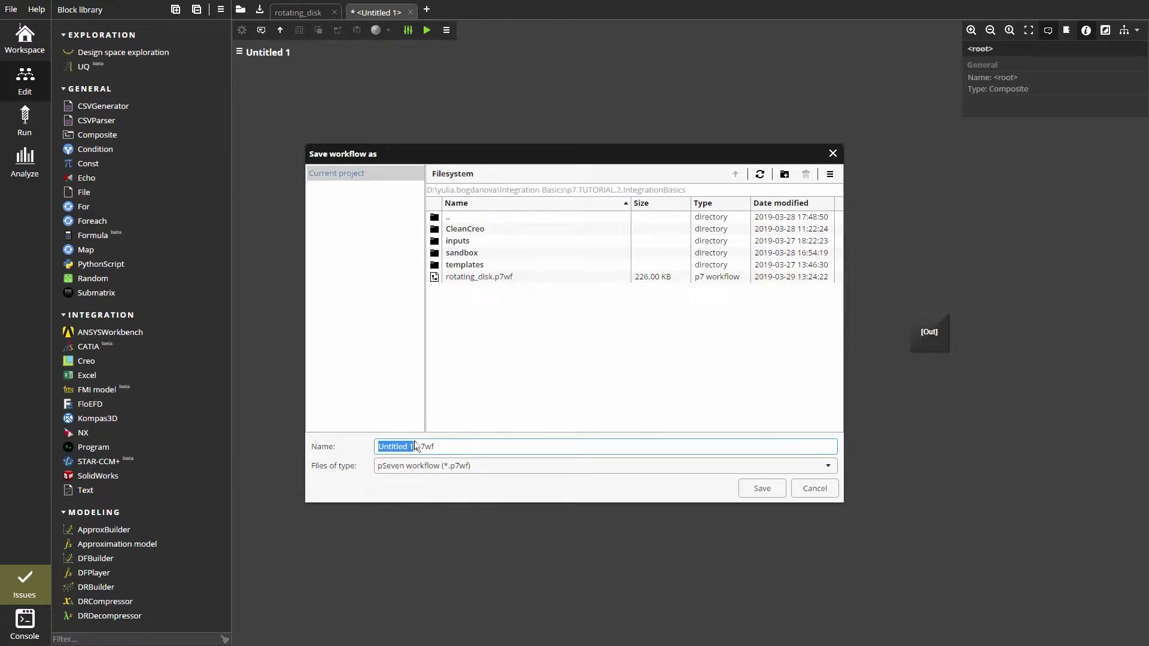
pyautogui.press('BackSpace')
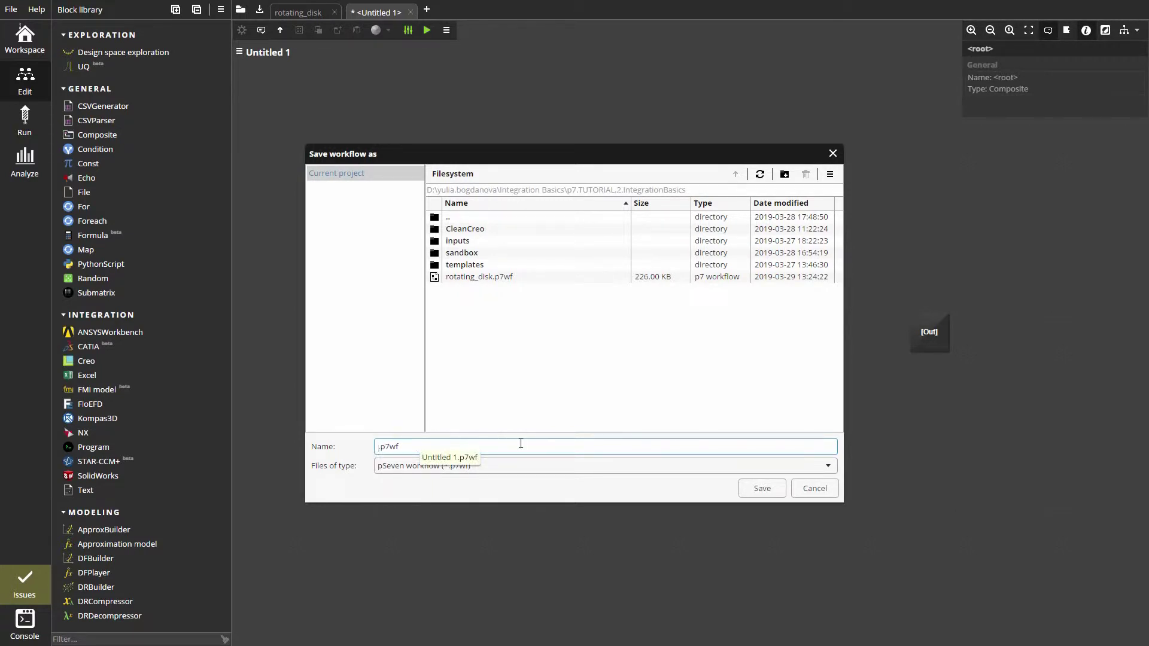
pyautogui.write('rotating_disk_demo')
pyautogui.click(762, 489)
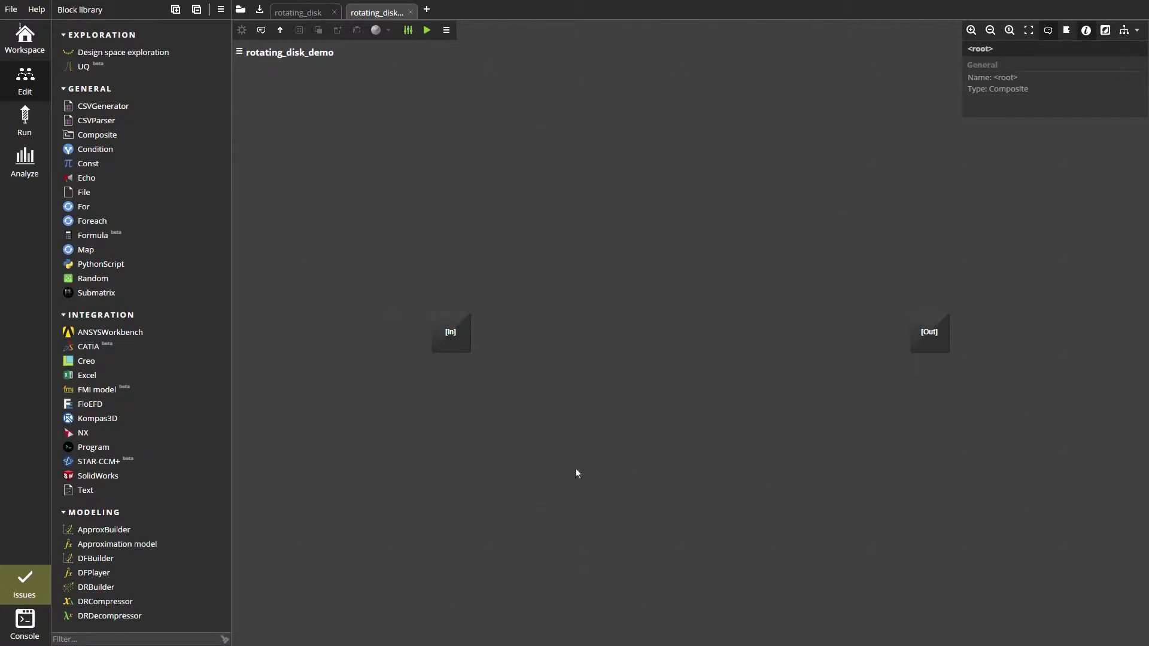
# Add a Creo block level with [In] and open its configuration
pyautogui.moveTo(88, 362); pyautogui.dragTo(533, 362)
pyautogui.click(608, 350)
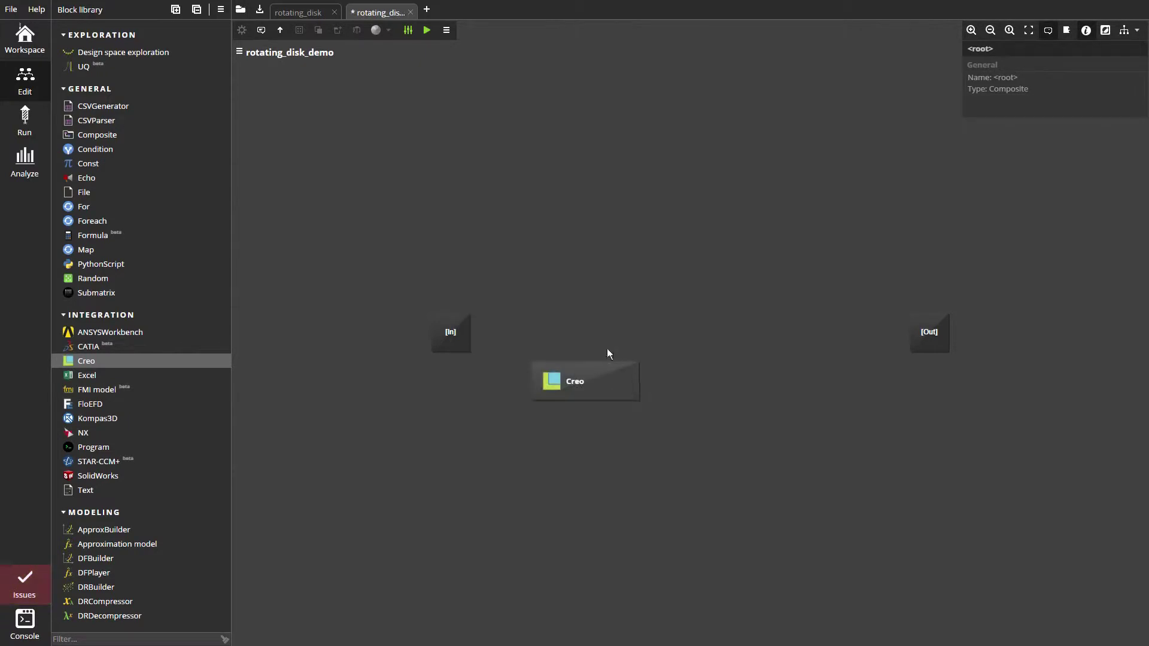
pyautogui.click(608, 369)
pyautogui.moveTo(601, 339); pyautogui.dragTo(596, 321)
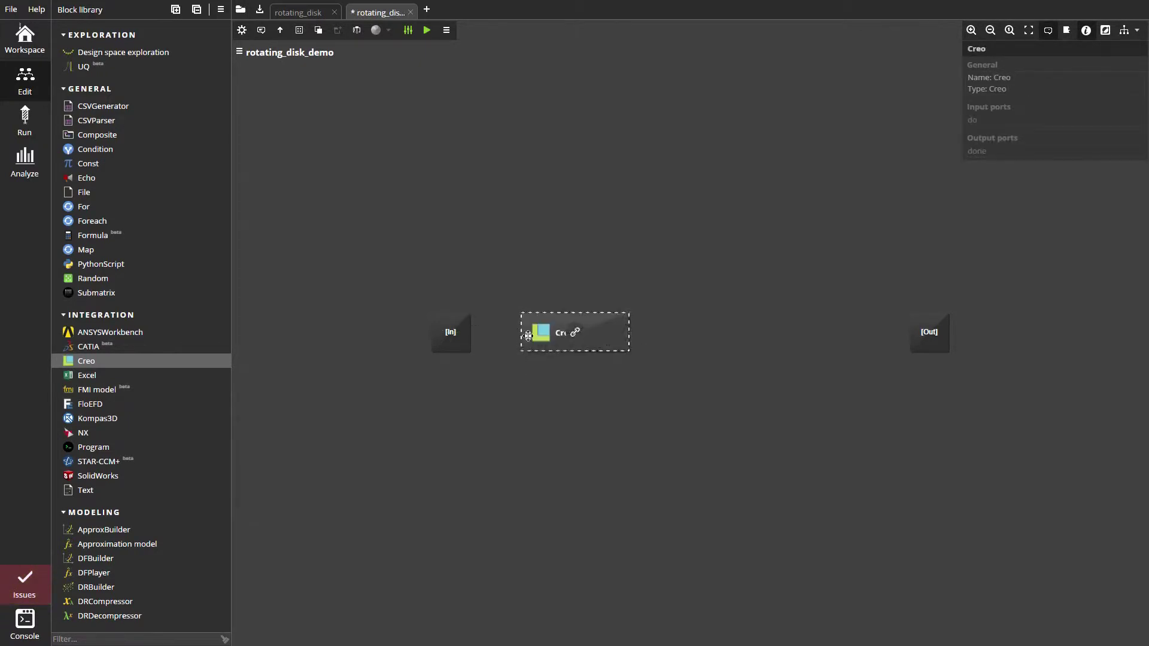
pyautogui.moveTo(442, 345); pyautogui.dragTo(314, 344)
pyautogui.moveTo(587, 338); pyautogui.dragTo(438, 338)
pyautogui.doubleClick(438, 338)
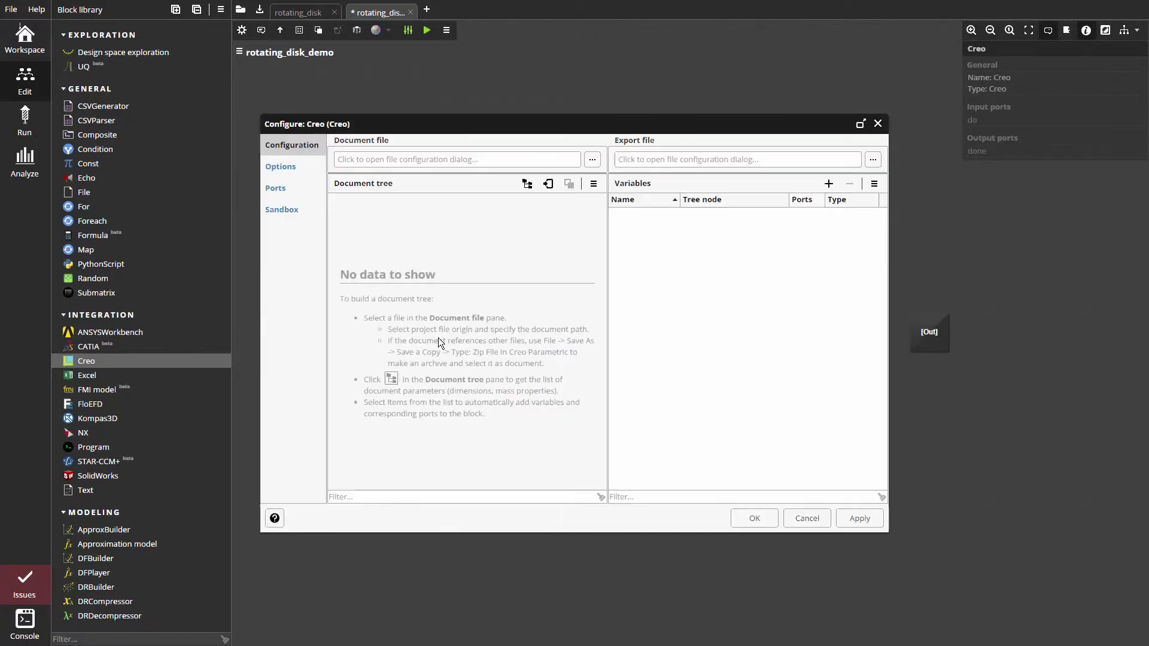
# Open a file chooser for the Creo communication executable option and enter drive C:
pyautogui.click(286, 167)
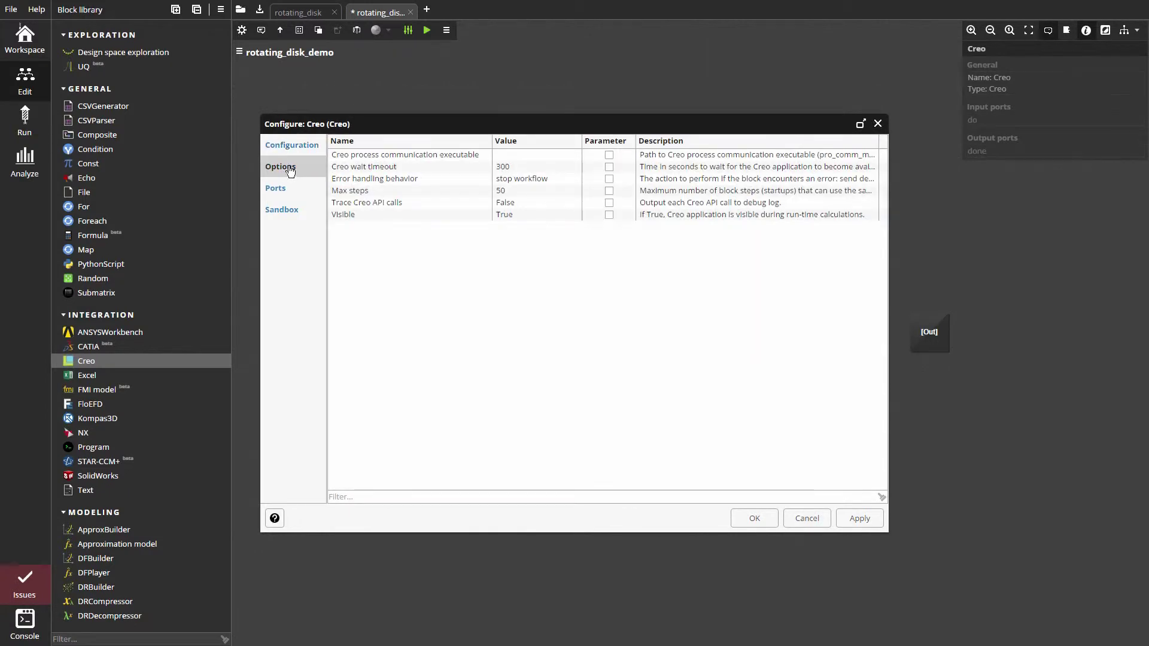
pyautogui.click(578, 156)
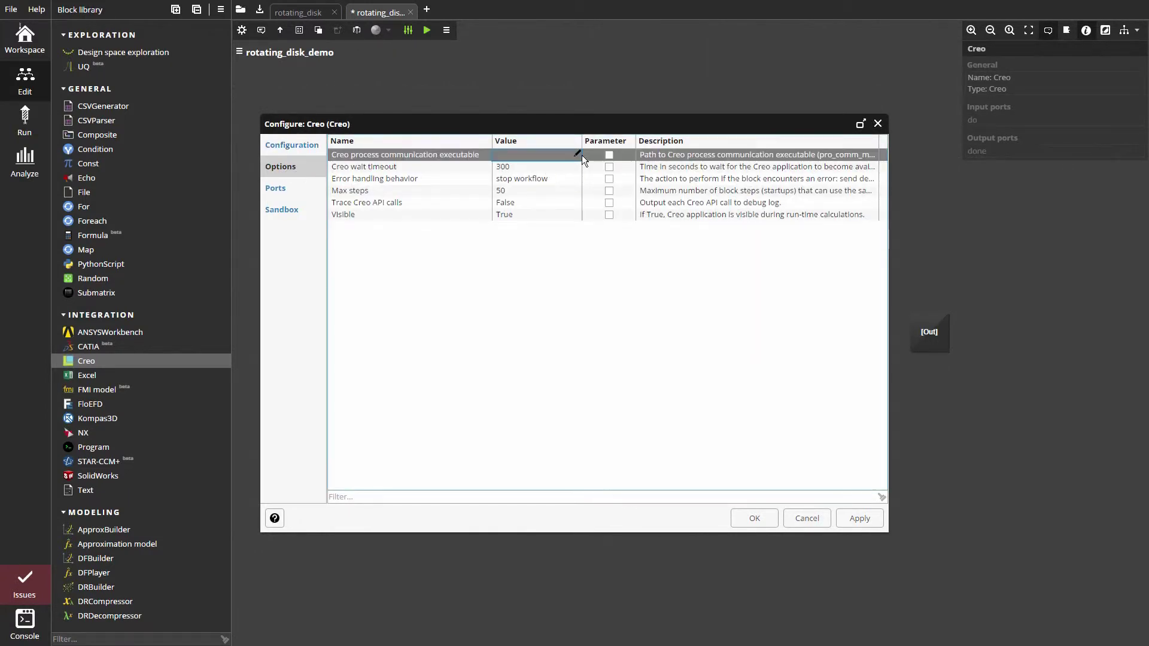
pyautogui.click(578, 156)
pyautogui.click(338, 175)
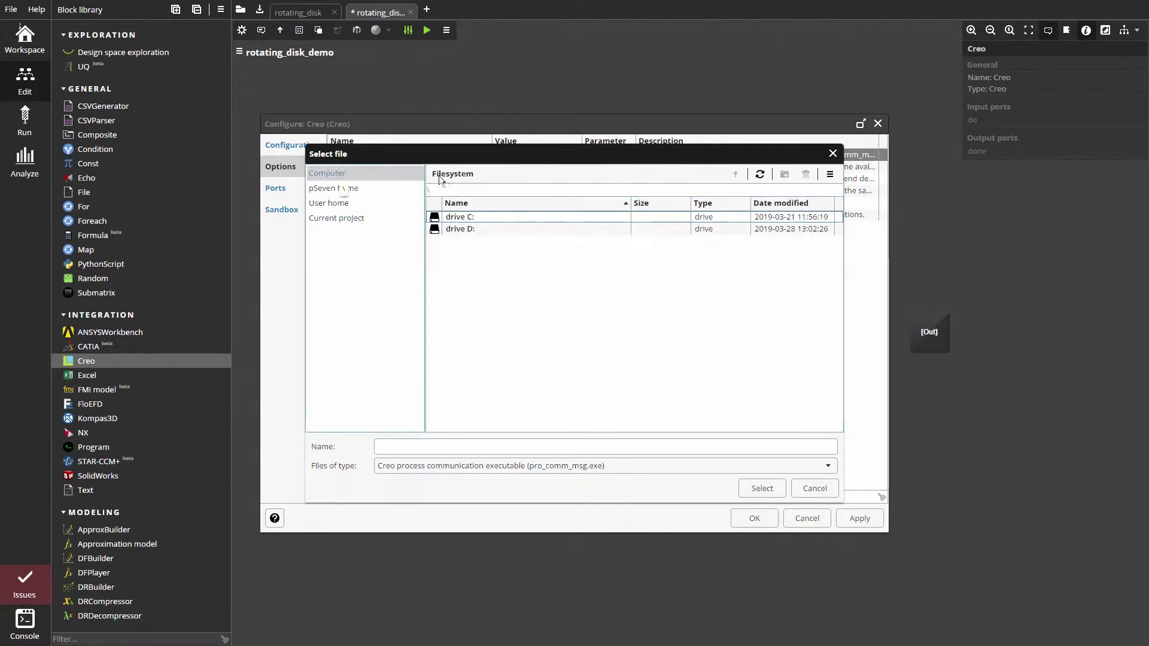
pyautogui.click(458, 219)
pyautogui.doubleClick(459, 222)
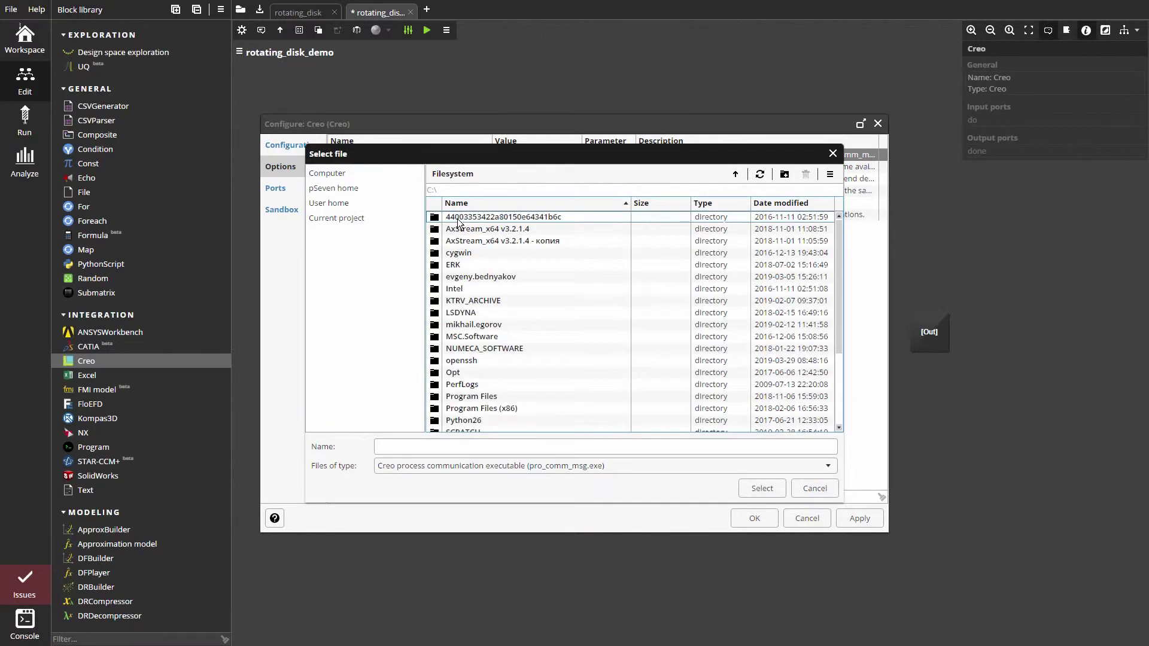
# Set the executable to Creo 3.0\M080\Common Files\x86e_win64\obj\pro_comm_msg.exe
pyautogui.click(478, 399)
pyautogui.doubleClick(478, 400)
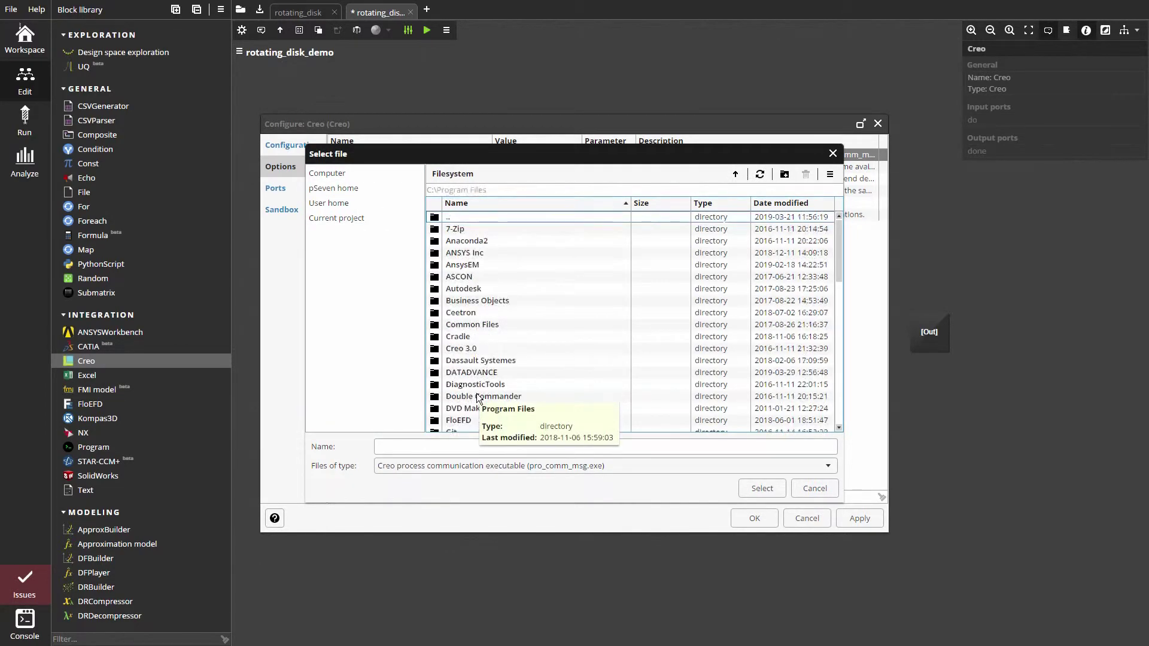
pyautogui.click(467, 355)
pyautogui.doubleClick(466, 354)
pyautogui.doubleClick(462, 242)
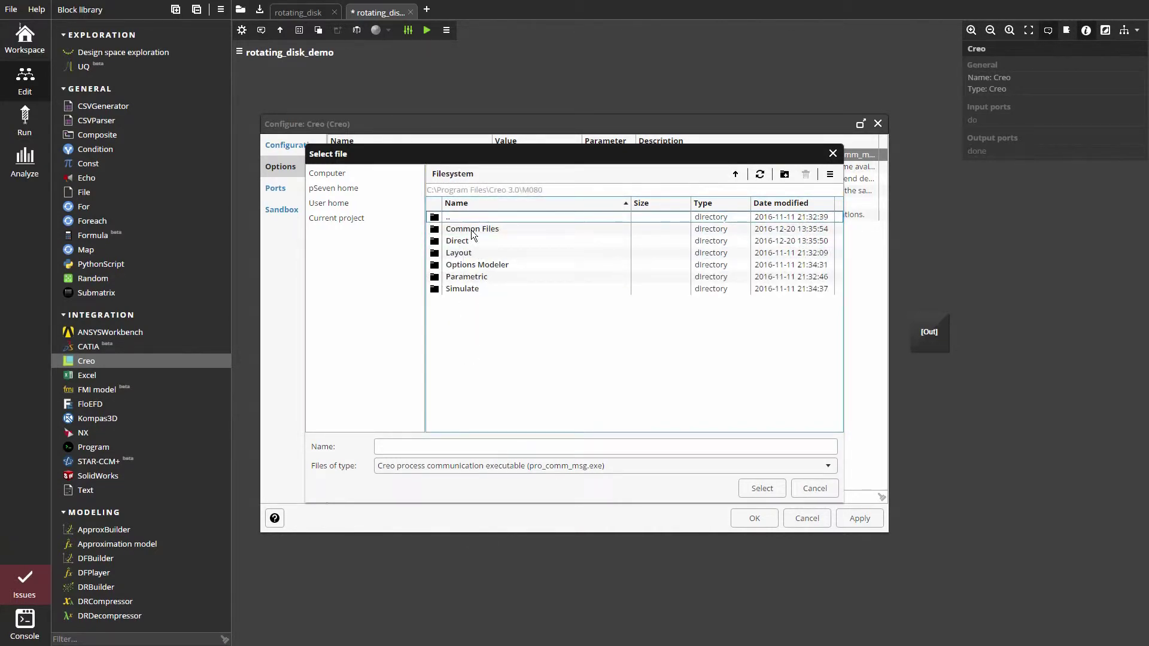
pyautogui.doubleClick(471, 231)
pyautogui.scroll(-1, 501, 313)
pyautogui.scroll(-2, 499, 314)
pyautogui.scroll(-3, 476, 295)
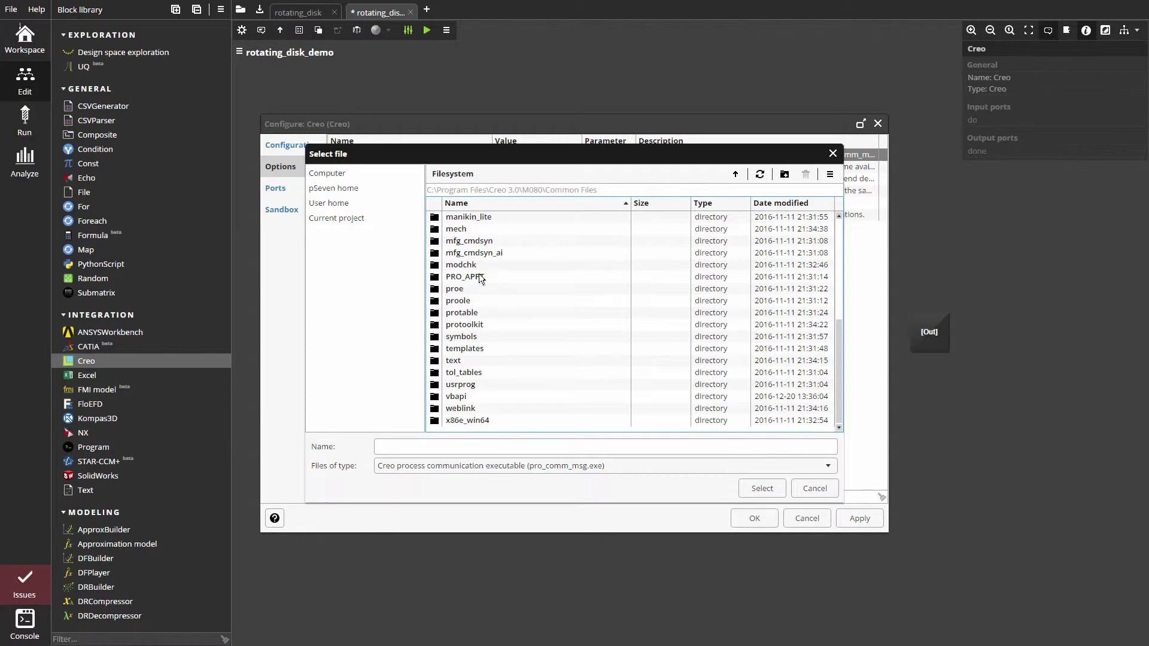
pyautogui.scroll(1, 481, 278)
pyautogui.scroll(-1, 481, 278)
pyautogui.doubleClick(483, 423)
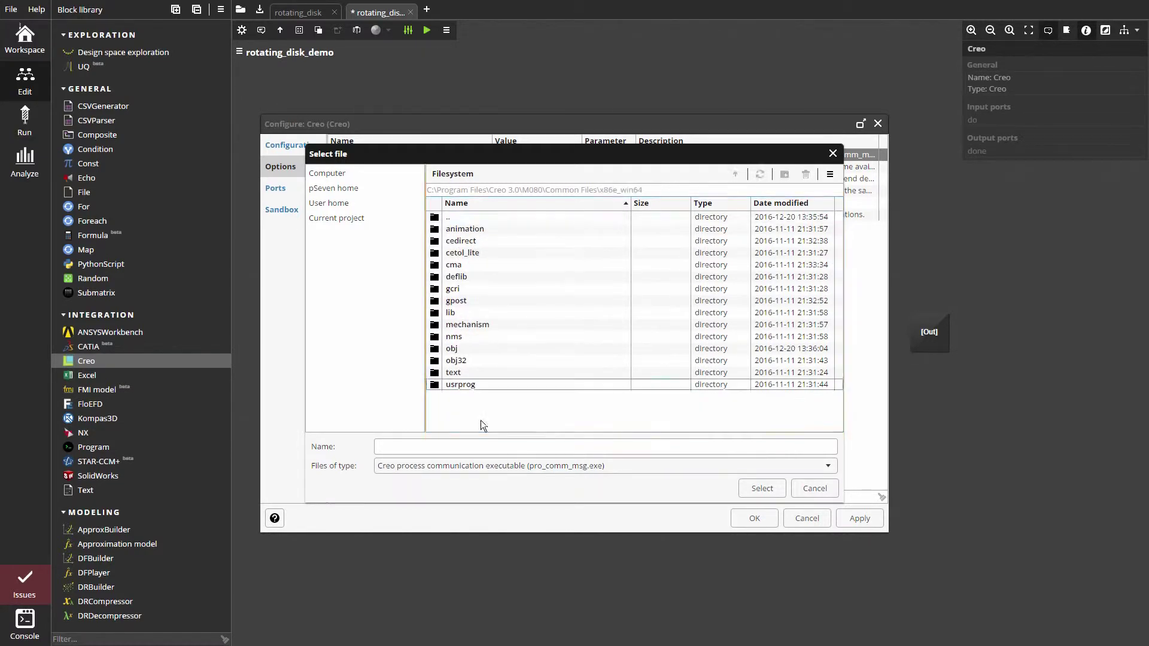
pyautogui.click(469, 349)
pyautogui.doubleClick(469, 349)
pyautogui.click(499, 277)
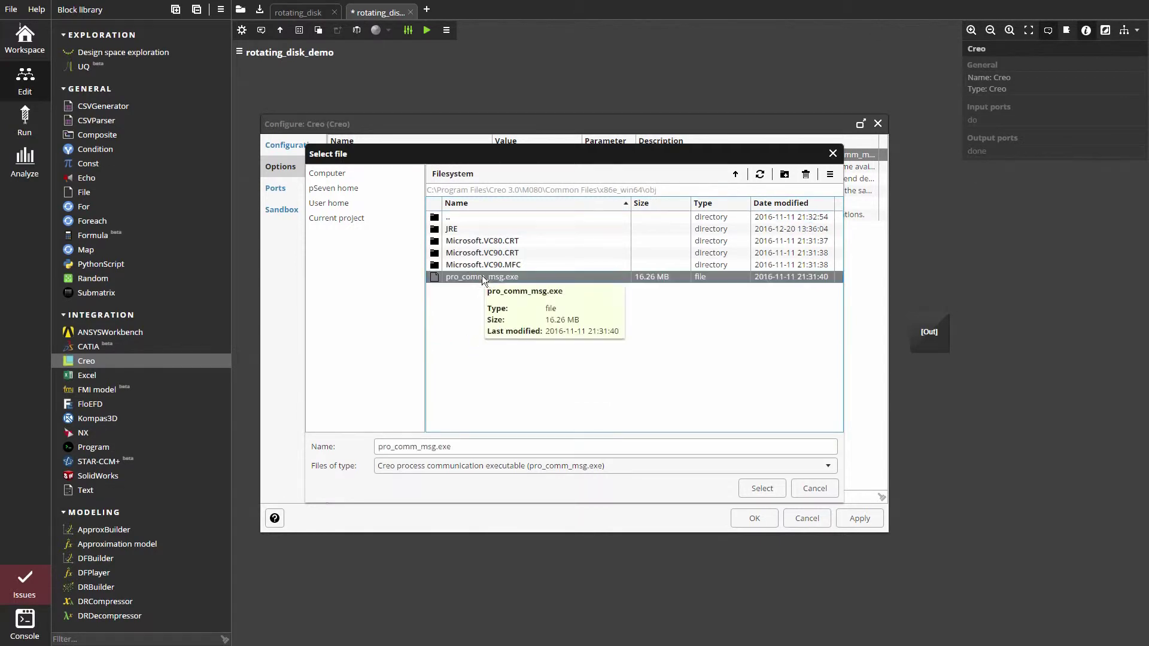
pyautogui.click(759, 488)
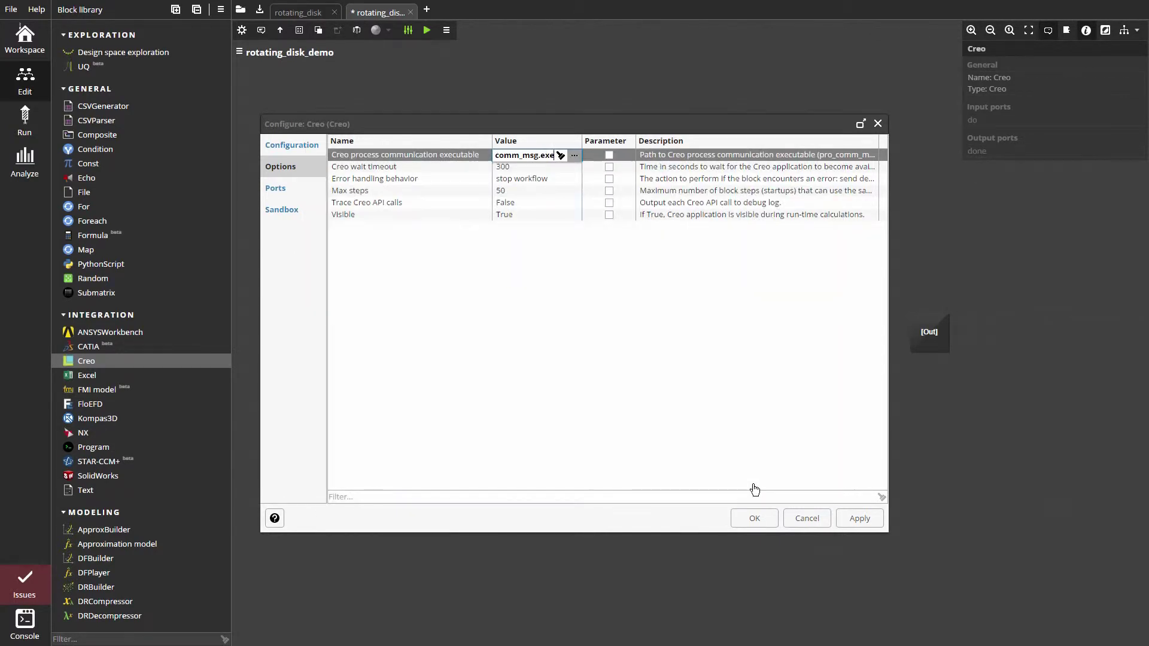
pyautogui.click(508, 284)
# Open a file chooser for the Creo block's document file
pyautogui.click(306, 144)
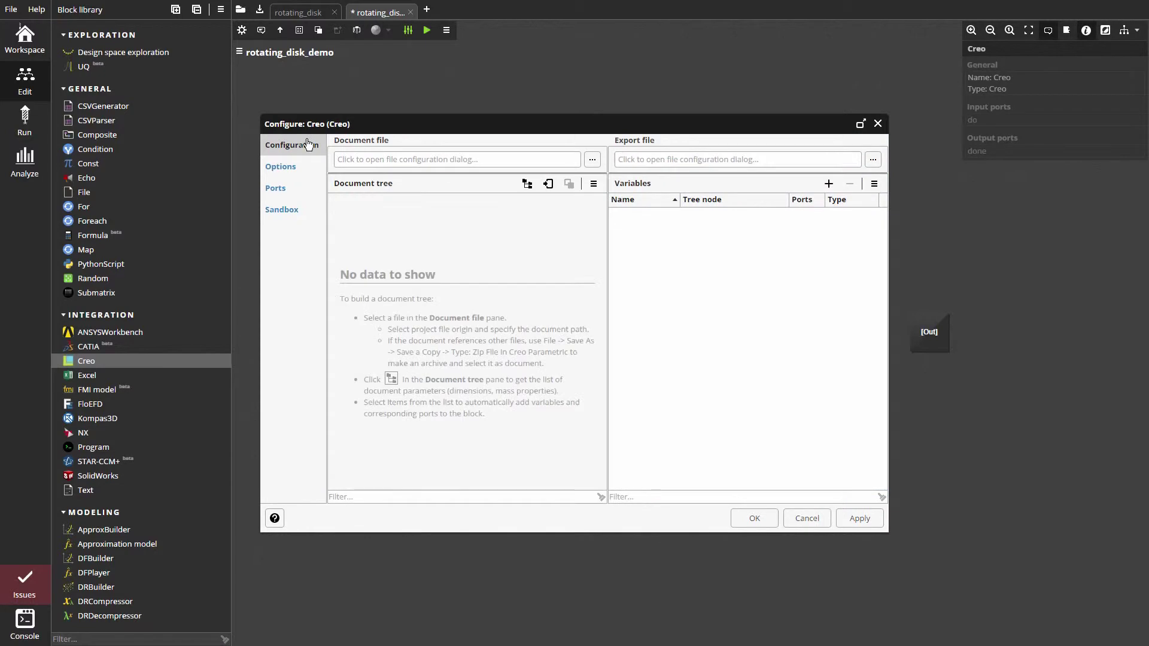
pyautogui.click(592, 158)
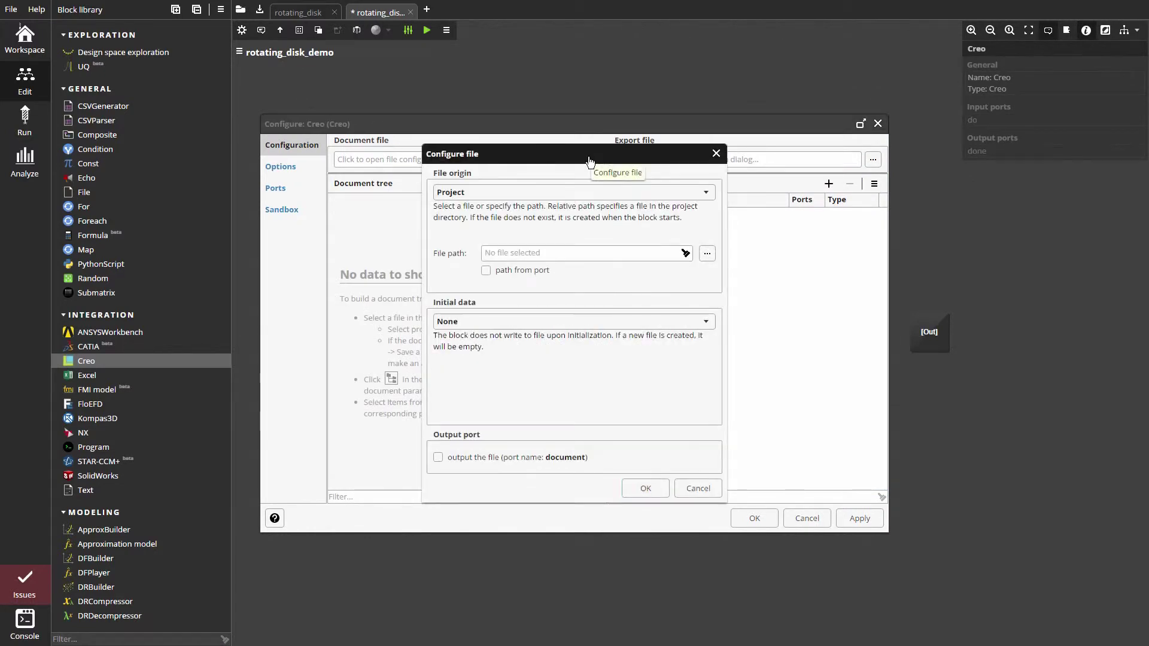
pyautogui.click(707, 253)
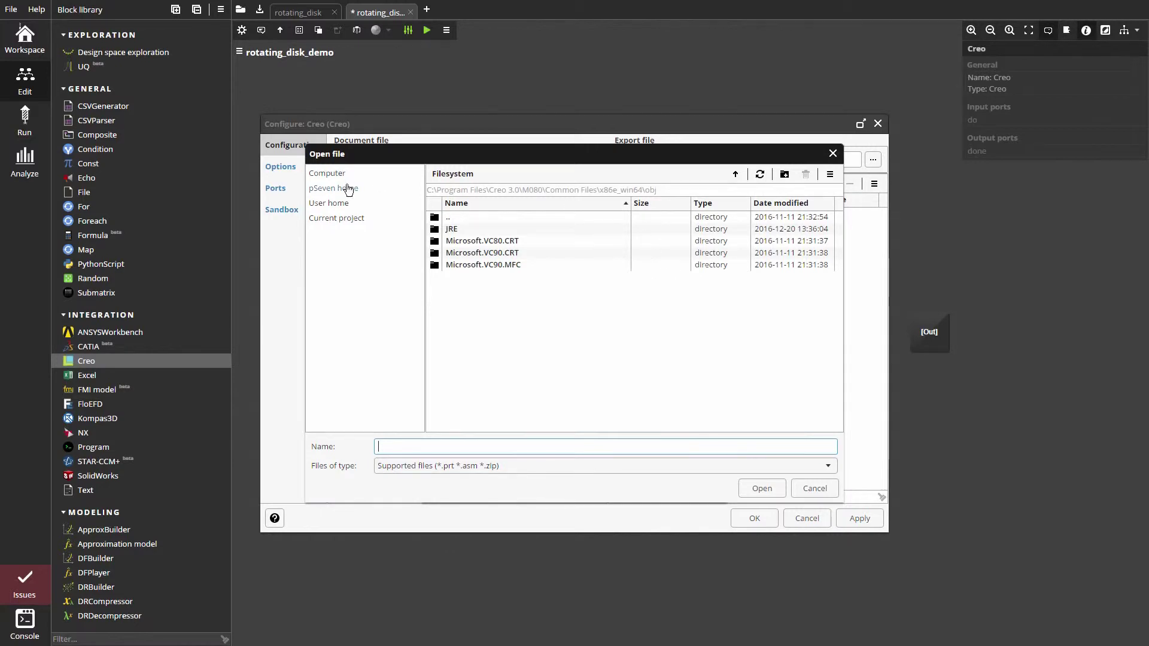
pyautogui.click(348, 189)
pyautogui.click(344, 176)
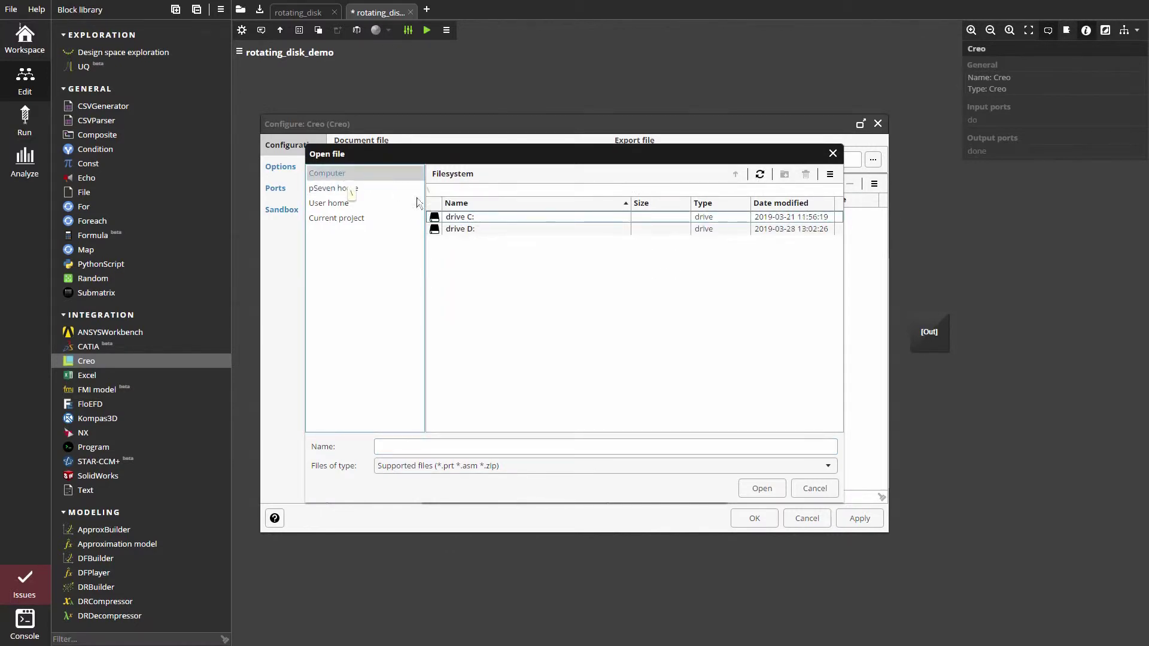
# Load rotating_disk.prt.1 from the tutorial project's inputs folder on drive D:
pyautogui.doubleClick(470, 230)
pyautogui.scroll(-1, 519, 293)
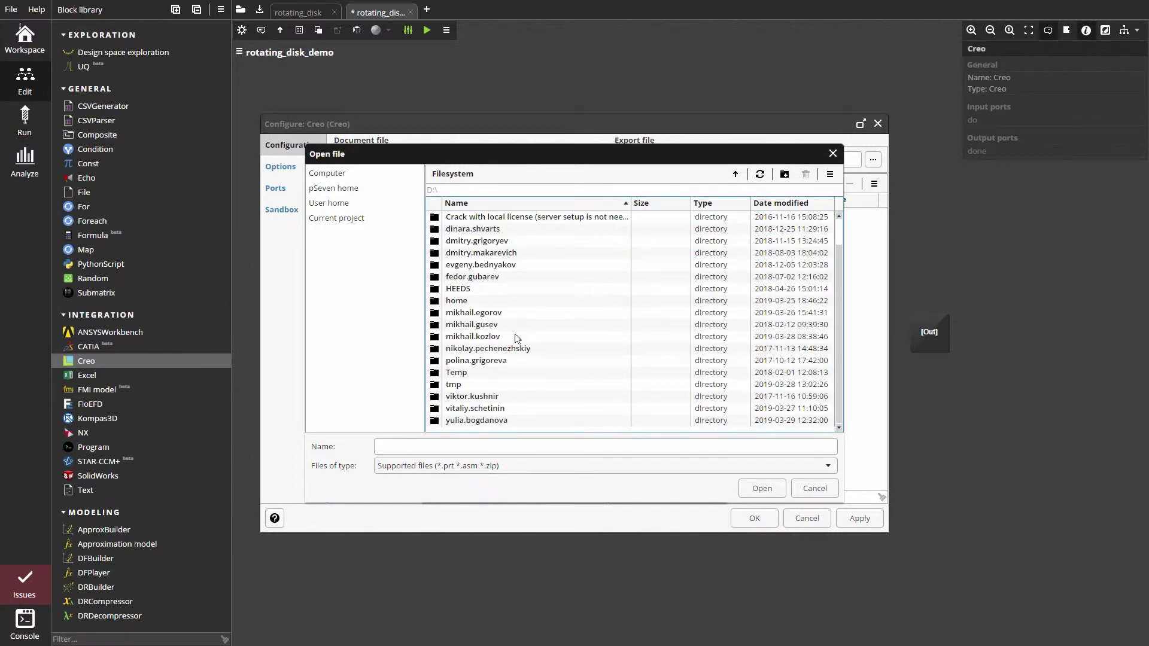
pyautogui.doubleClick(500, 420)
pyautogui.doubleClick(480, 228)
pyautogui.doubleClick(480, 229)
pyautogui.doubleClick(477, 237)
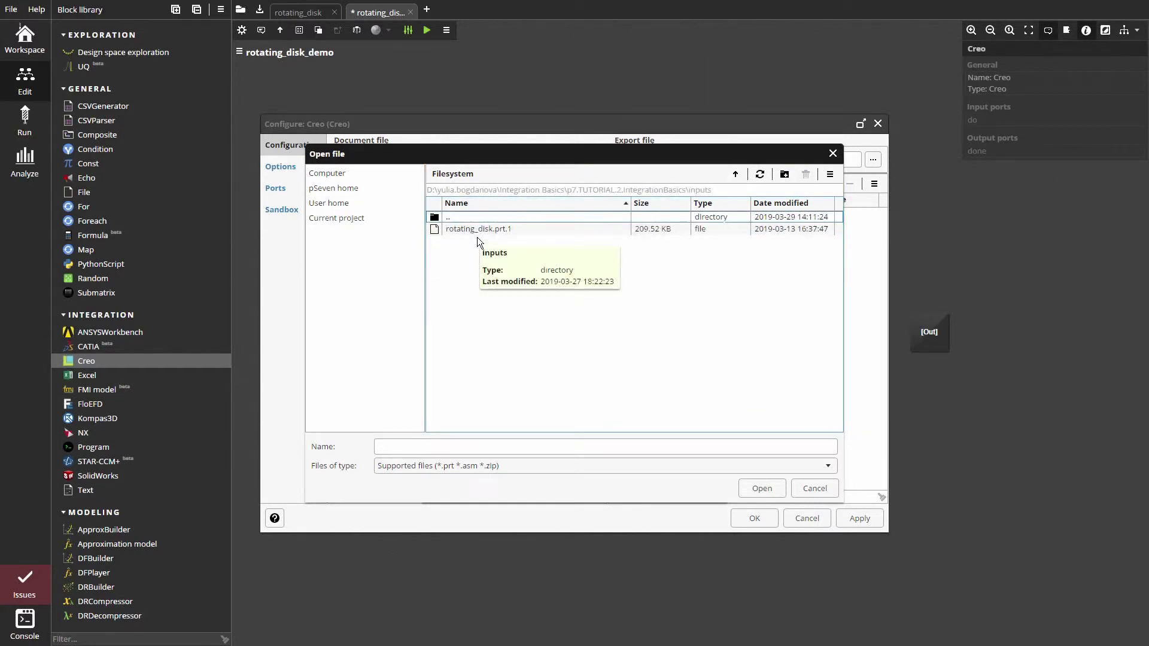
pyautogui.click(488, 230)
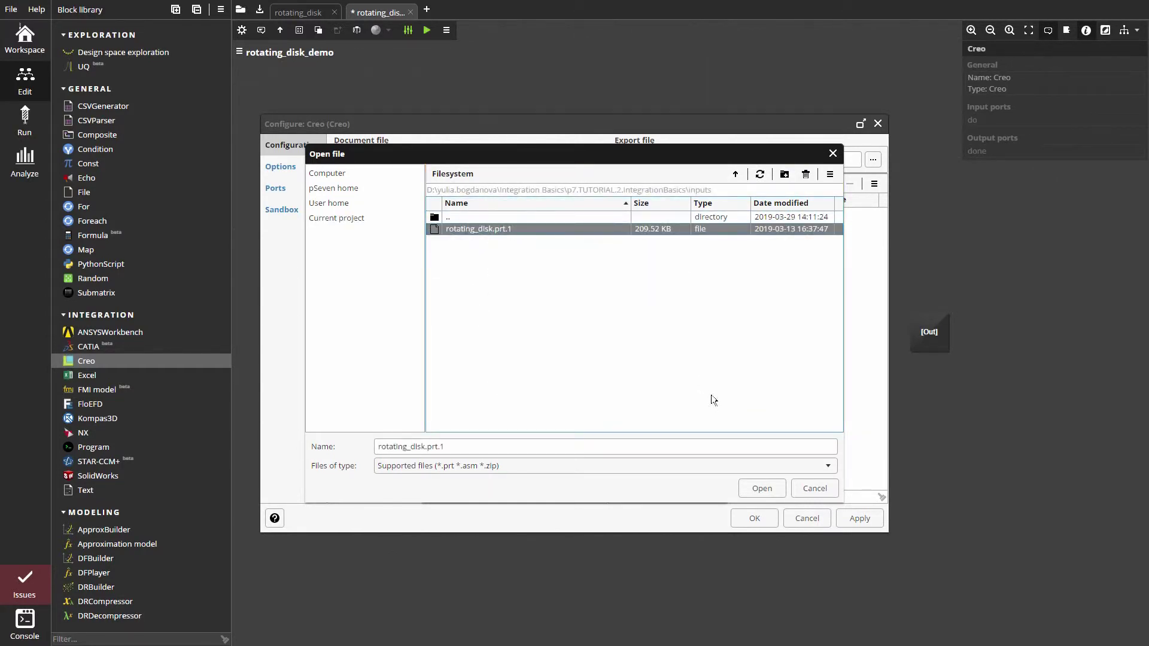
pyautogui.click(754, 488)
pyautogui.click(654, 489)
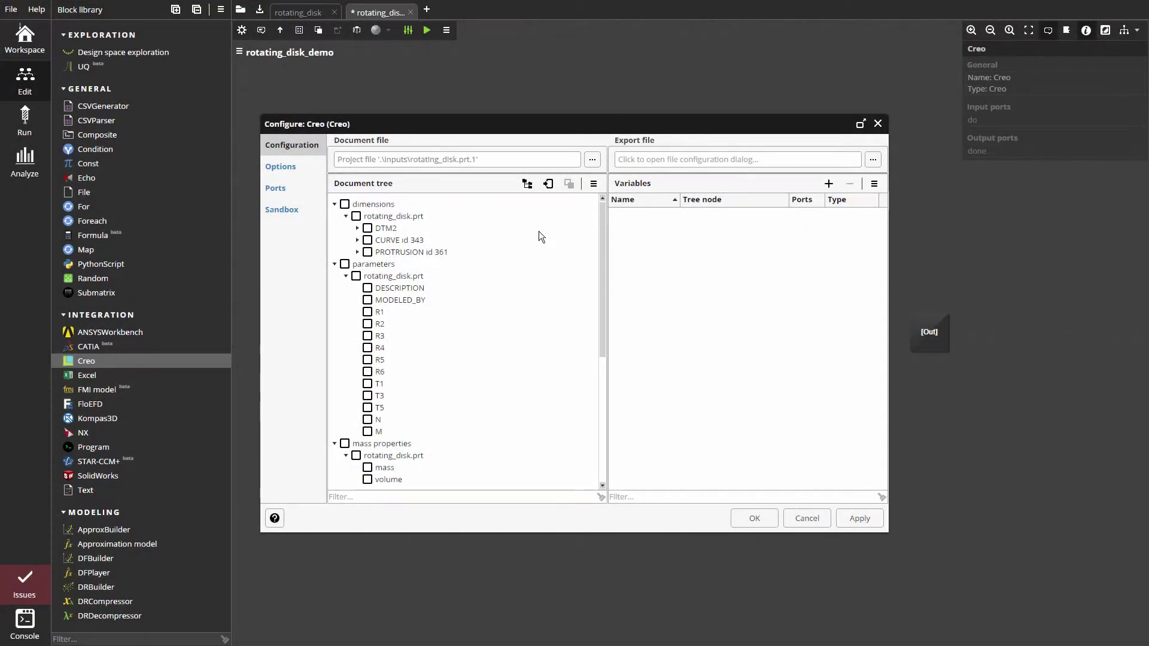
pyautogui.scroll(-2, 575, 243)
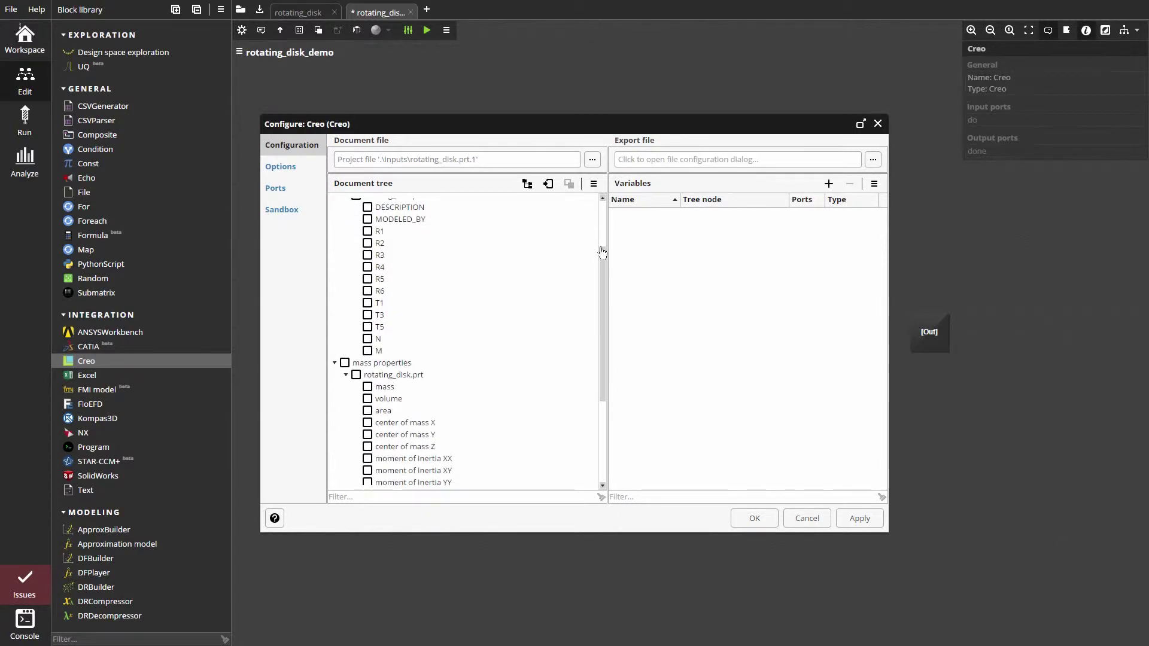
pyautogui.scroll(-2, 602, 253)
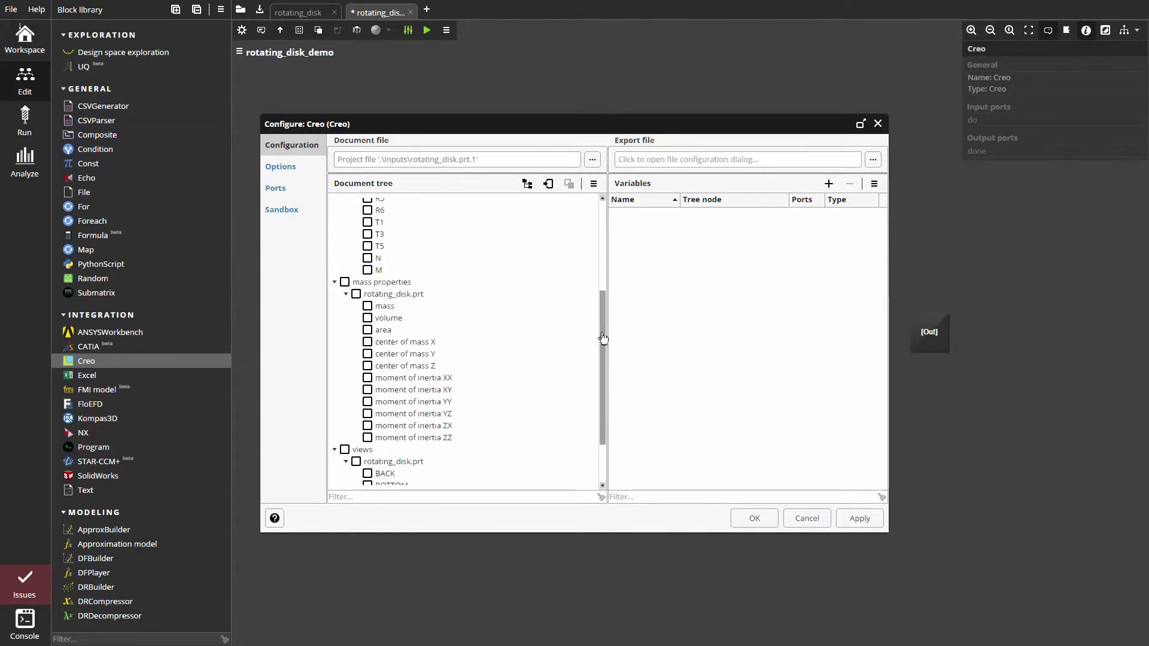
pyautogui.scroll(-2, 601, 368)
pyautogui.scroll(1, 587, 306)
pyautogui.scroll(5, 579, 242)
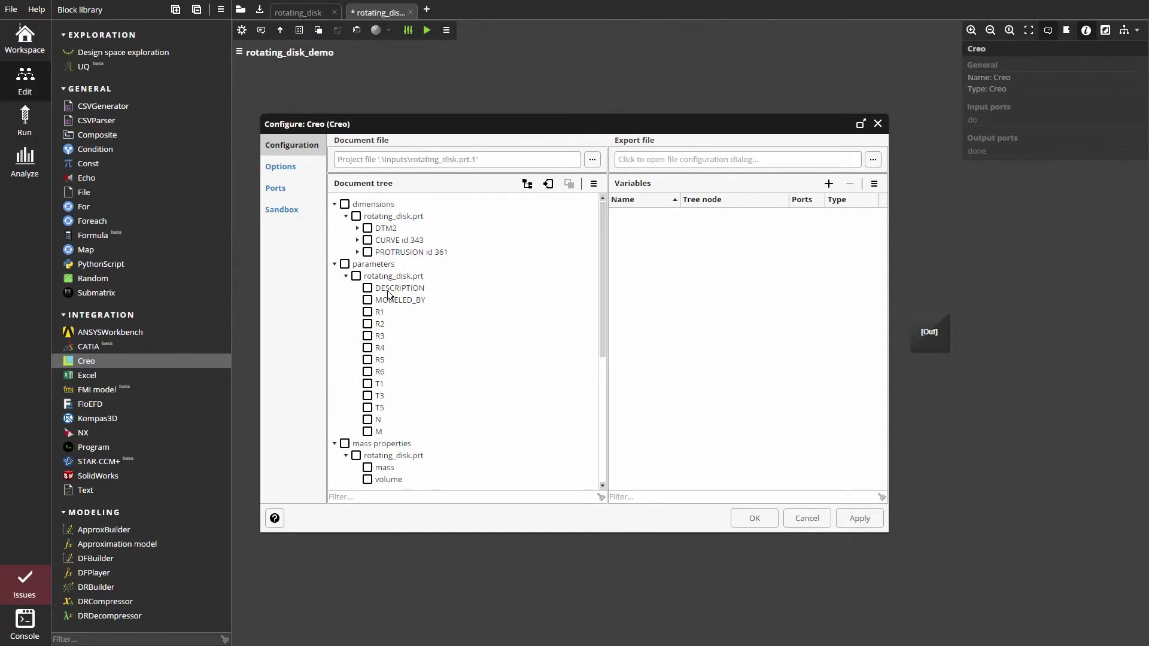
# Add Creo parameters R1–R6, T1, T3 and T5 as input variables
pyautogui.click(367, 312)
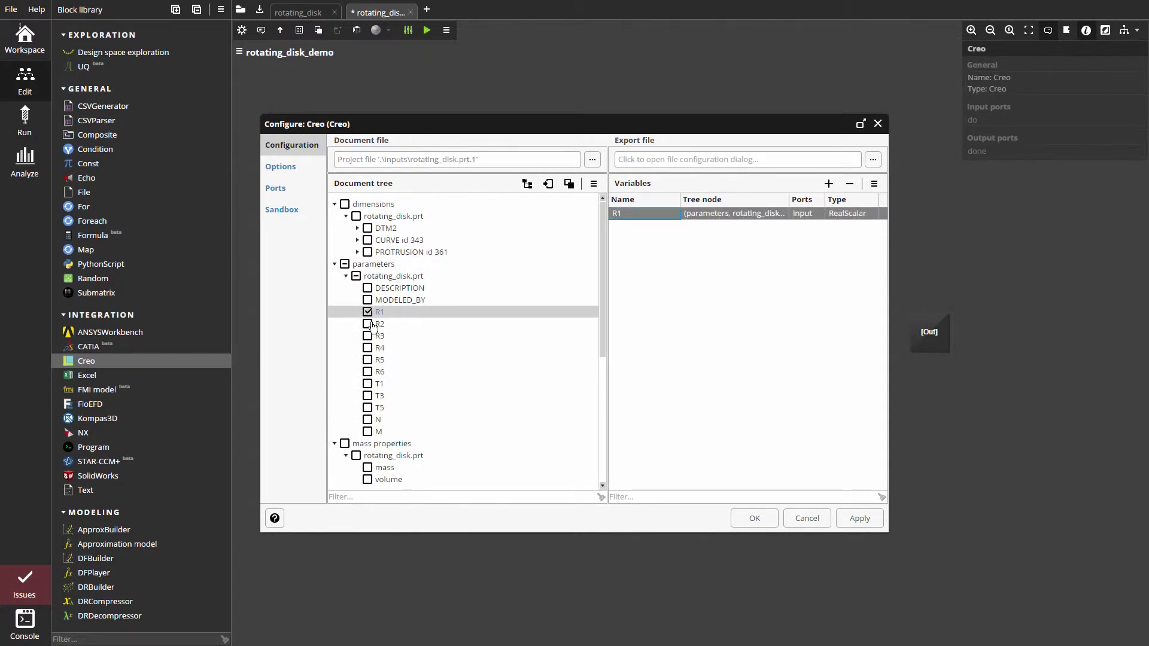
pyautogui.click(368, 325)
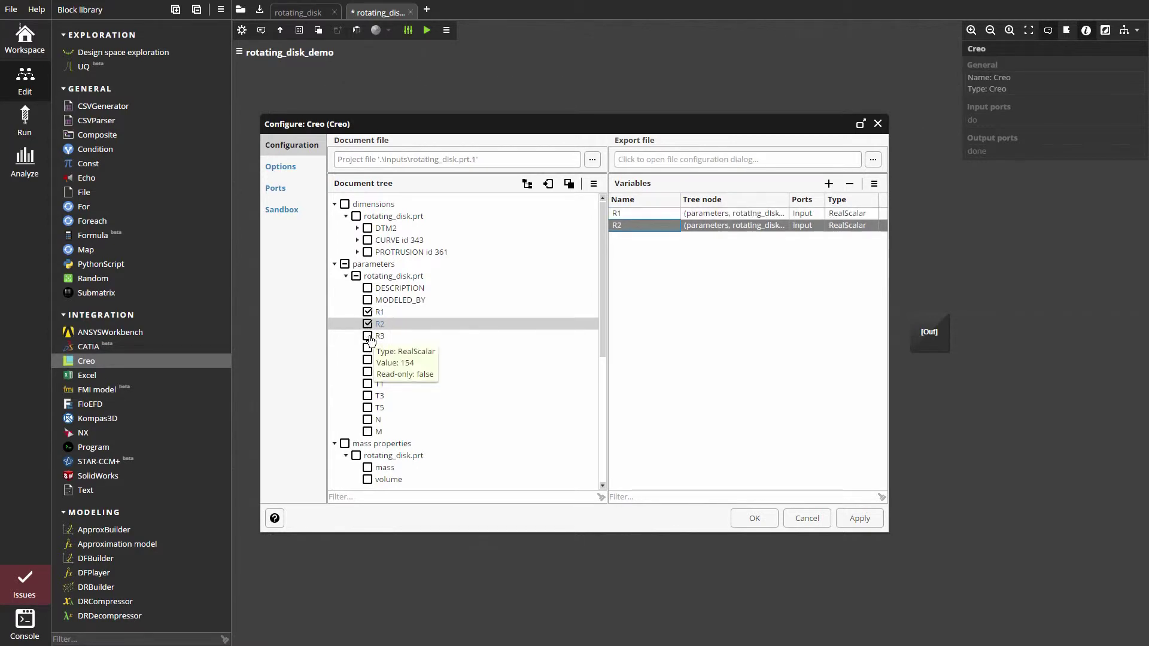
pyautogui.click(368, 336)
pyautogui.click(368, 347)
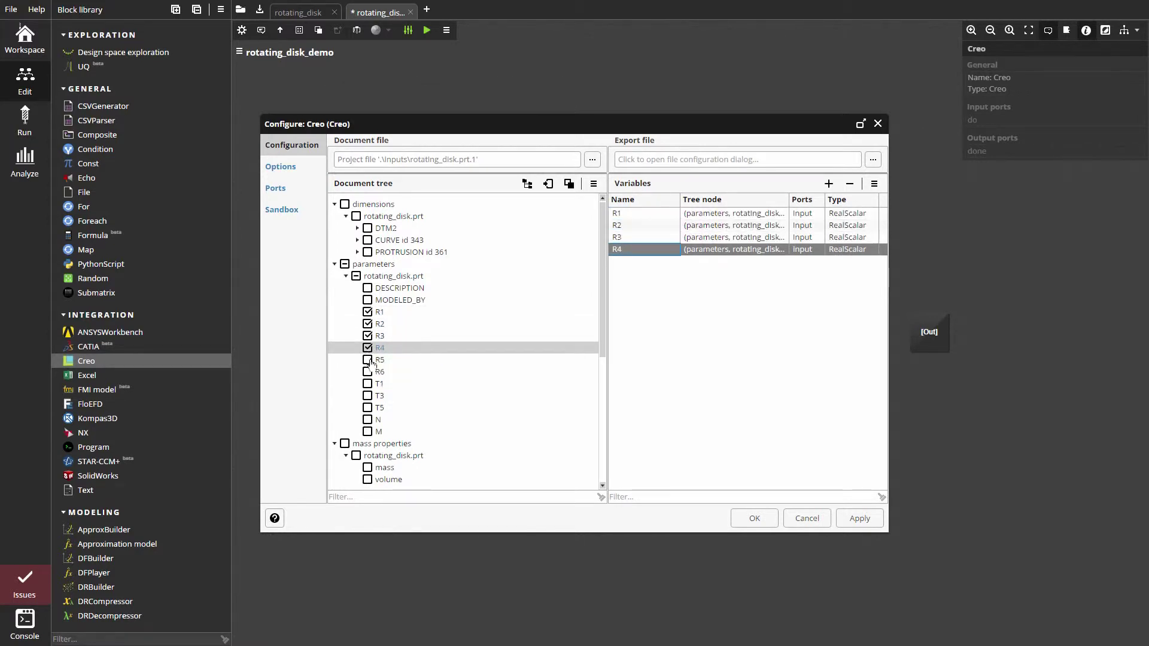
pyautogui.click(369, 360)
pyautogui.click(368, 371)
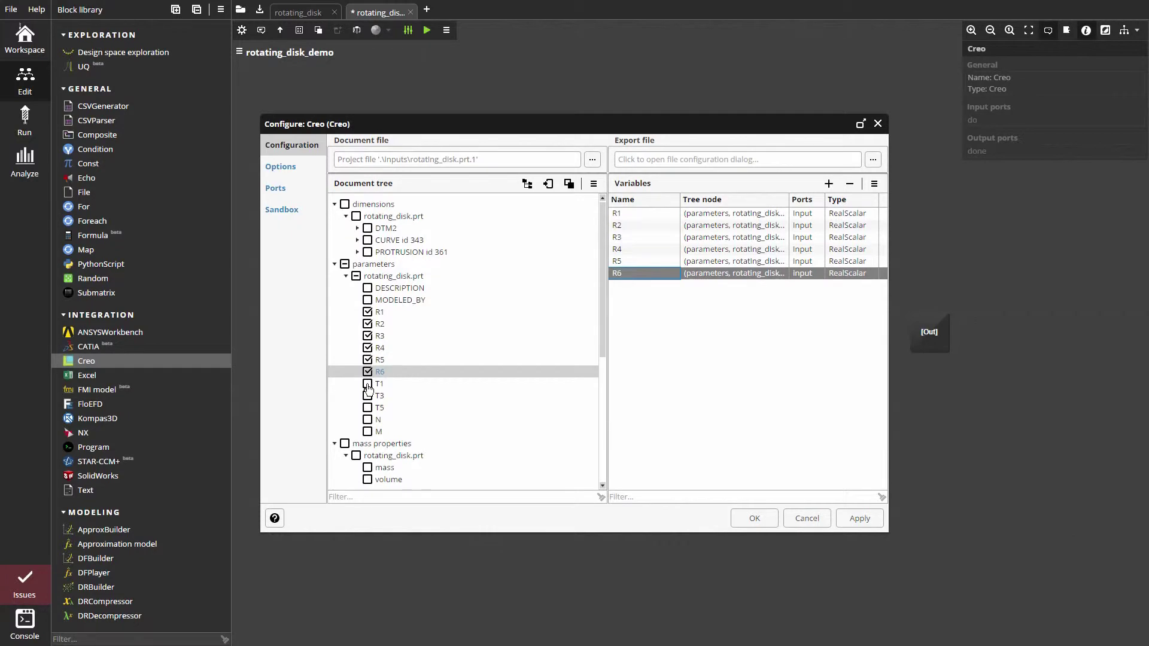
pyautogui.click(368, 395)
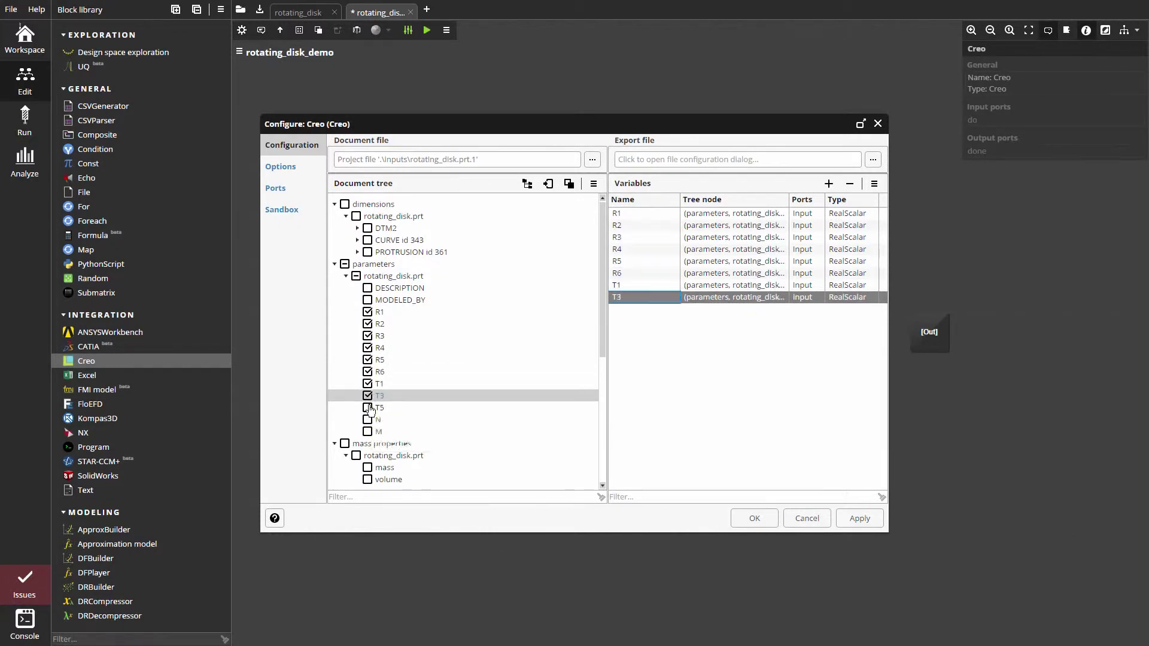
pyautogui.click(368, 409)
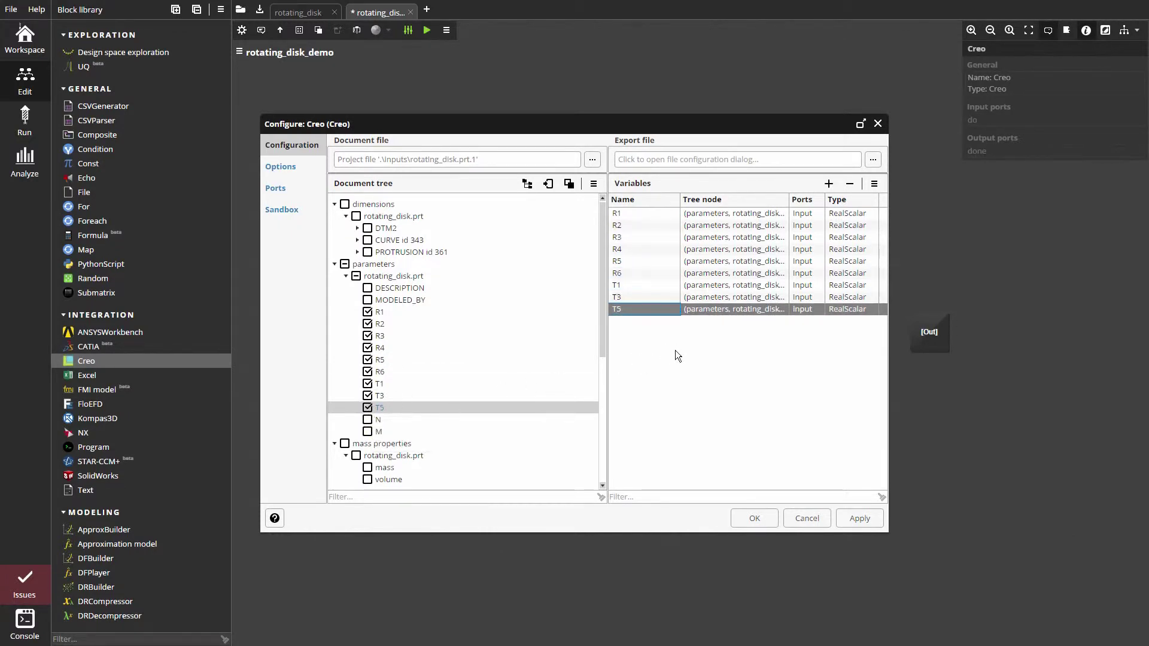
# Rename the variables to lowercase r1–r6, t1, t3 and t5
pyautogui.doubleClick(624, 214)
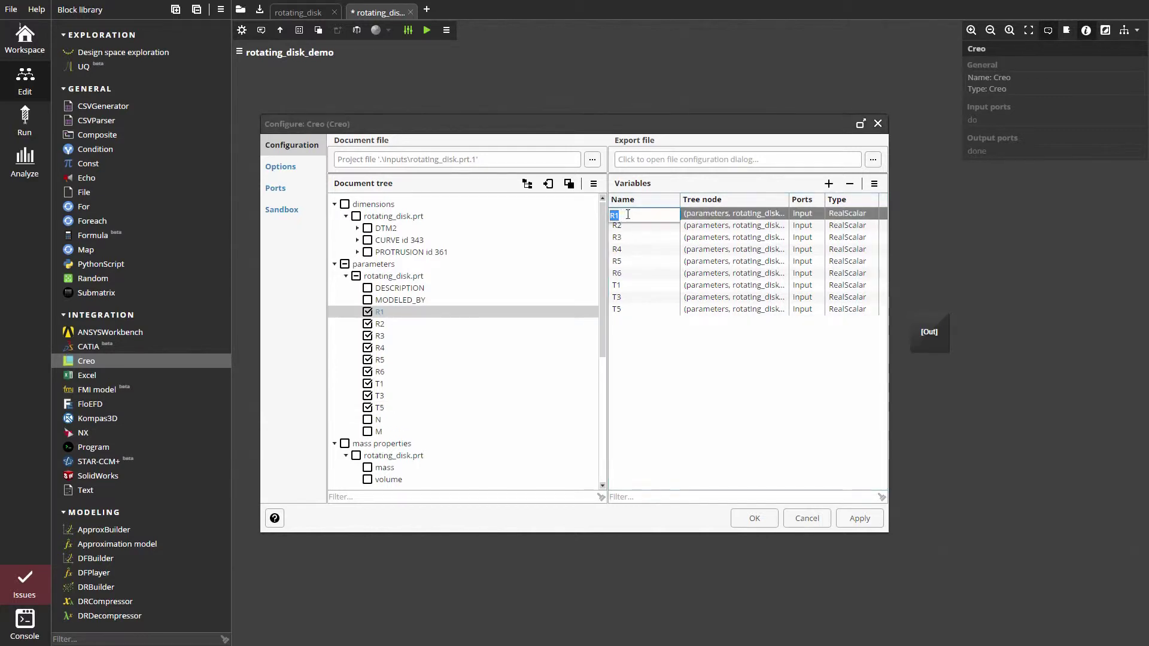
pyautogui.write('r1')
pyautogui.doubleClick(636, 229)
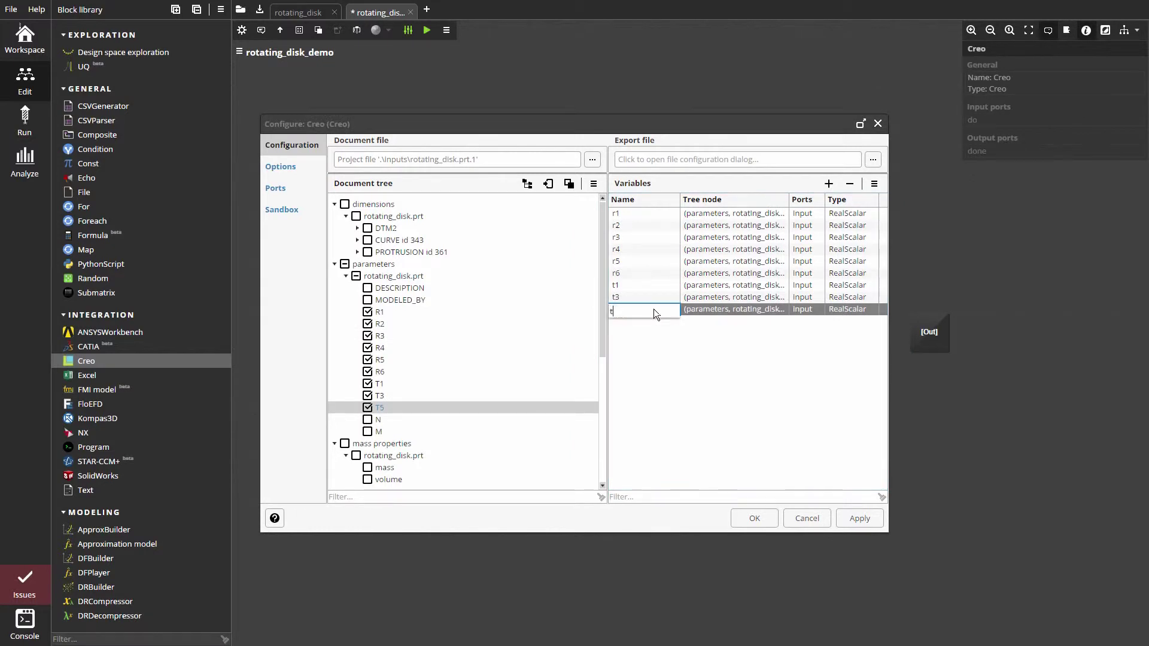
pyautogui.write('t5')
pyautogui.press('Return')
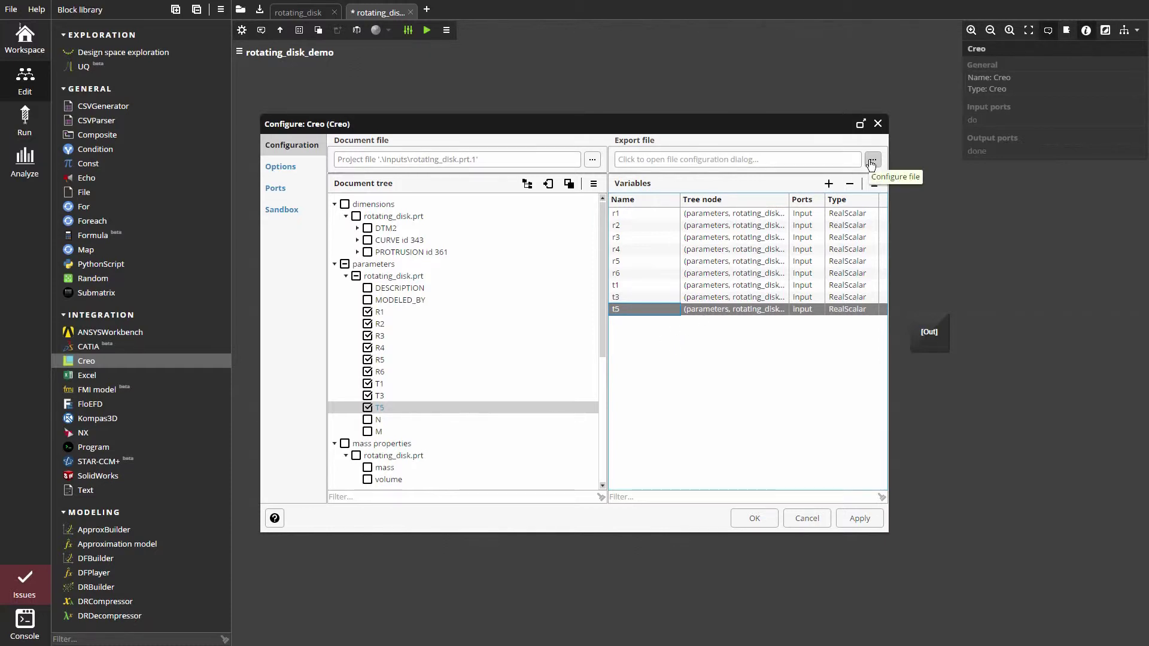
# Set the export file to a Temporary Parasolid (*.x_t) file sent to an output port
pyautogui.click(871, 162)
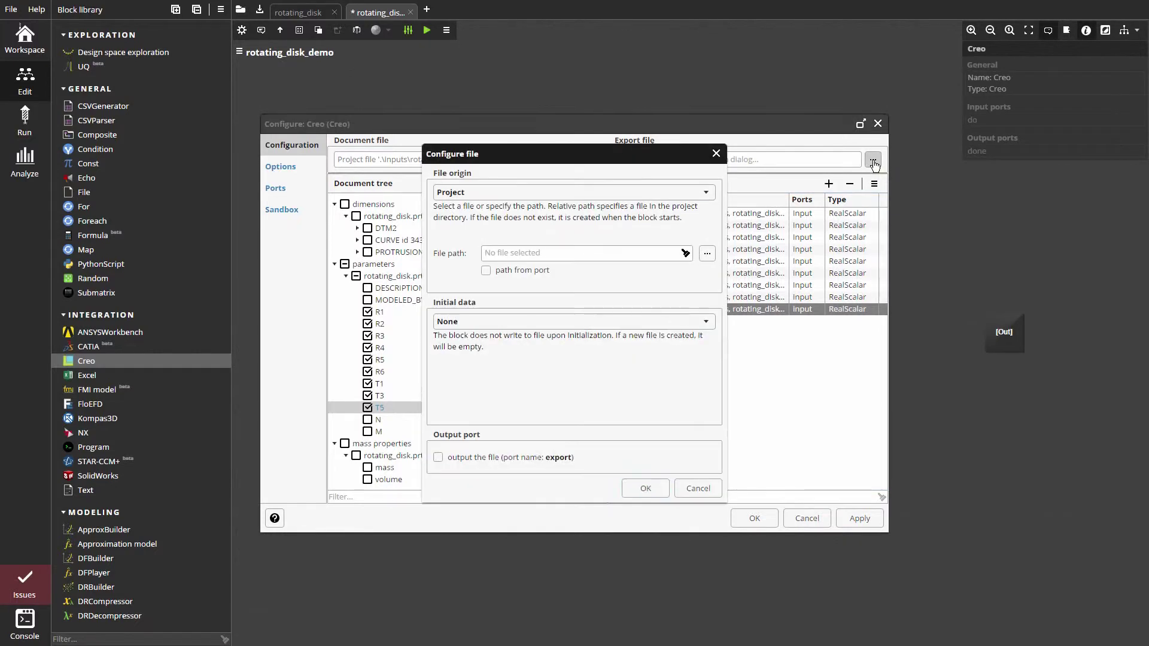
pyautogui.click(705, 193)
pyautogui.click(690, 240)
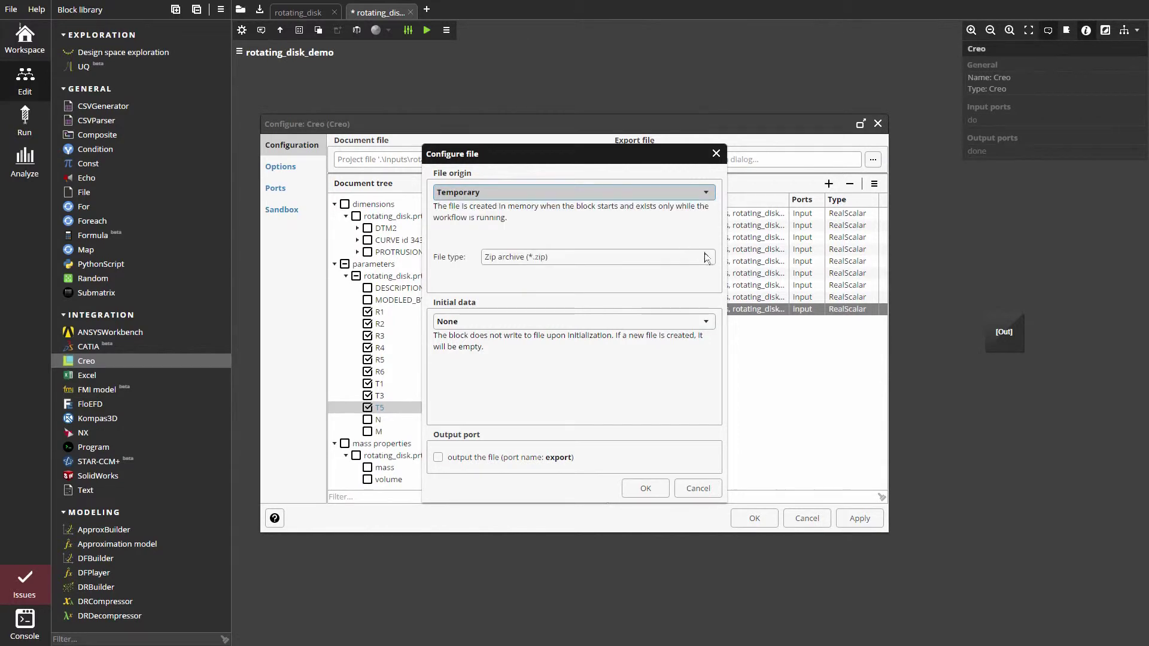
pyautogui.click(708, 257)
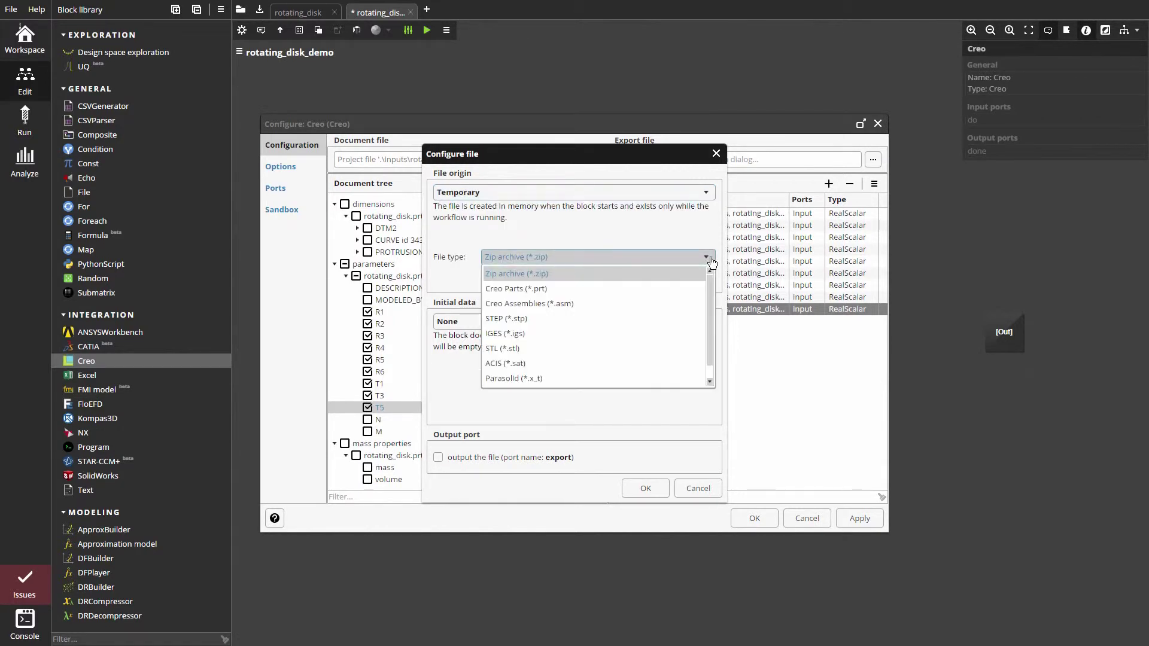
pyautogui.click(664, 380)
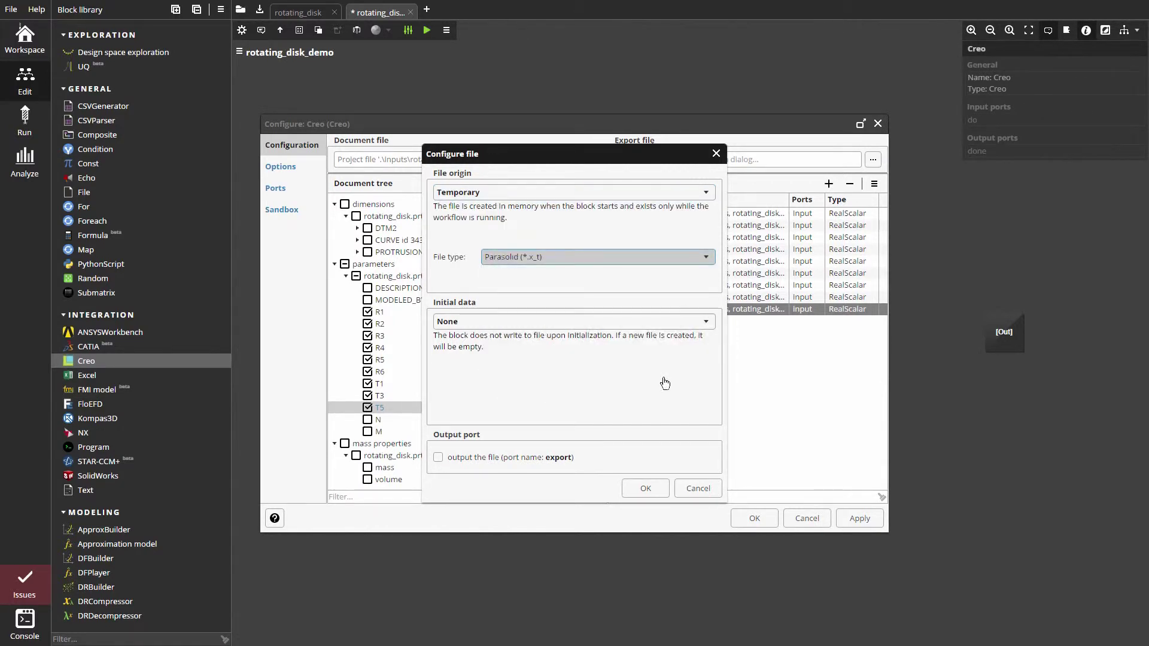
pyautogui.click(646, 489)
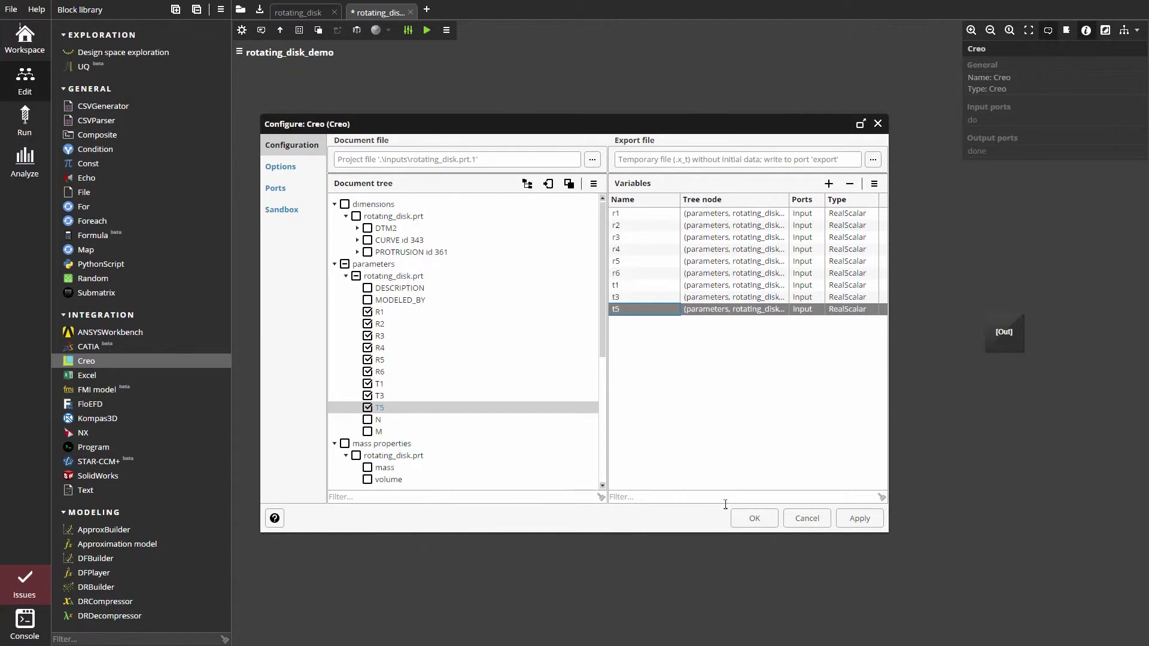
# Close the Creo settings and uplink r1, r2, r3, r4, t1 and t3 as workflow inputs
pyautogui.click(755, 520)
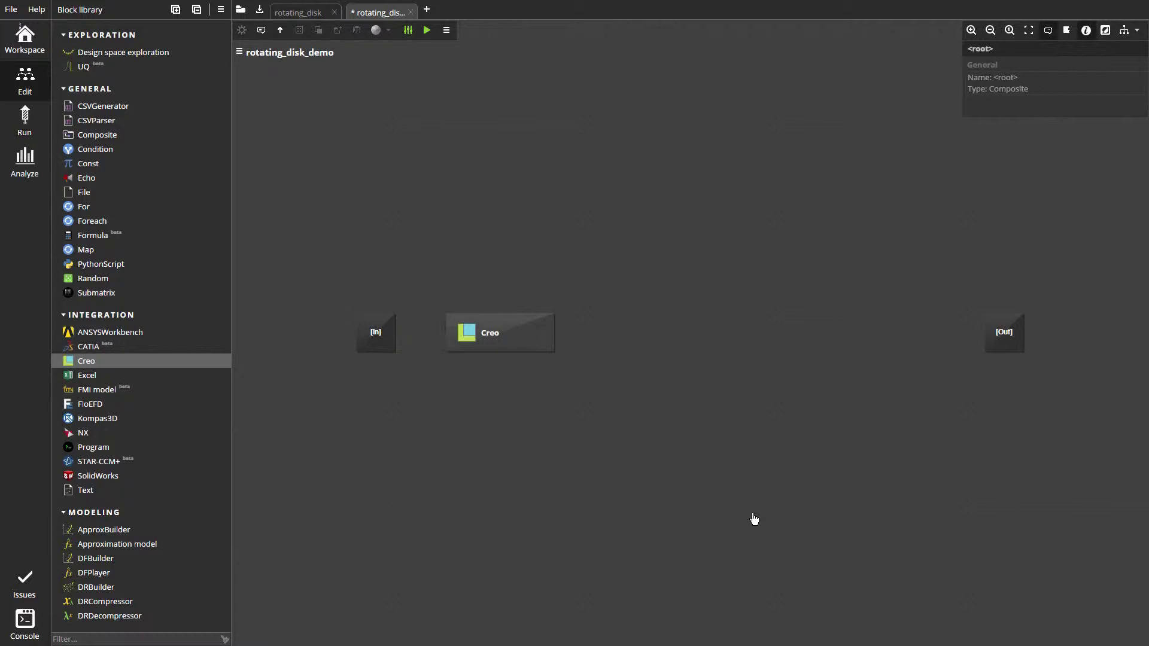
pyautogui.click(525, 328)
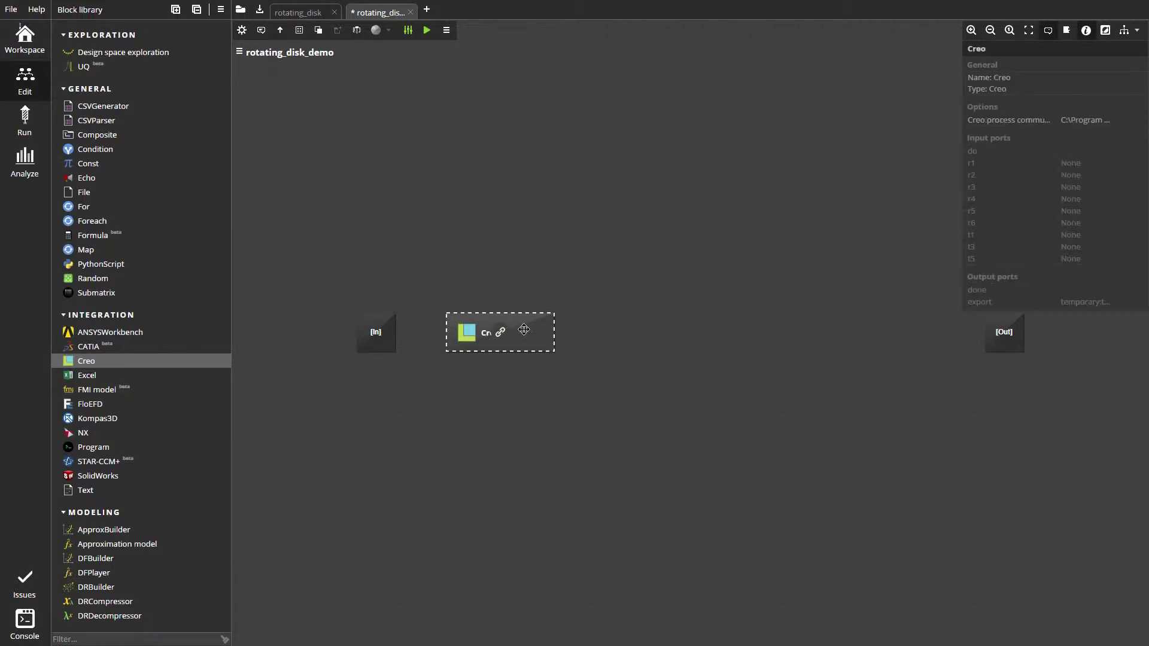
pyautogui.click(281, 29)
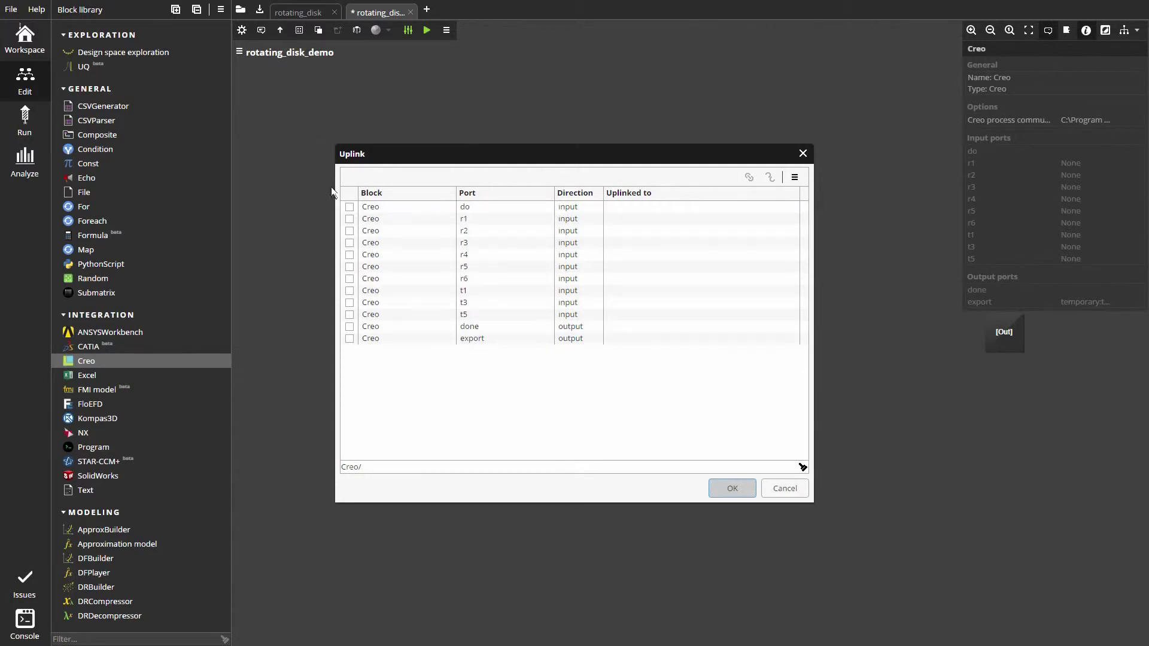
pyautogui.click(349, 218)
pyautogui.click(349, 231)
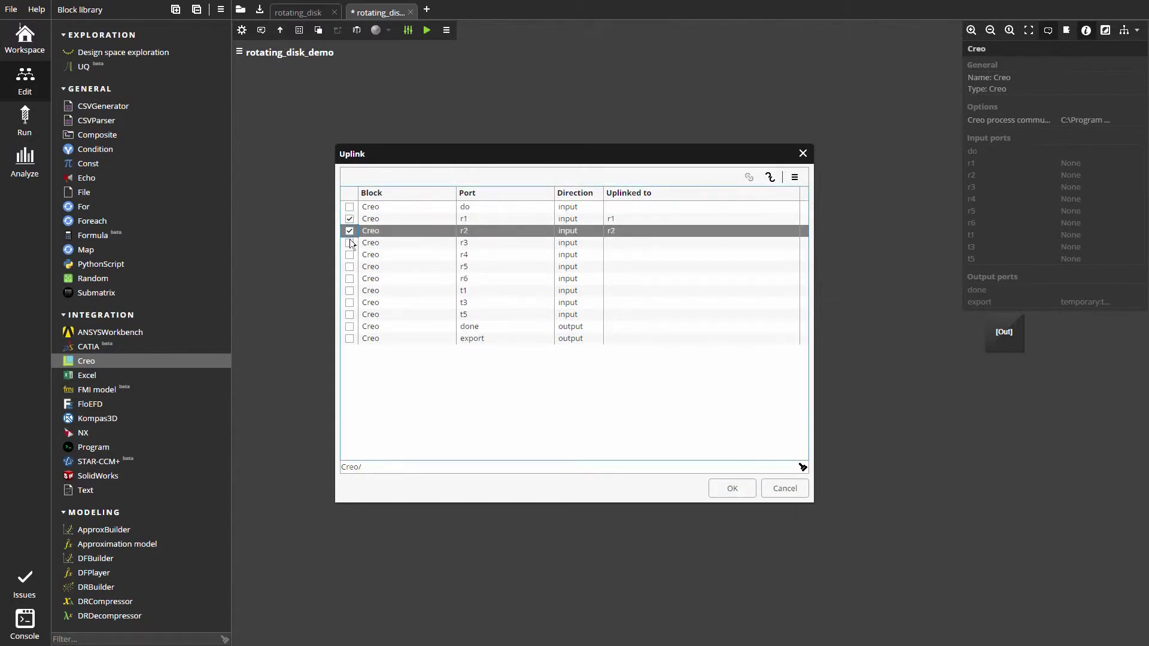
pyautogui.click(349, 243)
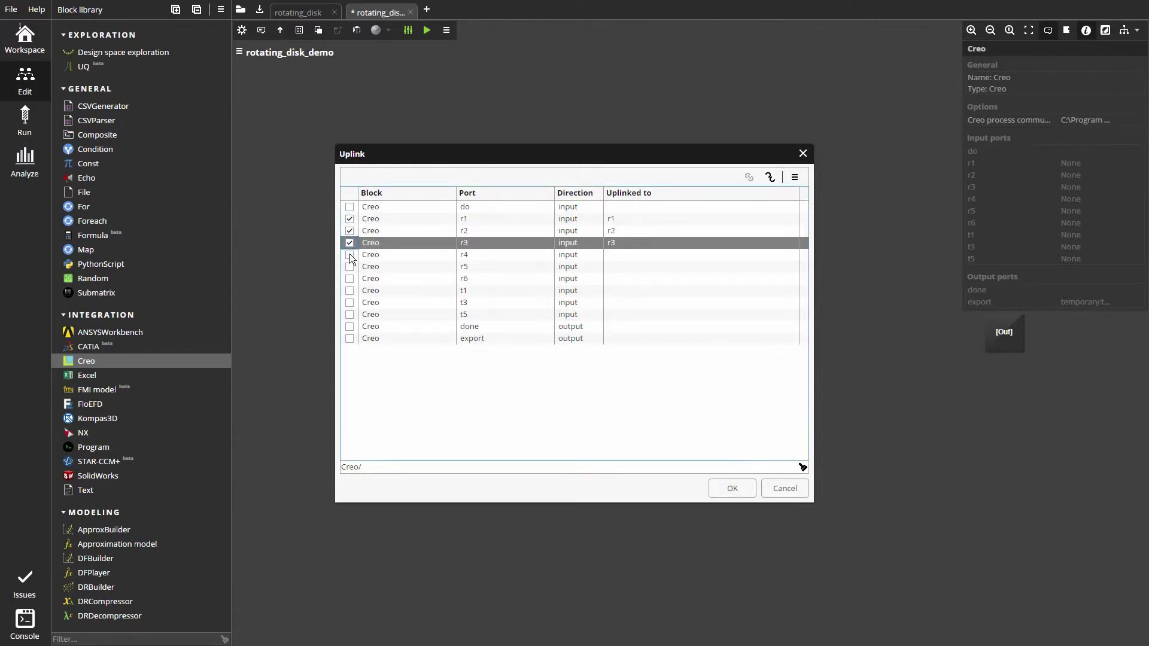
pyautogui.click(348, 291)
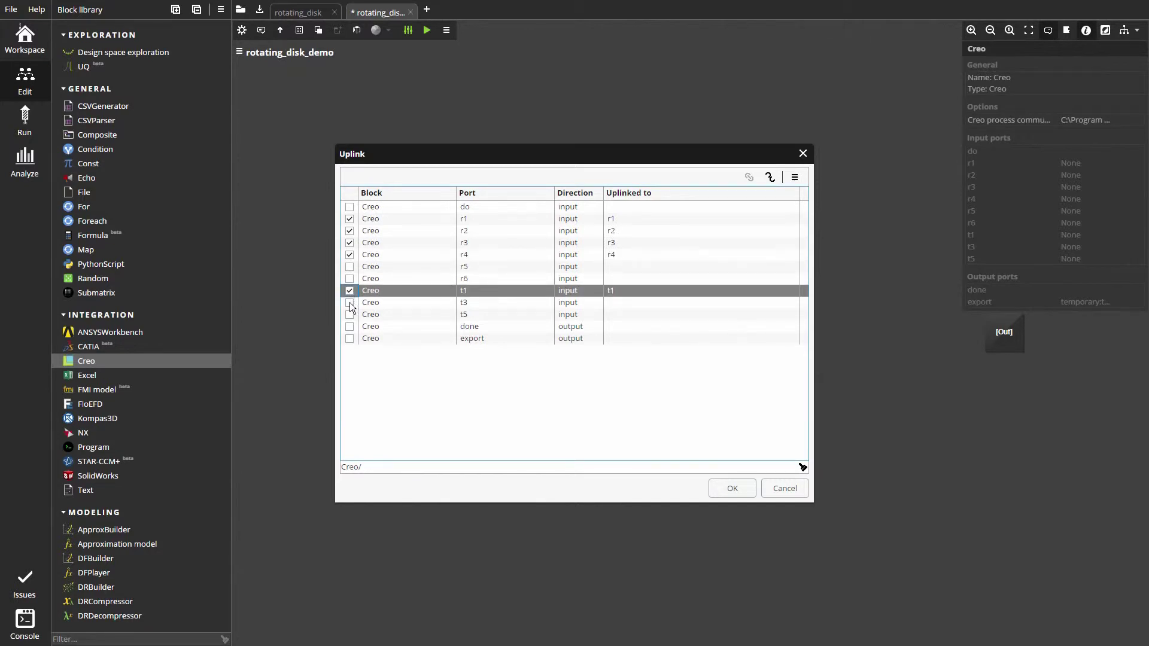
pyautogui.click(350, 302)
pyautogui.click(732, 488)
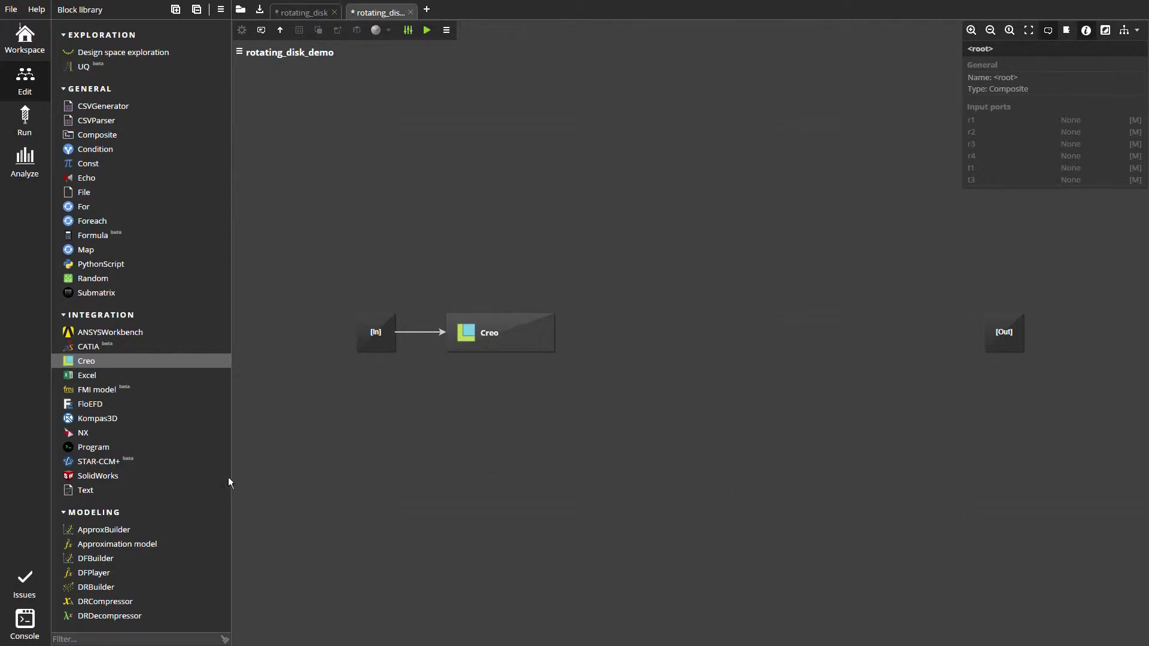
# Add a Text block named Patran.ses, move it higher and open its configuration
pyautogui.moveTo(86, 490); pyautogui.dragTo(589, 268)
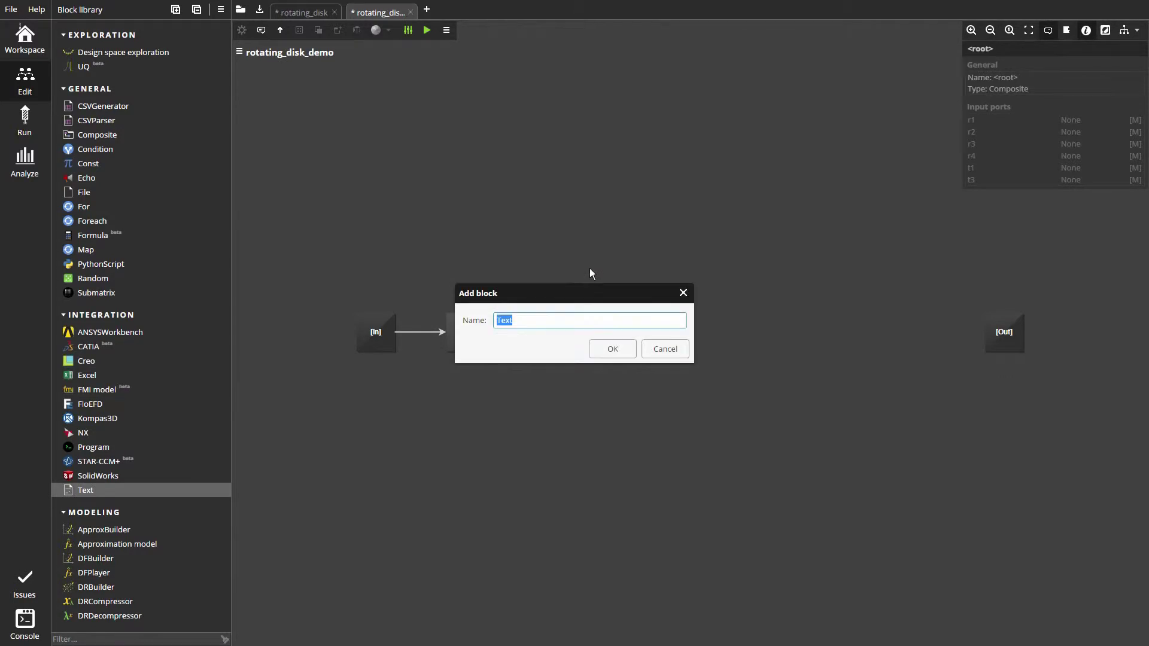
pyautogui.write('Patran.ses')
pyautogui.click(612, 349)
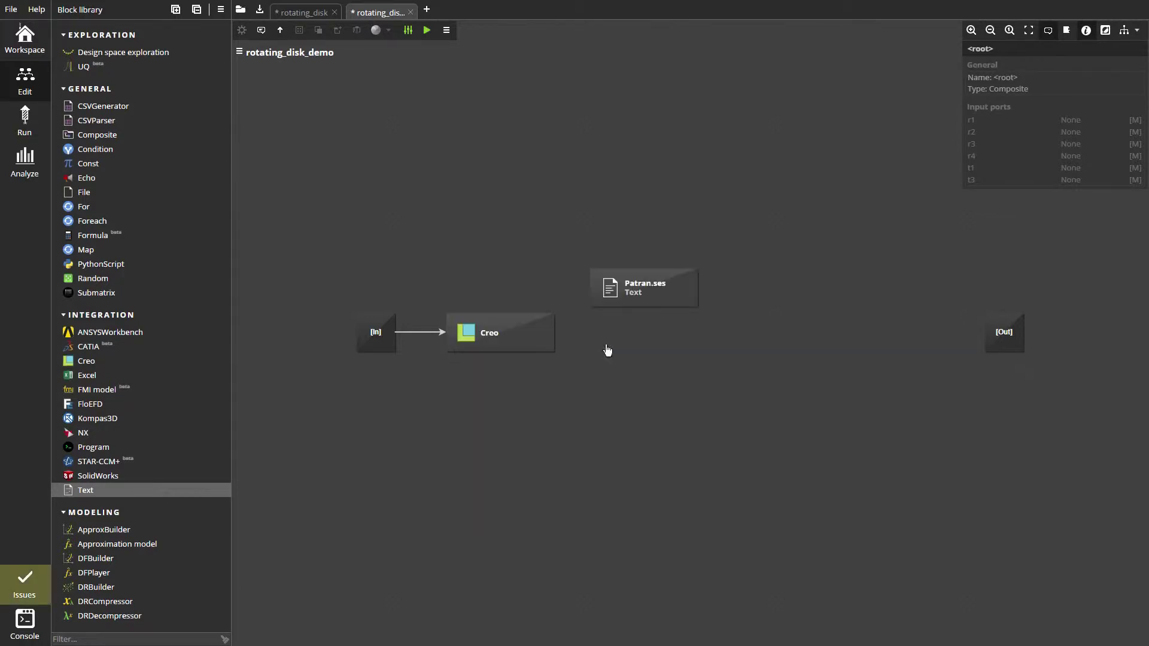
pyautogui.moveTo(676, 292); pyautogui.dragTo(670, 259)
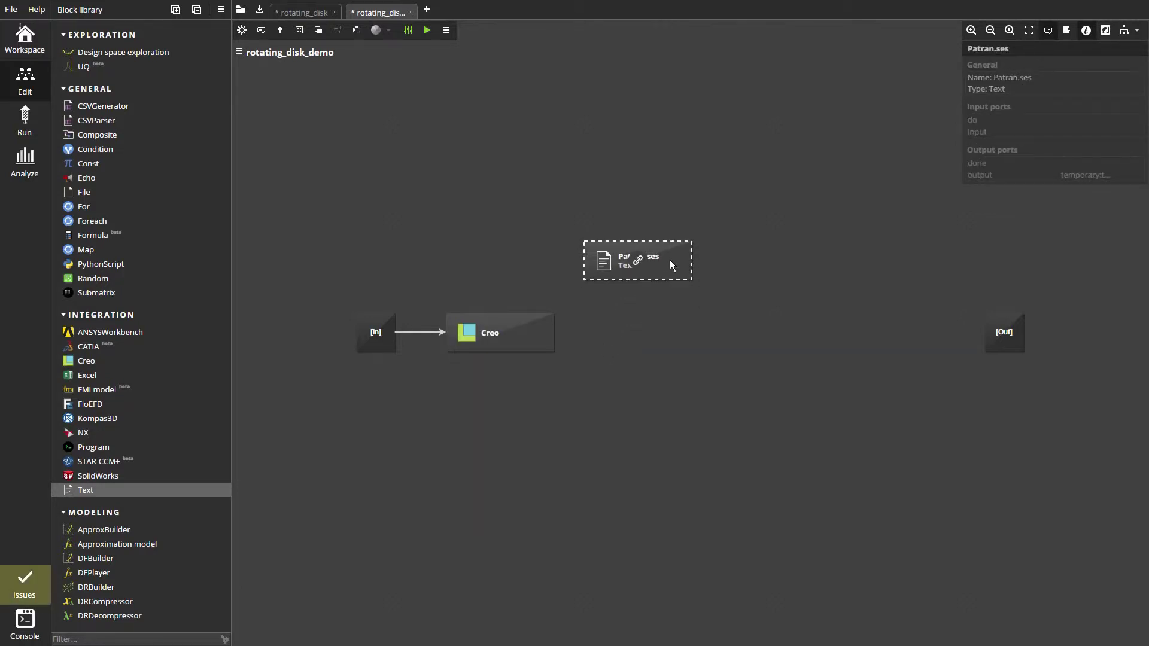
pyautogui.doubleClick(670, 260)
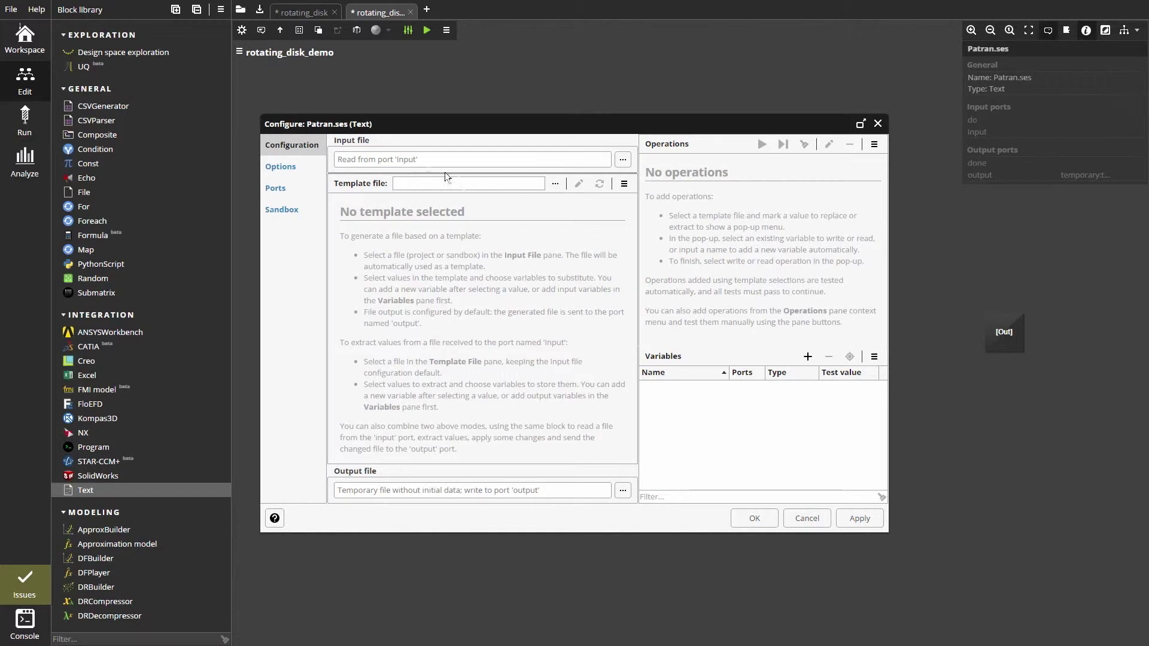
# Use the project file rotating_disk.ses01.01 as the block's input file, then apply the configuration
pyautogui.click(622, 160)
pyautogui.click(705, 194)
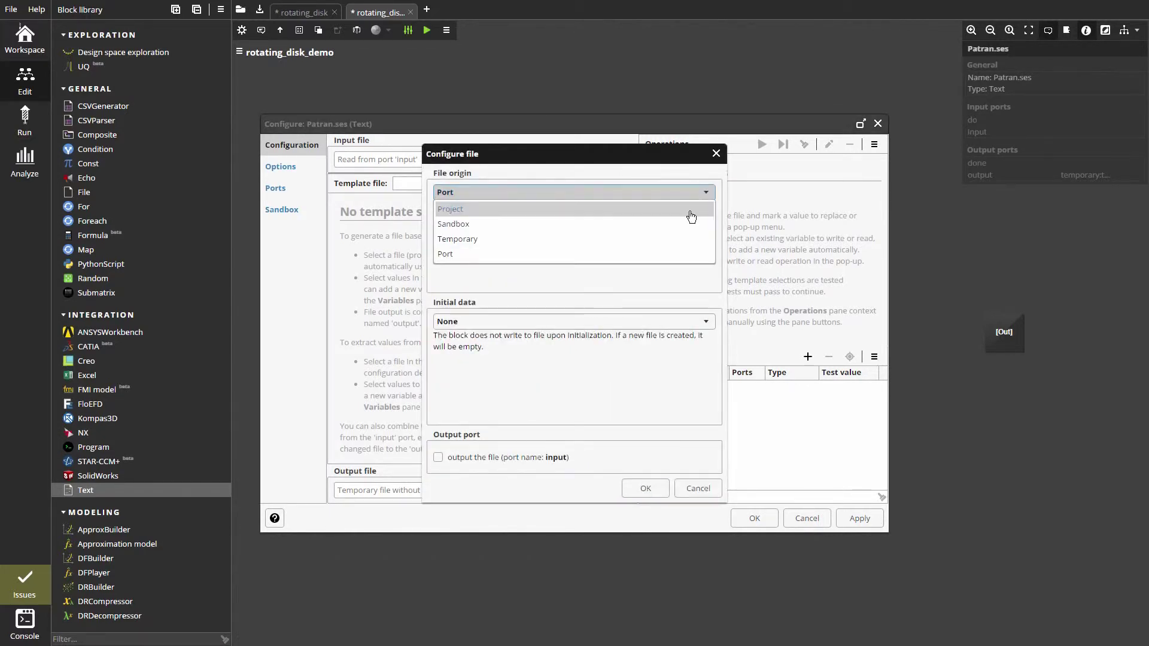
pyautogui.click(692, 209)
pyautogui.click(707, 255)
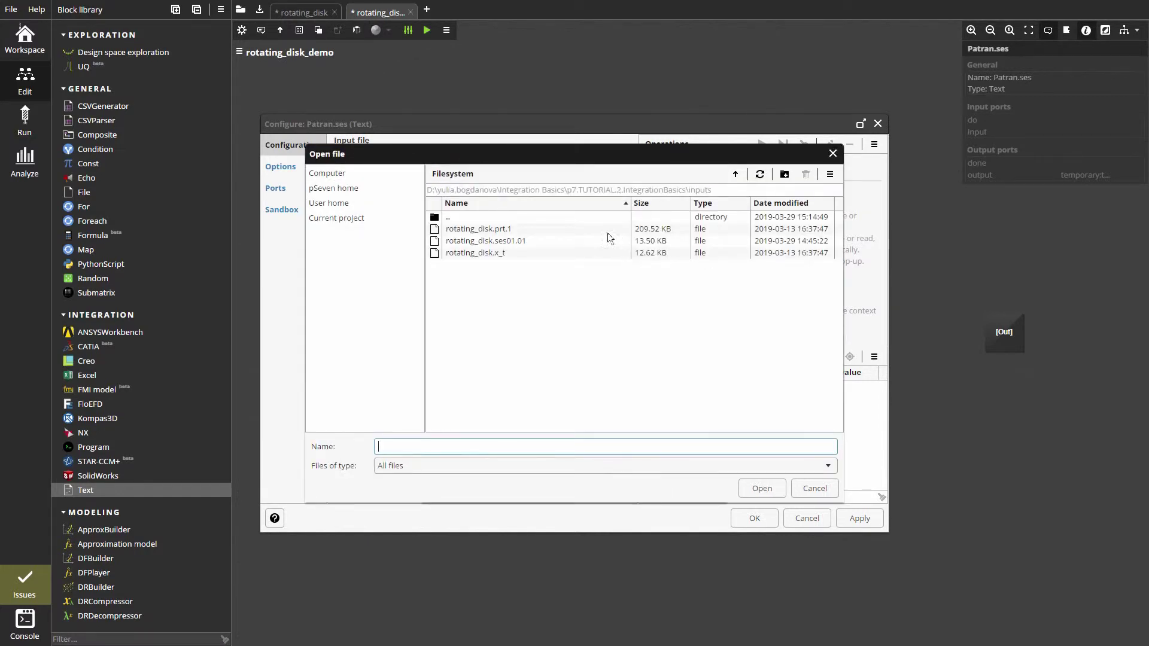
pyautogui.click(593, 241)
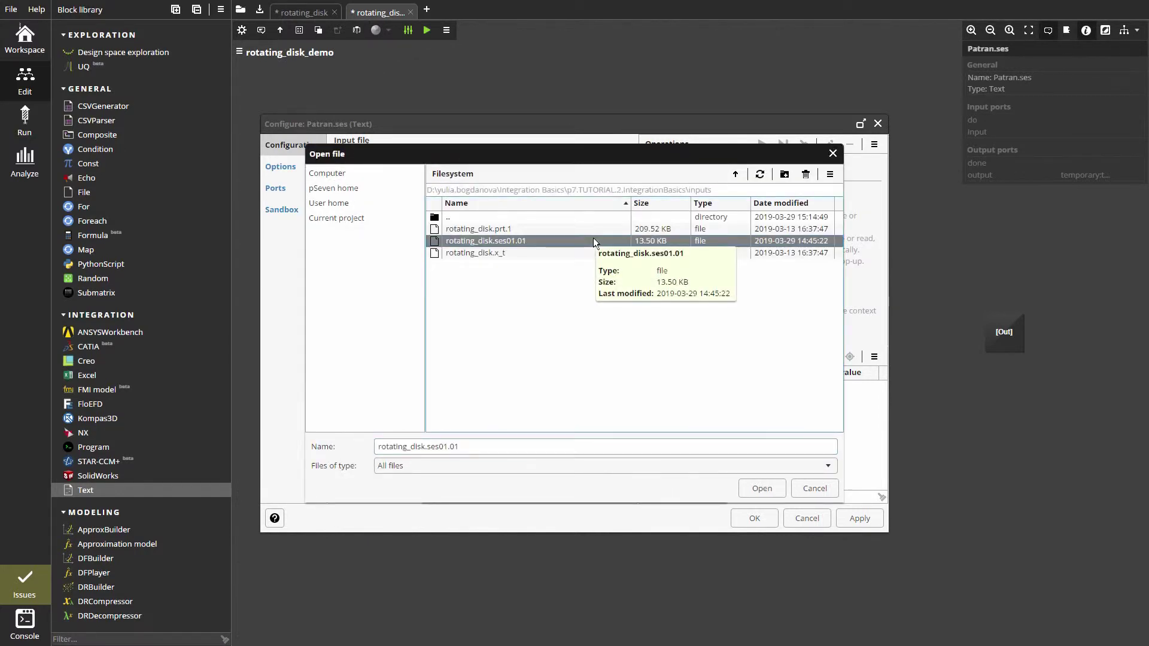
pyautogui.click(757, 494)
pyautogui.click(645, 489)
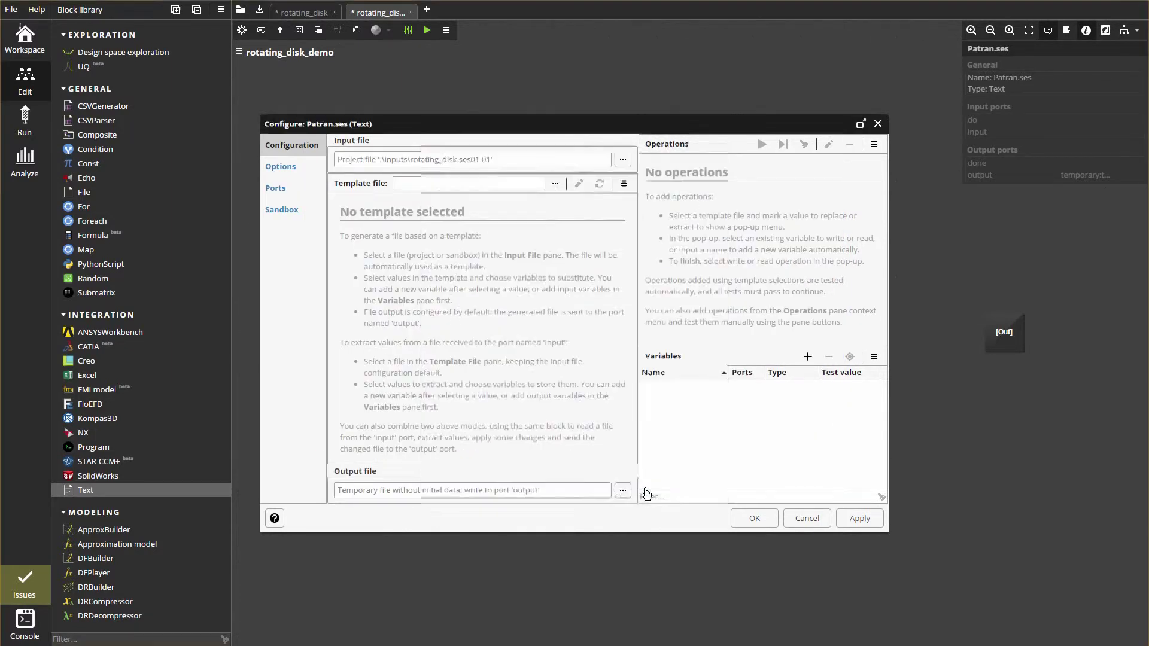
pyautogui.click(746, 521)
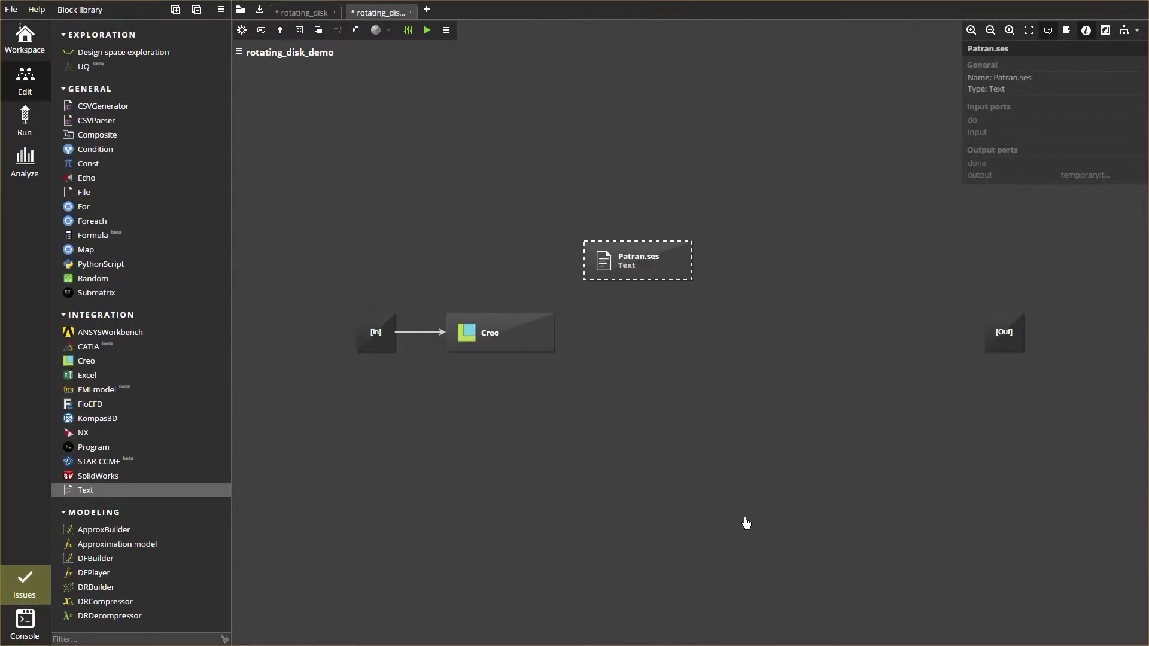
pyautogui.click(746, 523)
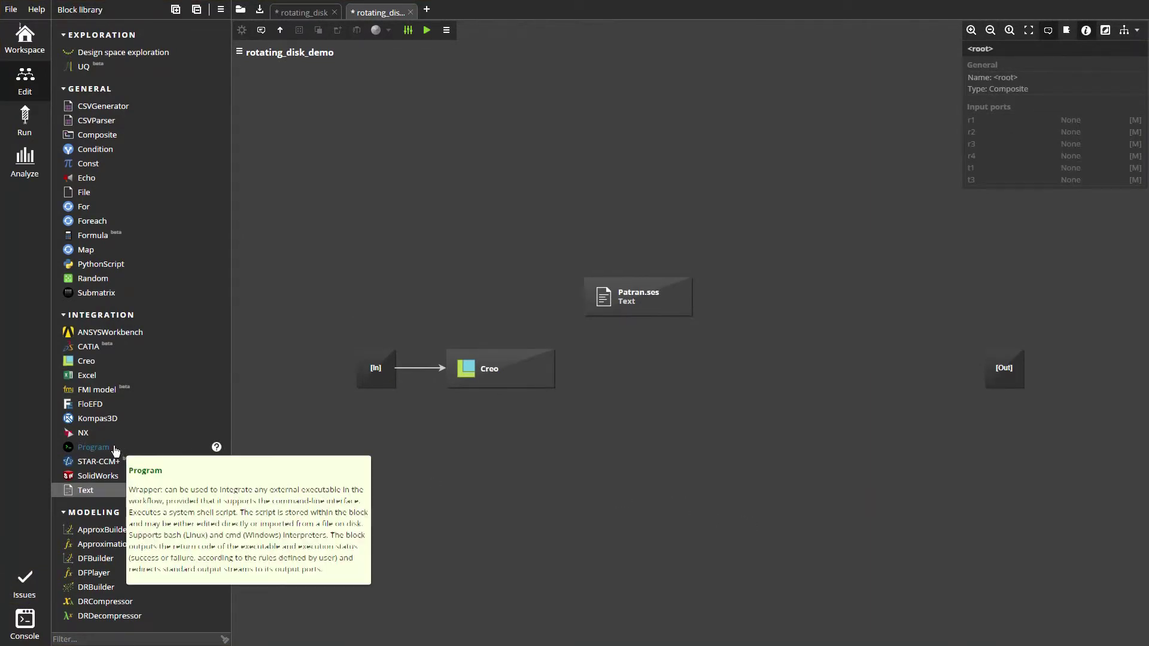
# Add a Program block named Patran in line with Creo and open its configuration
pyautogui.moveTo(112, 447); pyautogui.dragTo(534, 442)
pyautogui.write('Patra')
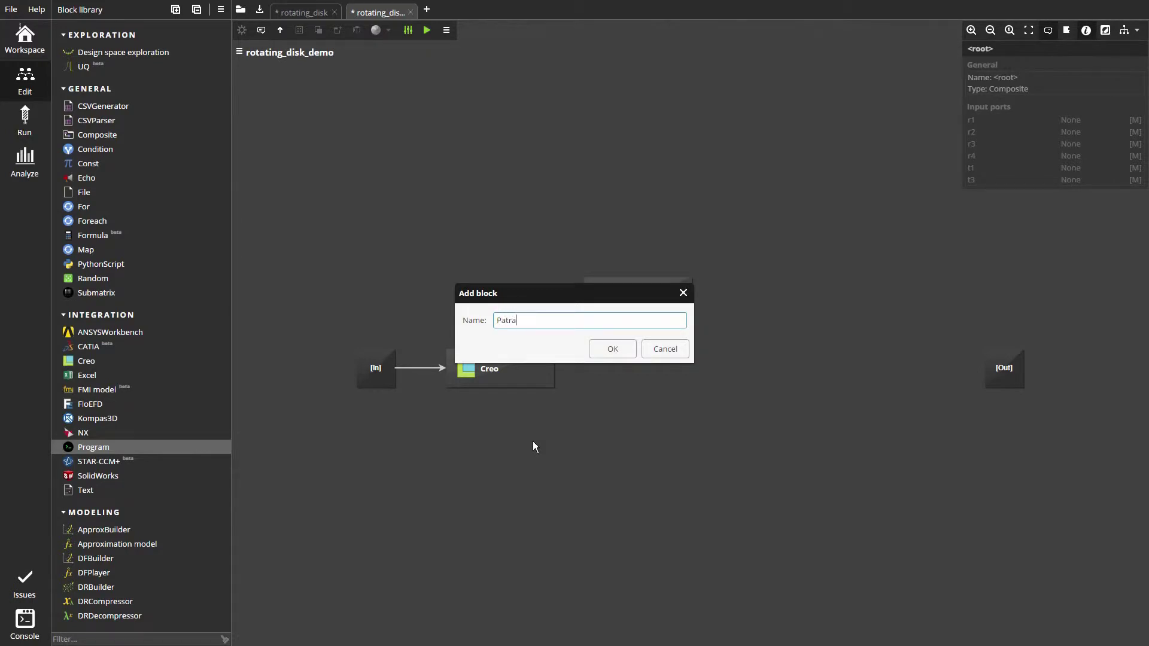
pyautogui.write('n')
pyautogui.press('Return')
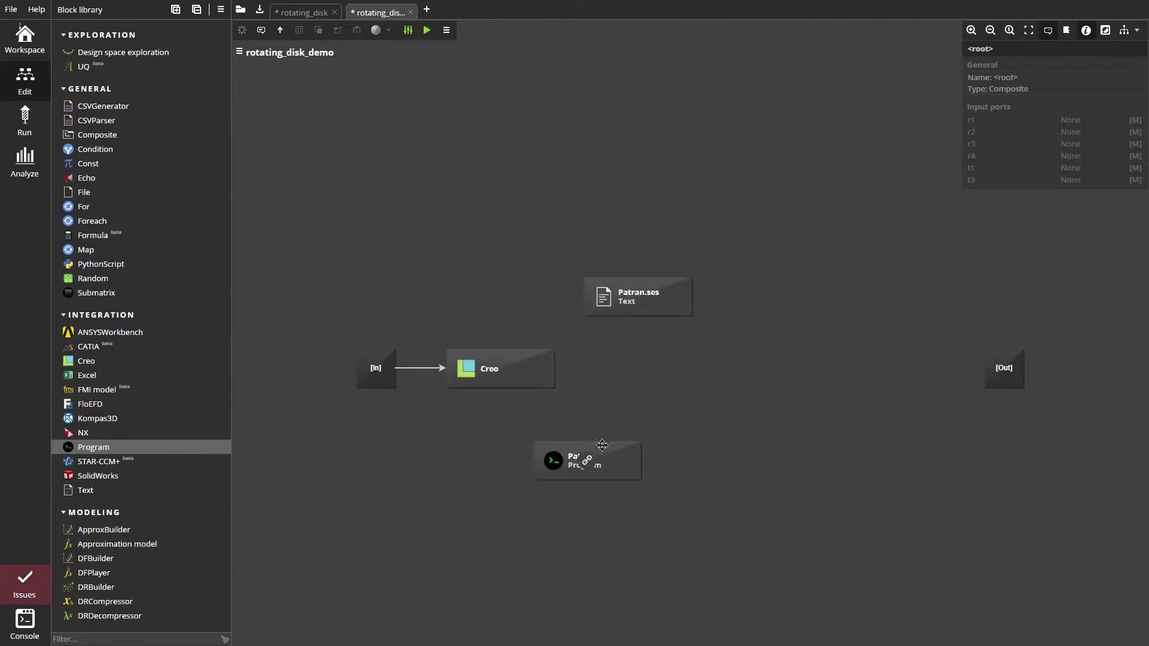
pyautogui.click(586, 460)
pyautogui.moveTo(670, 368); pyautogui.dragTo(671, 369)
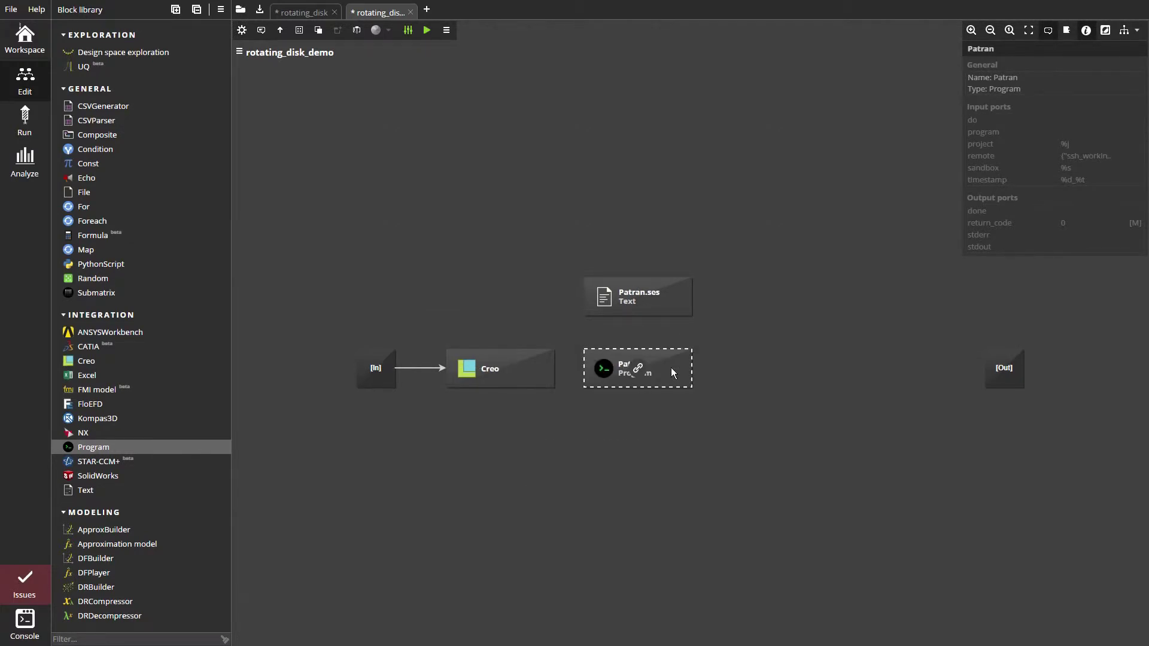
pyautogui.doubleClick(671, 370)
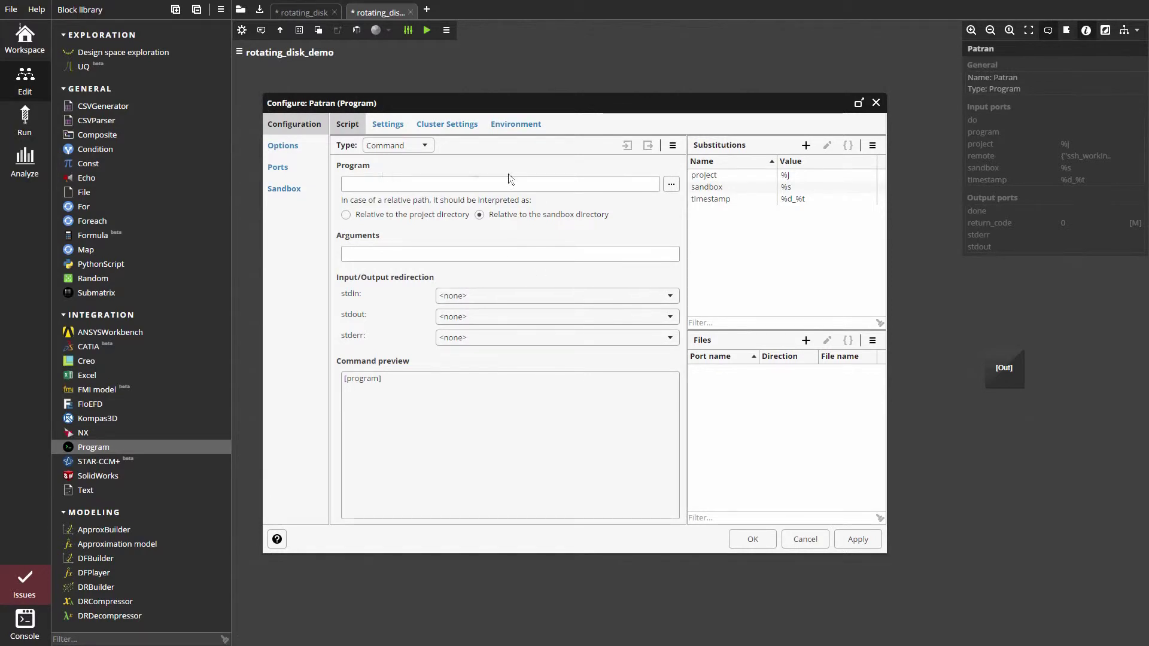
# Set the program to C:\MSC.Software\Patran_x64\20130\bin\patran.exe
pyautogui.click(671, 184)
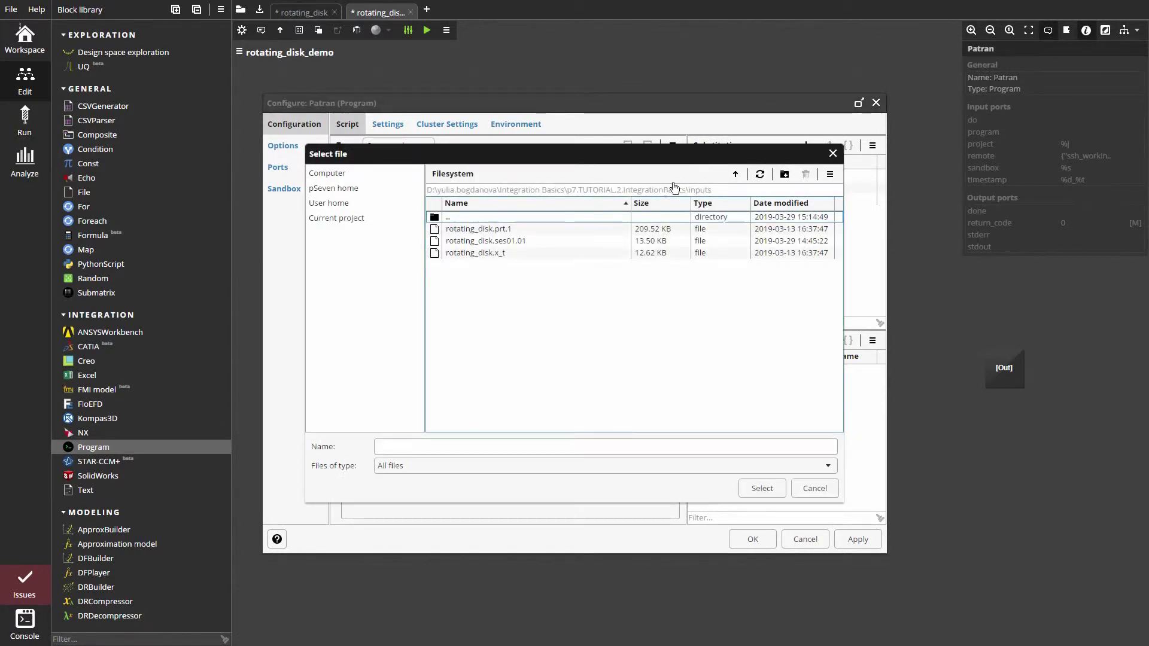
pyautogui.click(356, 174)
pyautogui.doubleClick(460, 216)
pyautogui.click(484, 337)
pyautogui.doubleClick(484, 336)
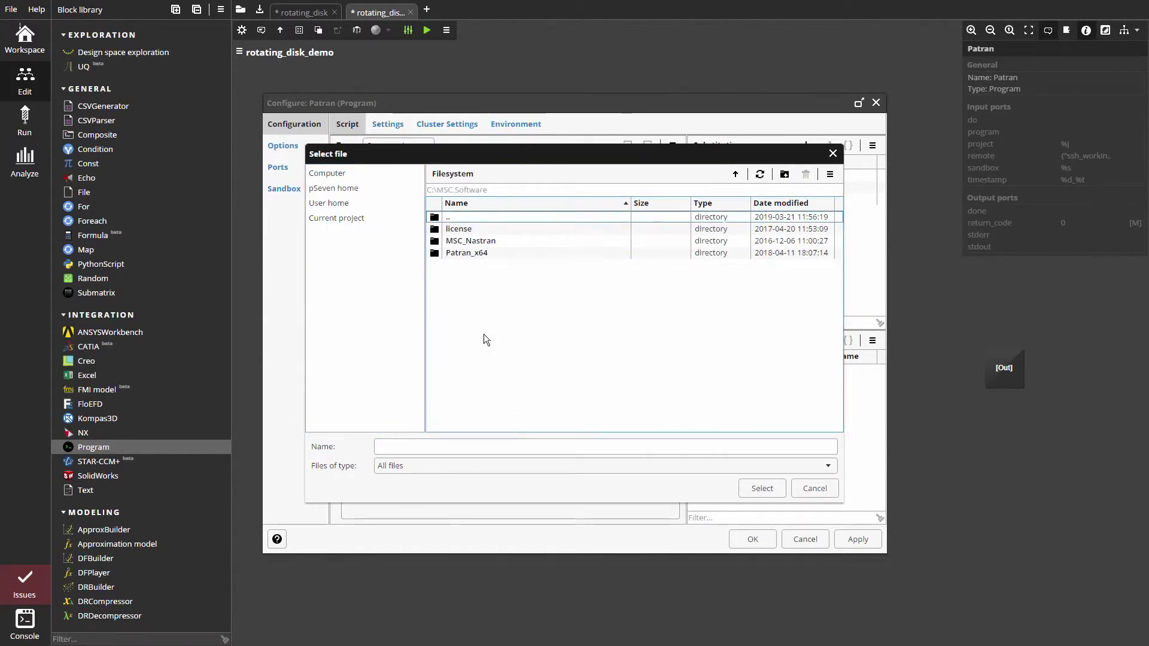
pyautogui.doubleClick(480, 253)
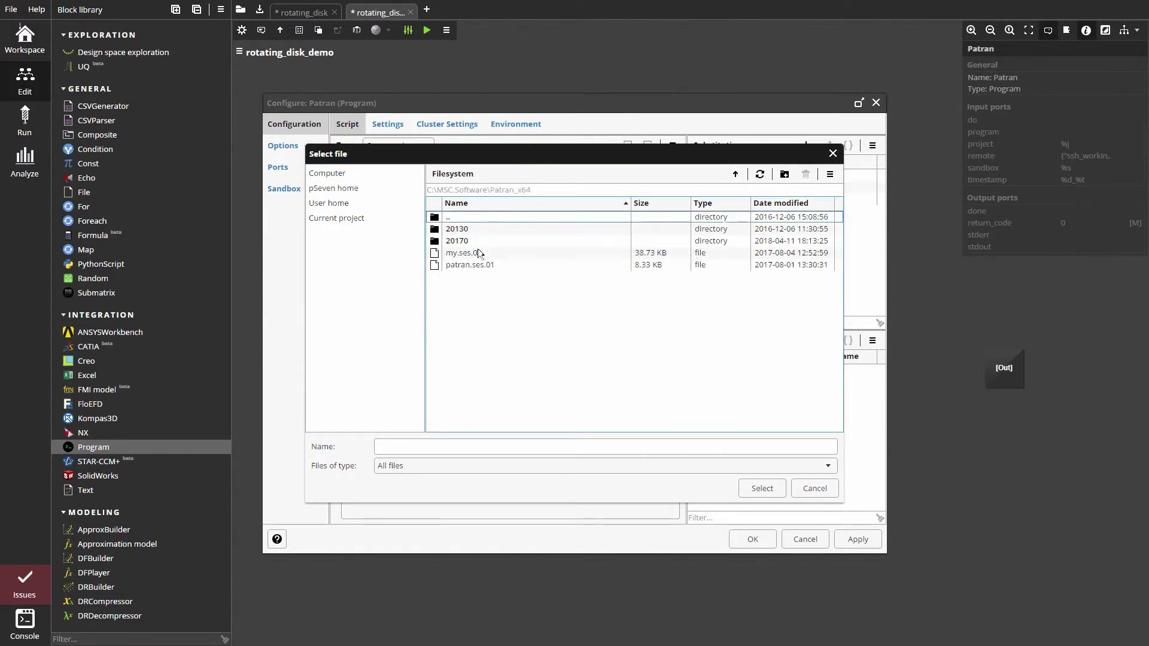
pyautogui.doubleClick(474, 229)
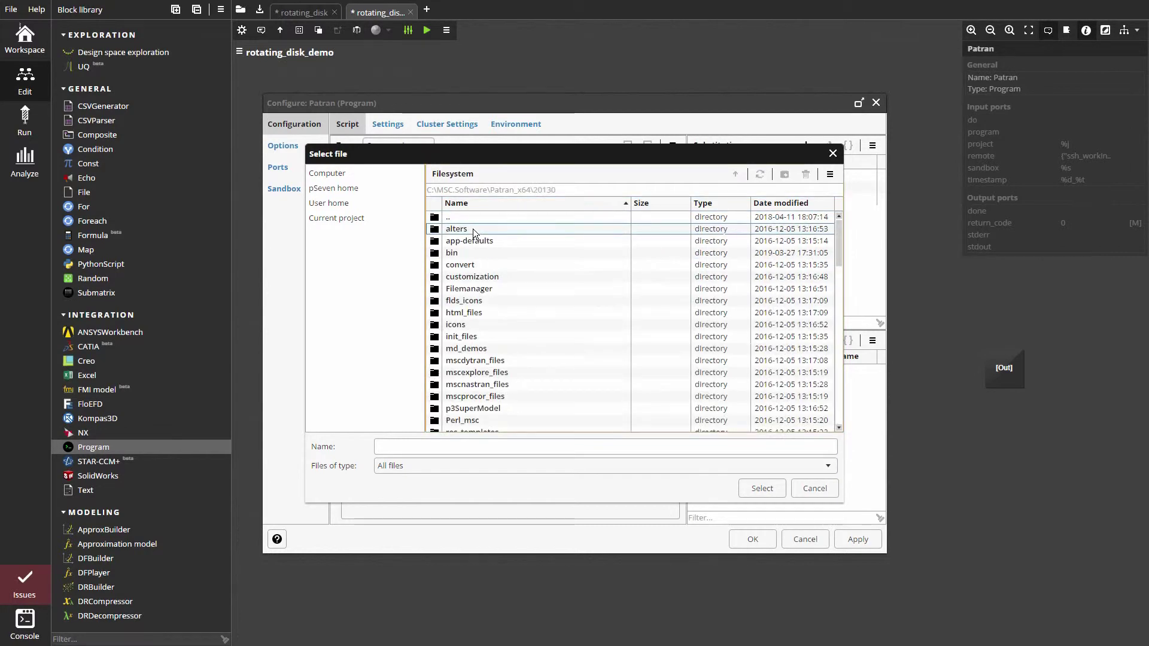
pyautogui.doubleClick(452, 252)
pyautogui.moveTo(838, 223); pyautogui.dragTo(839, 349)
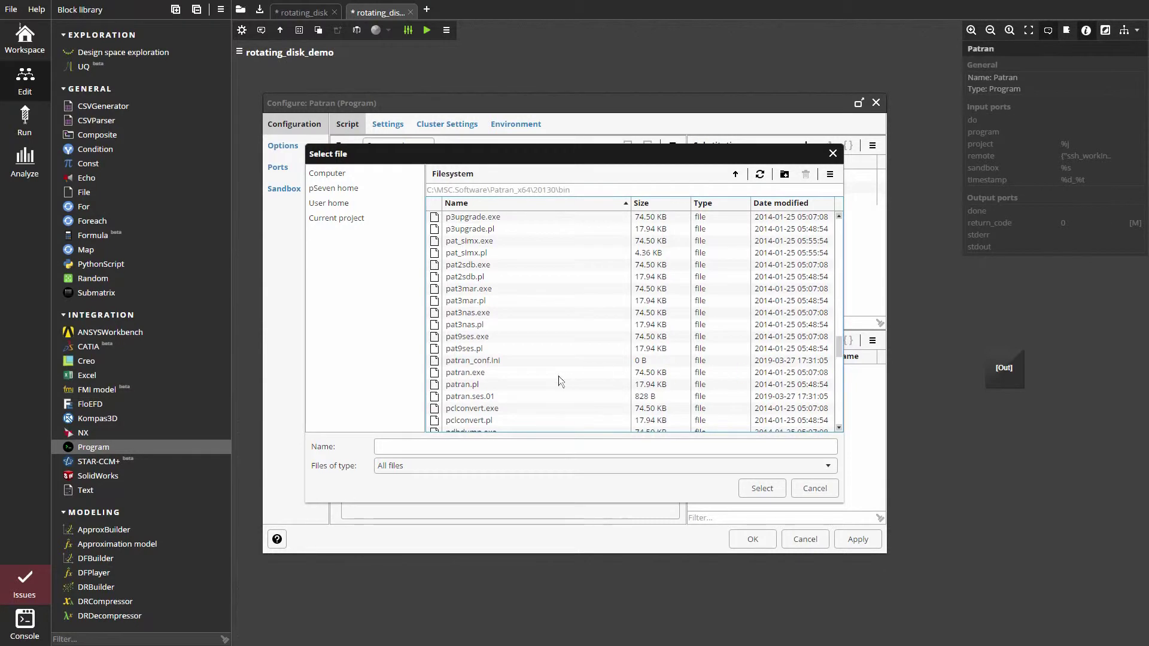
pyautogui.click(477, 373)
pyautogui.click(750, 487)
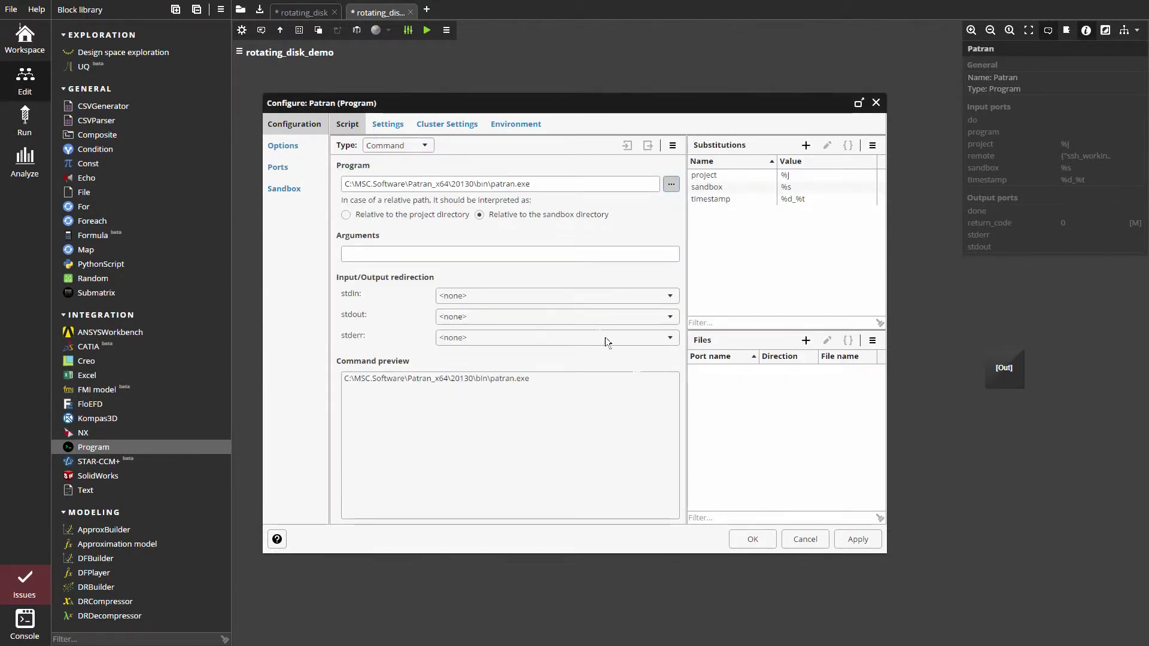
# Paste the arguments '-b -sfp rotating_disk.ses01.01 -ans yes' from Notepad into Arguments
pyautogui.click(472, 253)
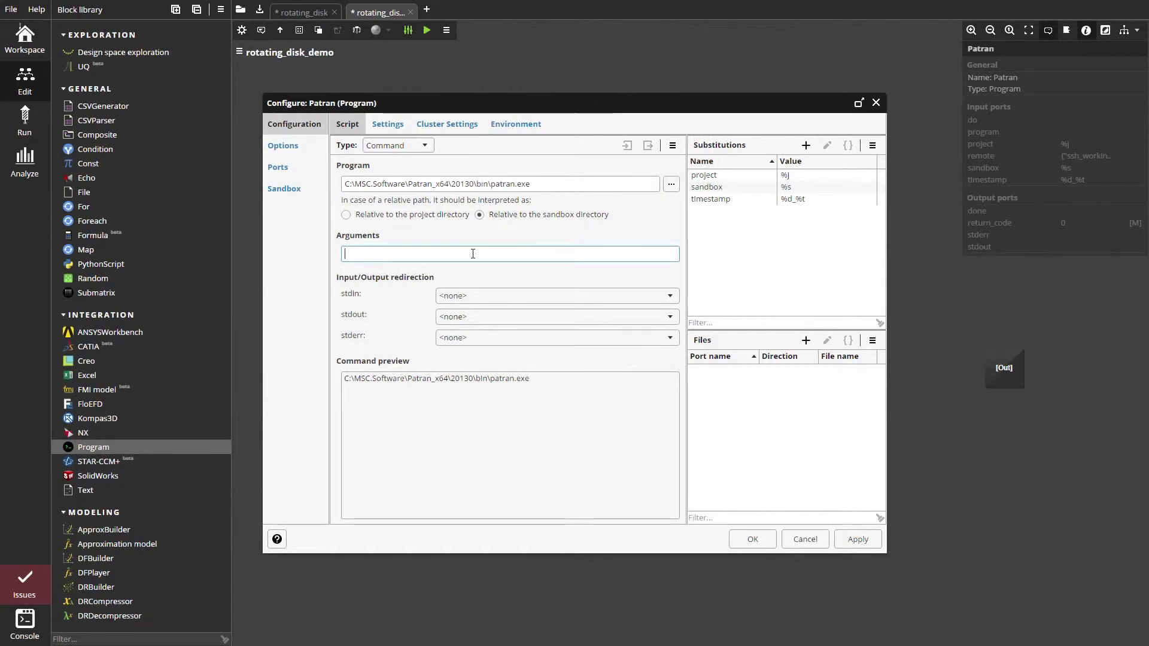
pyautogui.hotkey('alt', 'Tab')
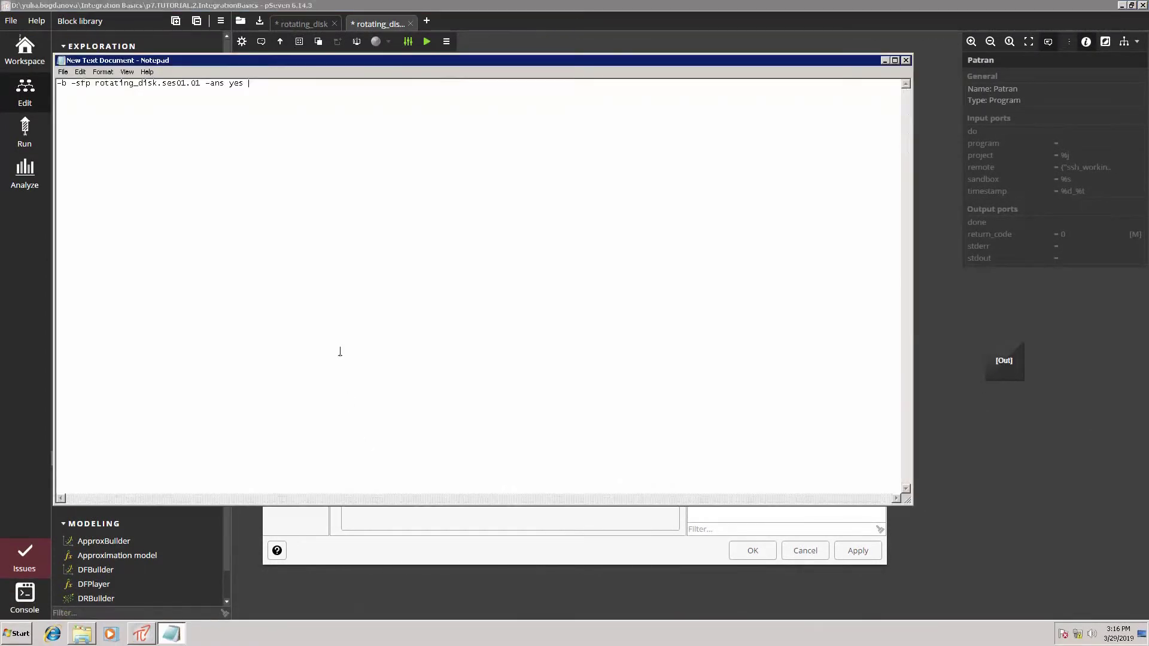
pyautogui.moveTo(249, 83); pyautogui.dragTo(57, 83)
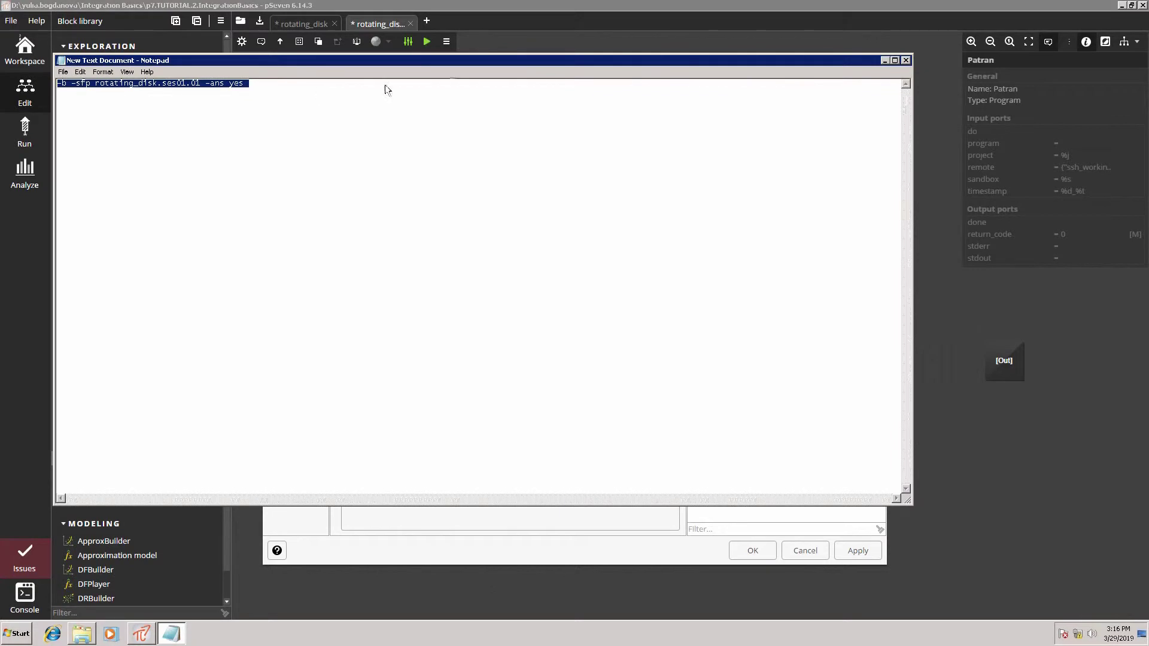
pyautogui.click(885, 60)
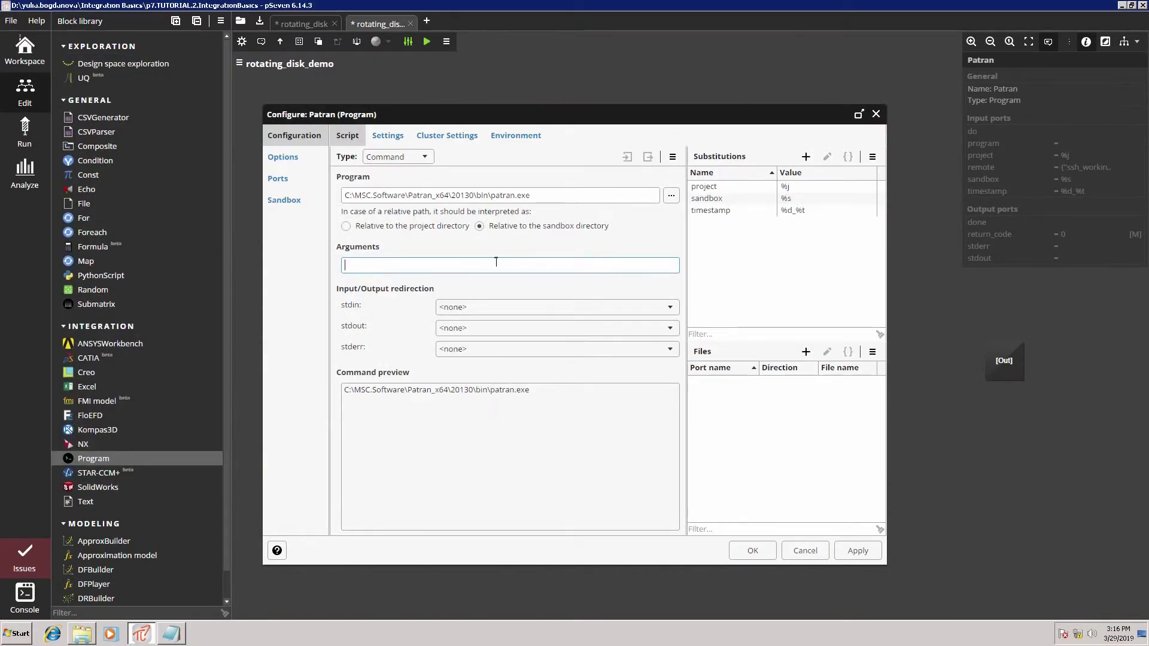
pyautogui.hotkey('ctrl', 'v')
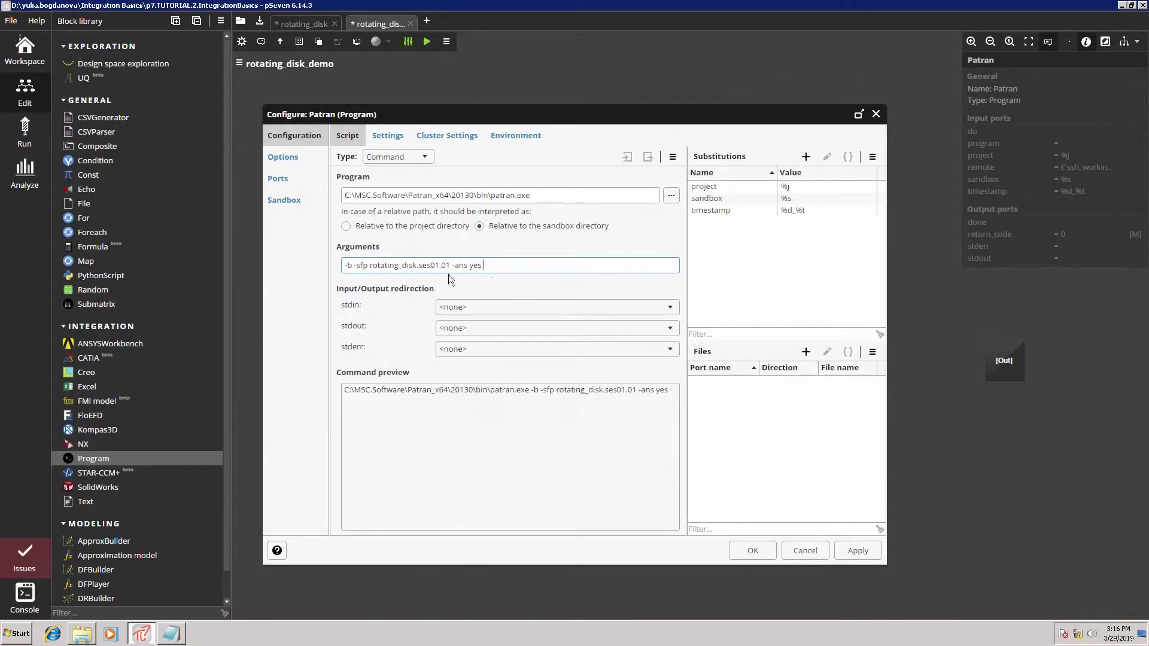
pyautogui.moveTo(449, 265); pyautogui.dragTo(377, 265)
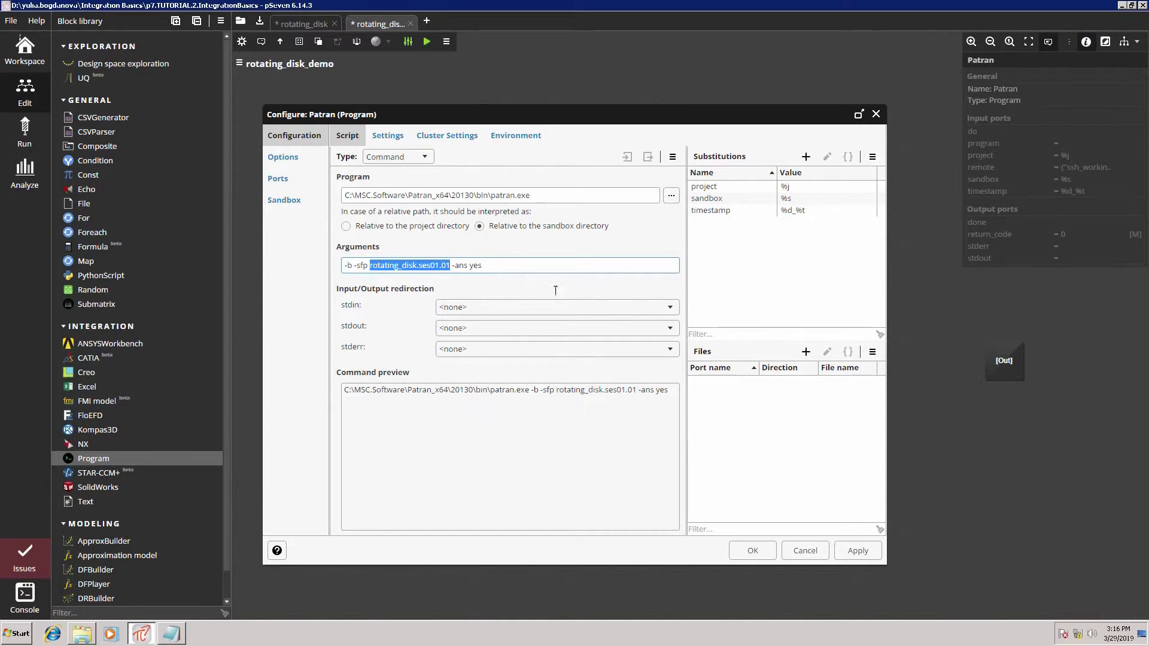
# Add the patran_ses input file port with file name rotating_disk.ses01.01
pyautogui.click(763, 401)
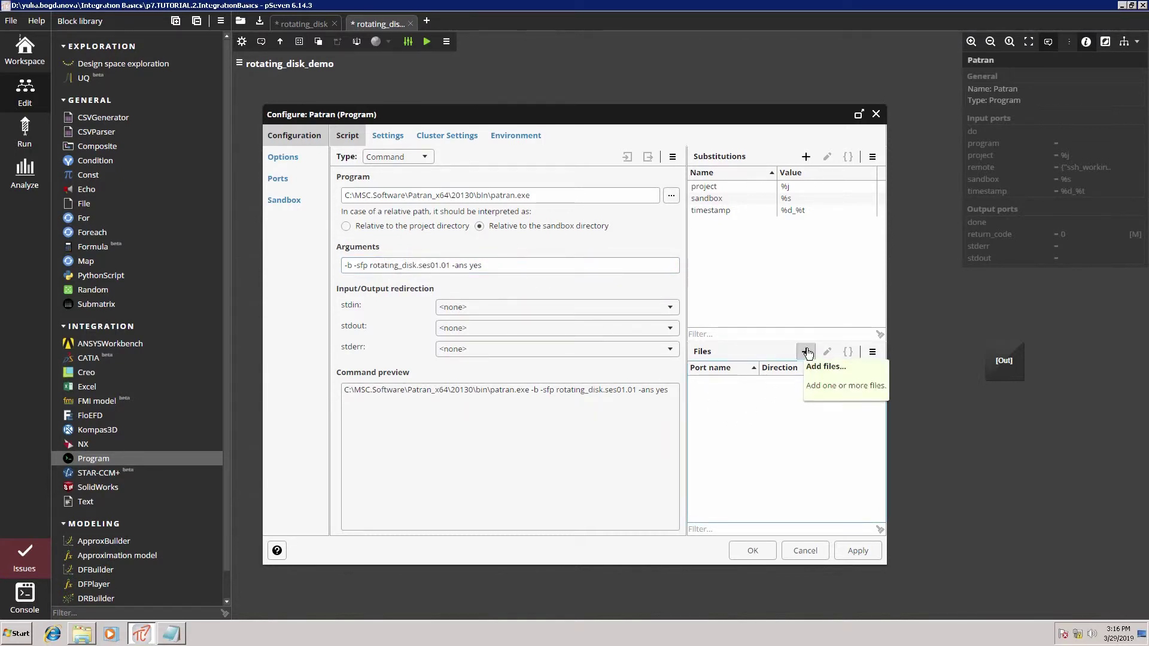
pyautogui.click(807, 352)
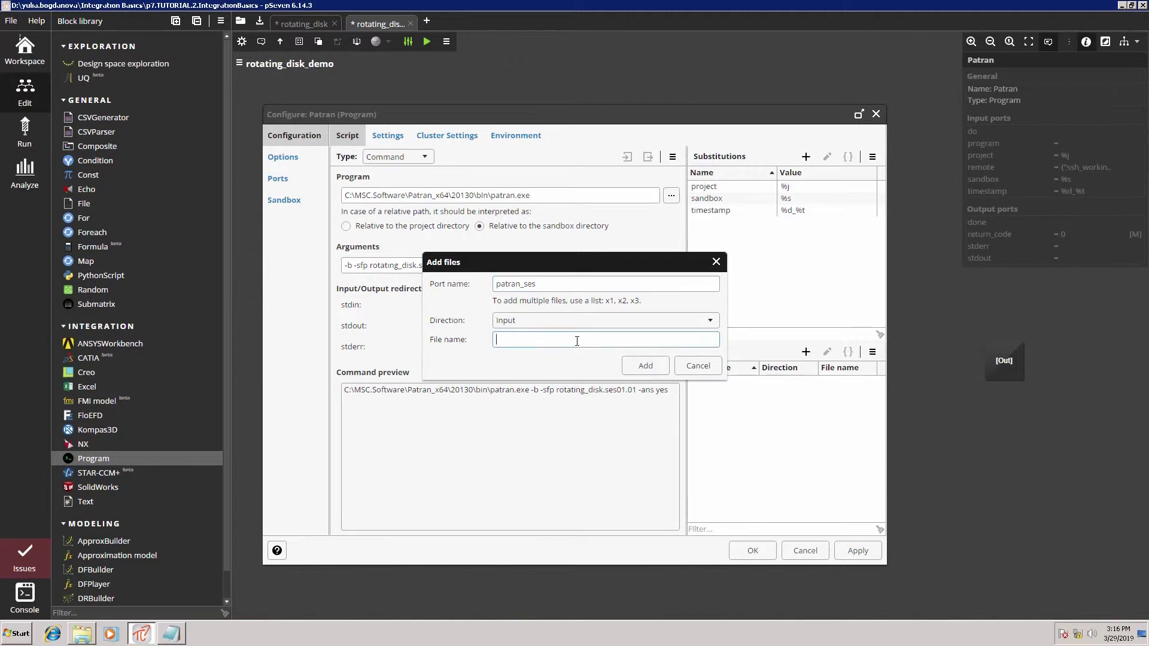
pyautogui.write('rotating_disk.ses01.01')
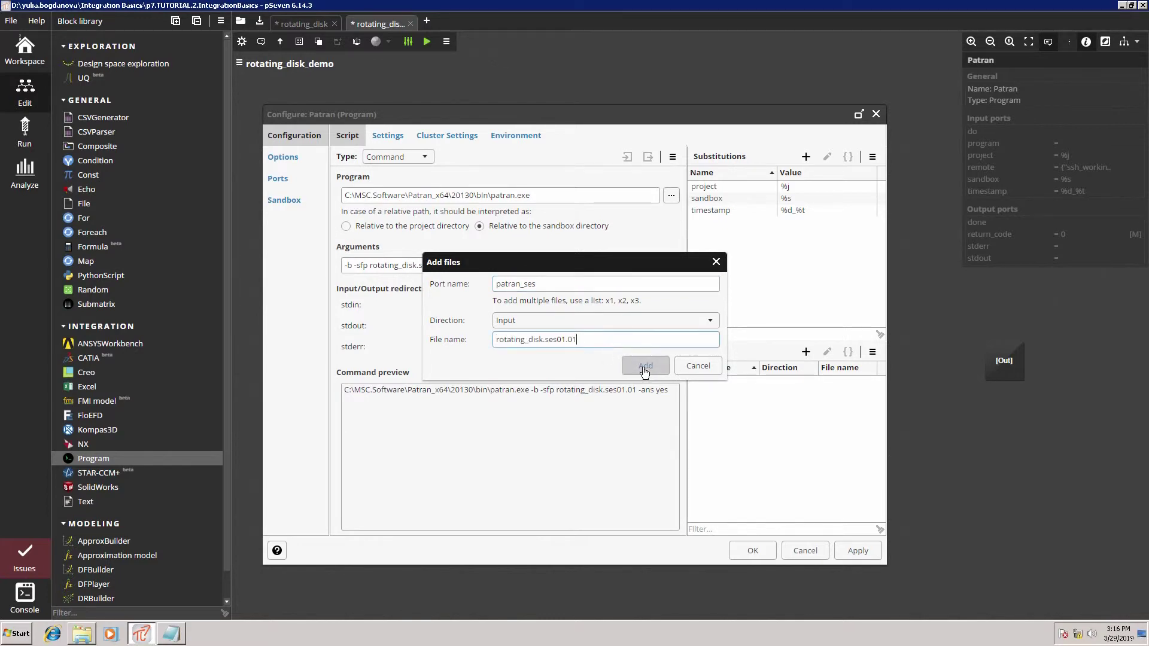
pyautogui.click(646, 365)
# Add the output file port rotating_disk_bdf for the file rotating_disk.bdf
pyautogui.click(805, 352)
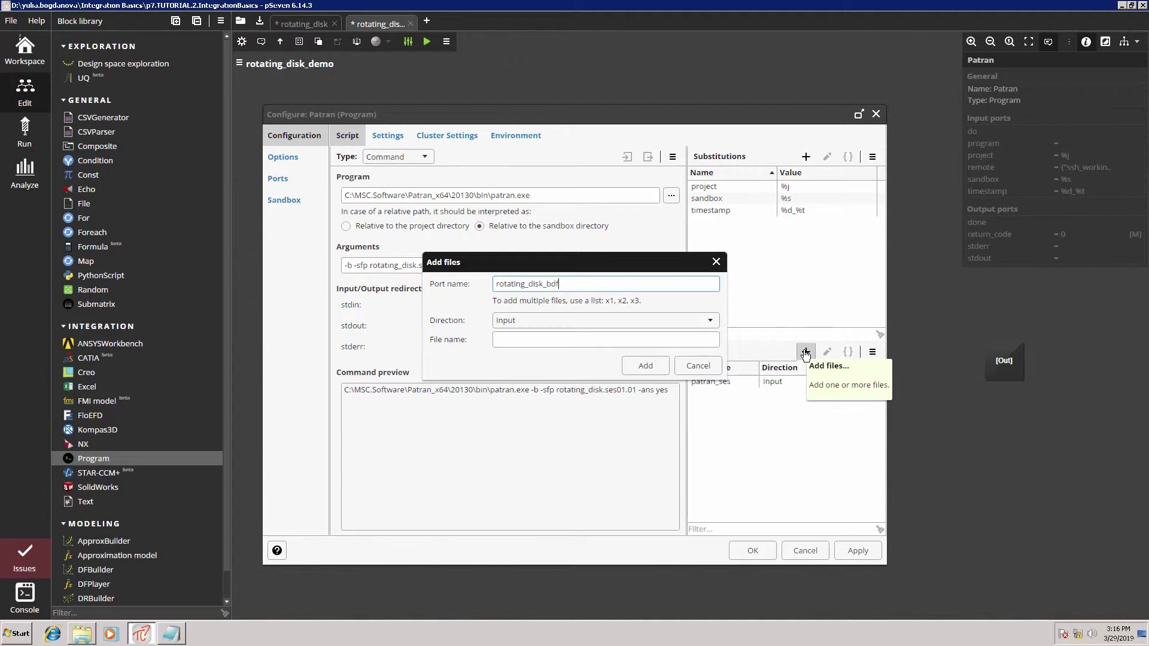
pyautogui.click(642, 325)
pyautogui.click(591, 352)
pyautogui.click(589, 340)
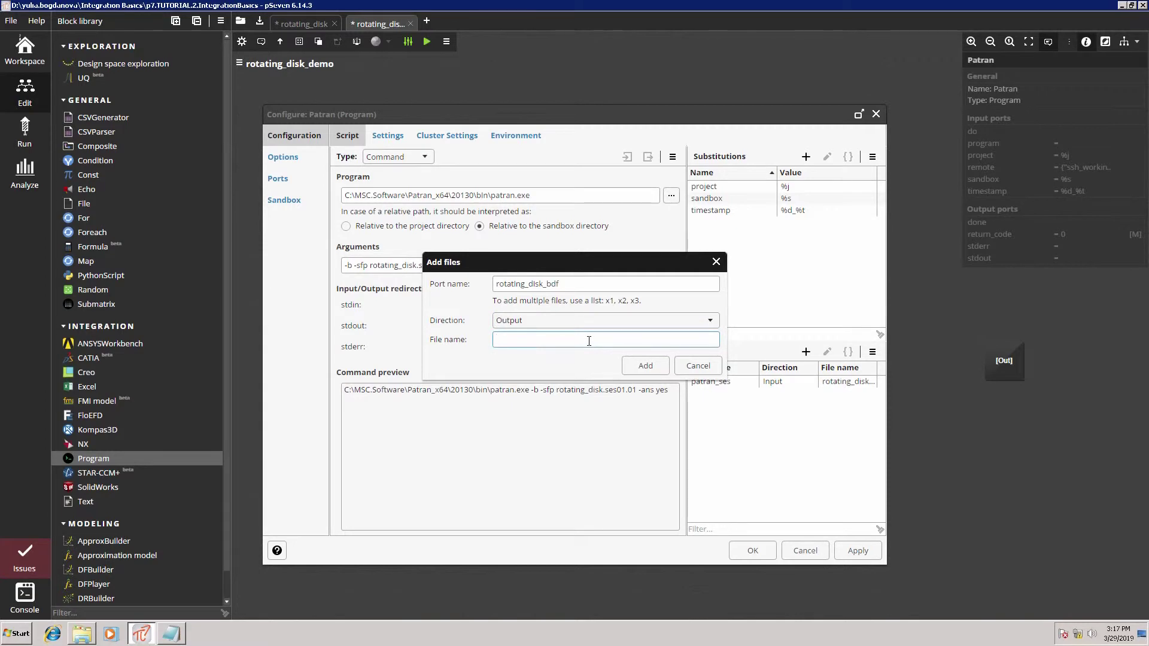
pyautogui.moveTo(570, 287); pyautogui.dragTo(466, 287)
pyautogui.hotkey('ctrl', 'c')
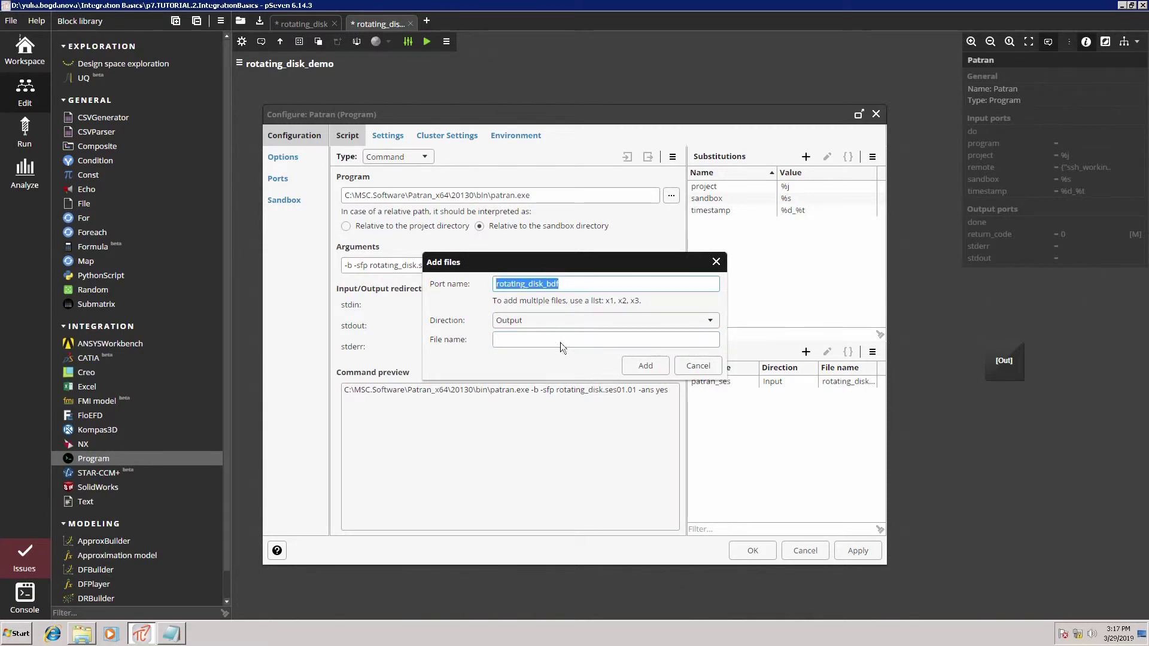
pyautogui.click(561, 342)
pyautogui.hotkey('ctrl', 'v')
pyautogui.press('BackSpace')
pyautogui.click(645, 366)
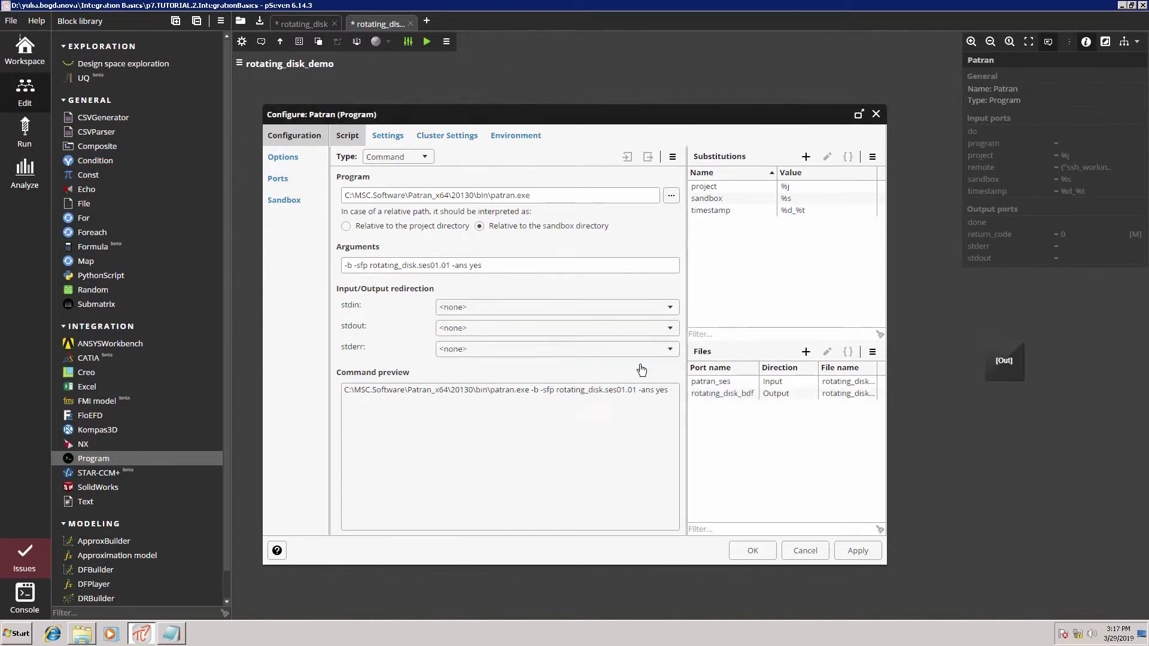
# Add the input file port rotating_disk_x_t for the file rotating_disk.x_t
pyautogui.click(807, 353)
pyautogui.write('rotating_disk')
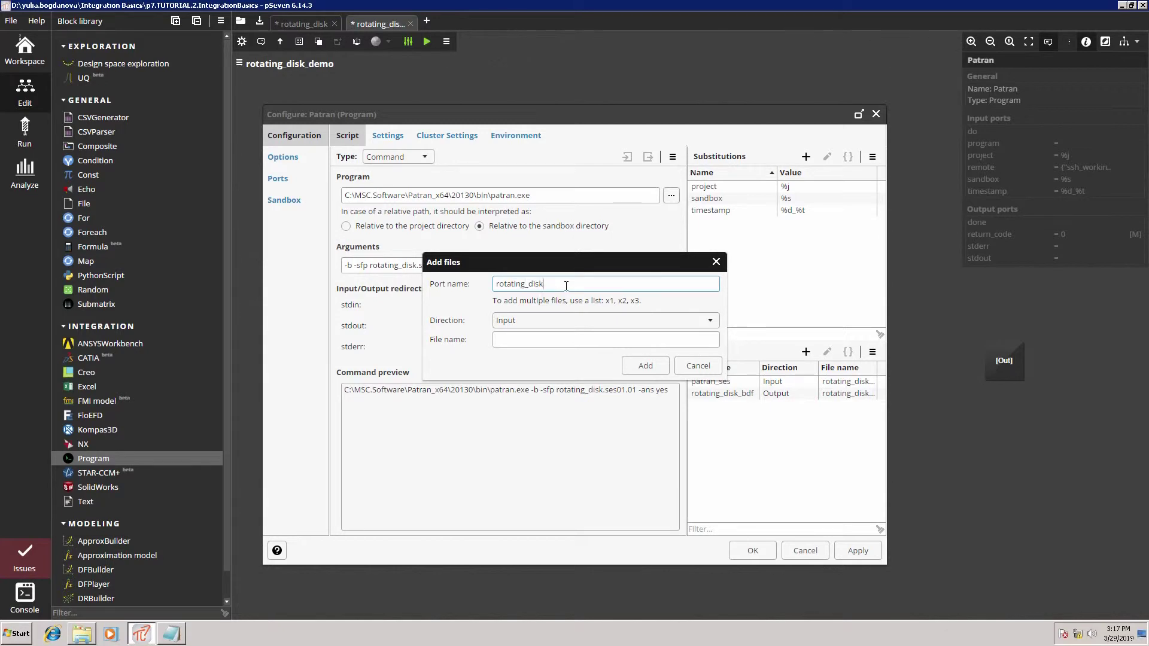
pyautogui.write('_x_t')
pyautogui.click(551, 339)
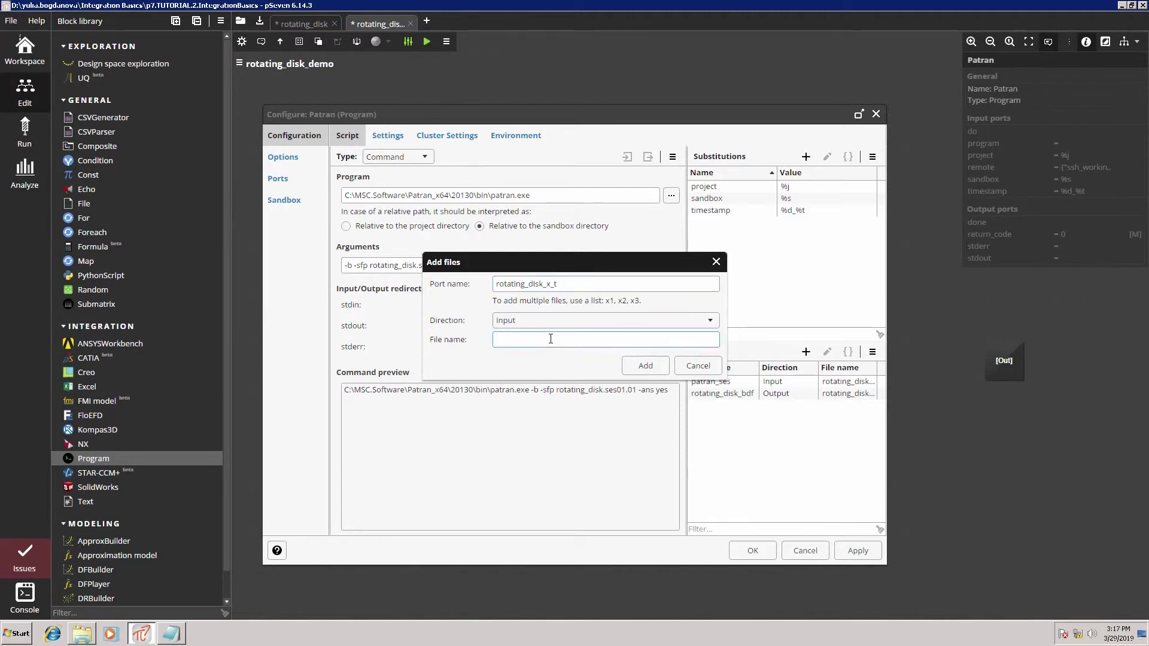
pyautogui.doubleClick(539, 283)
pyautogui.hotkey('ctrl', 'c')
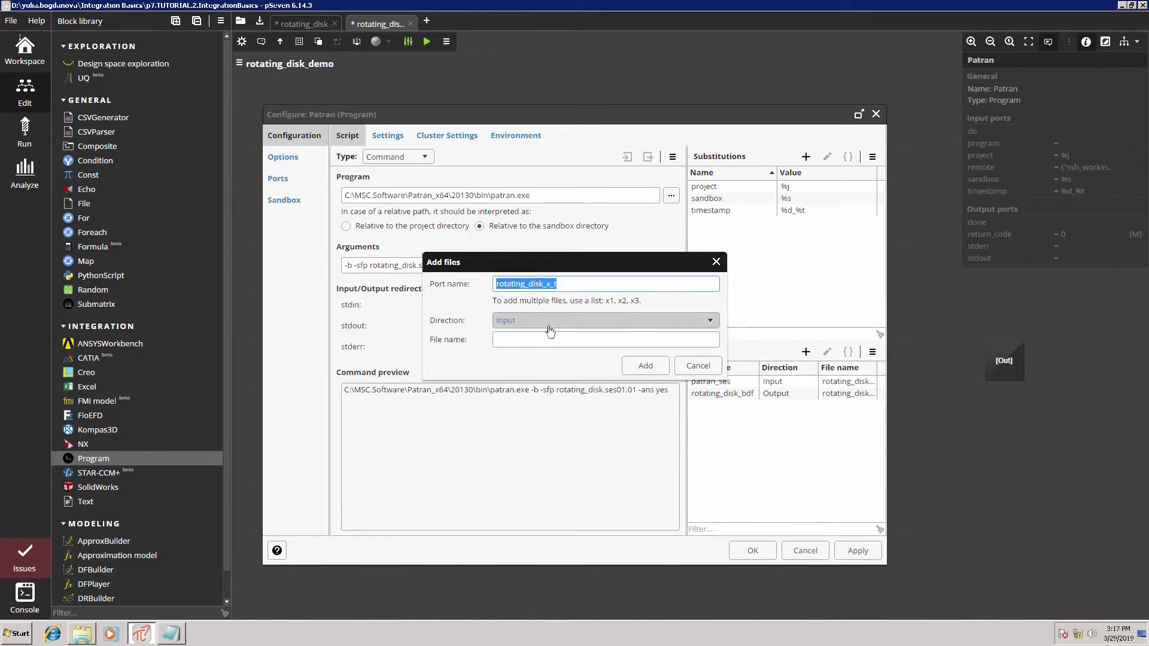
pyautogui.click(550, 338)
pyautogui.hotkey('ctrl', 'v')
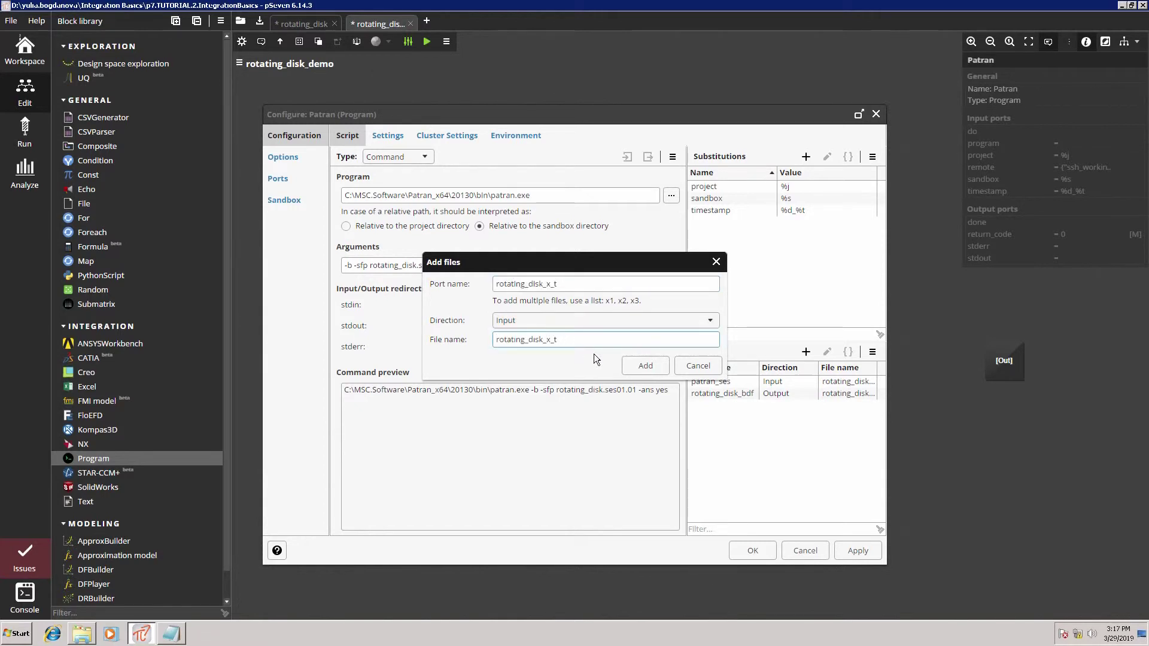
pyautogui.press('BackSpace')
pyautogui.write('.')
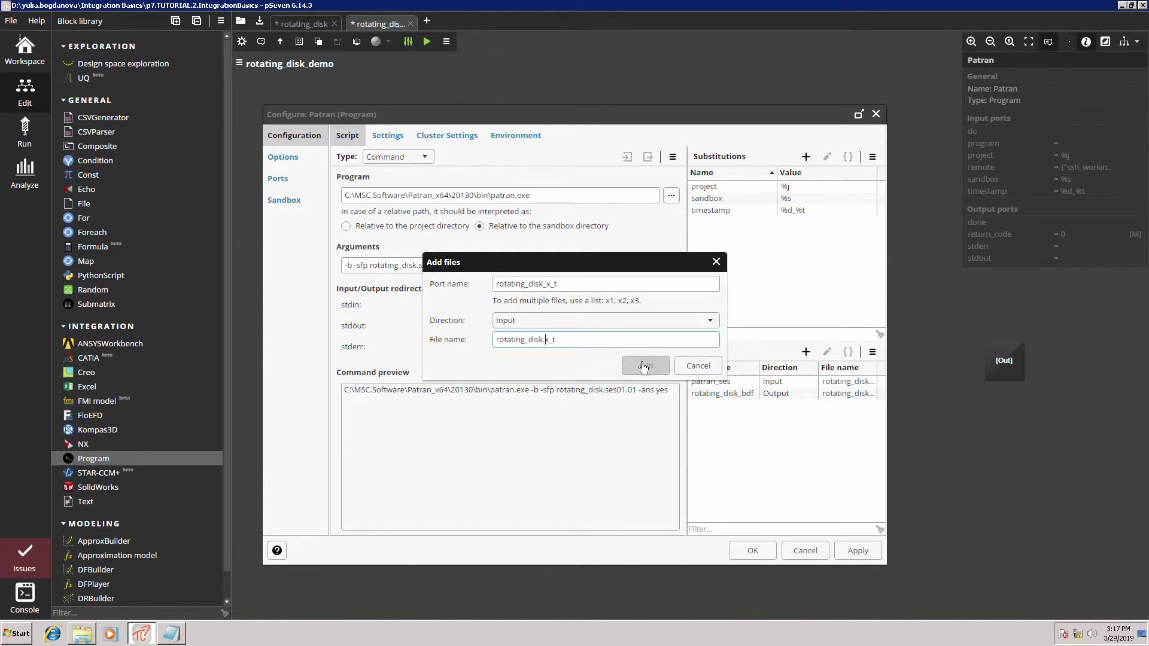
pyautogui.click(646, 365)
# Check the Patran block's Options and Ports pages, then browse for its sandbox folder
pyautogui.click(293, 156)
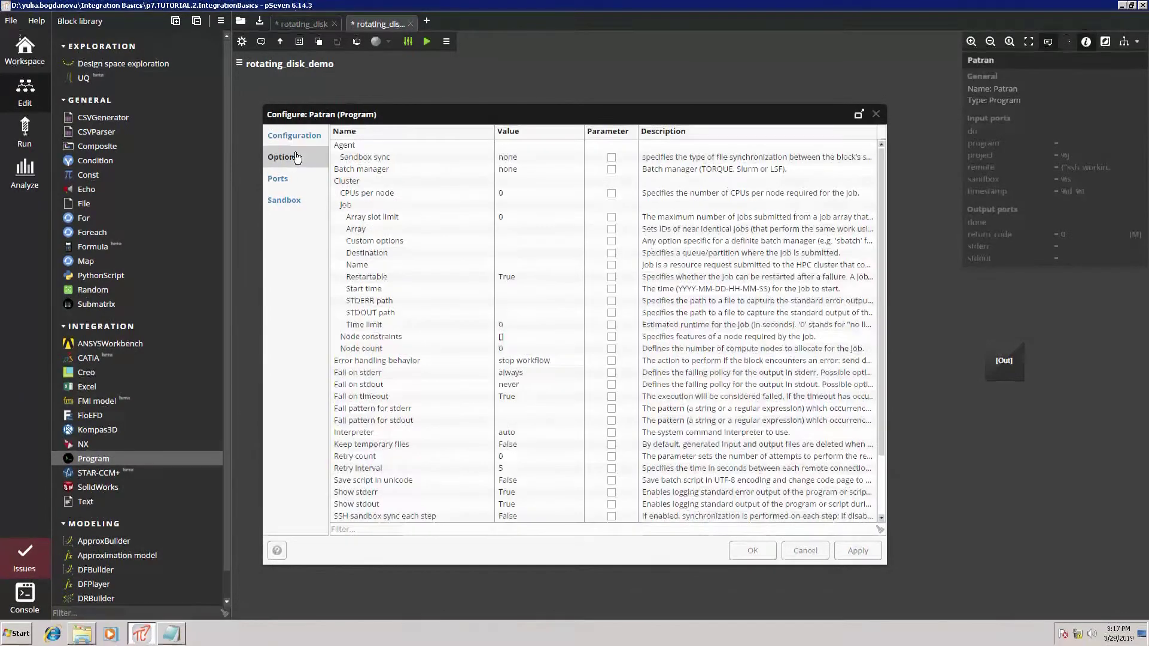
pyautogui.click(280, 179)
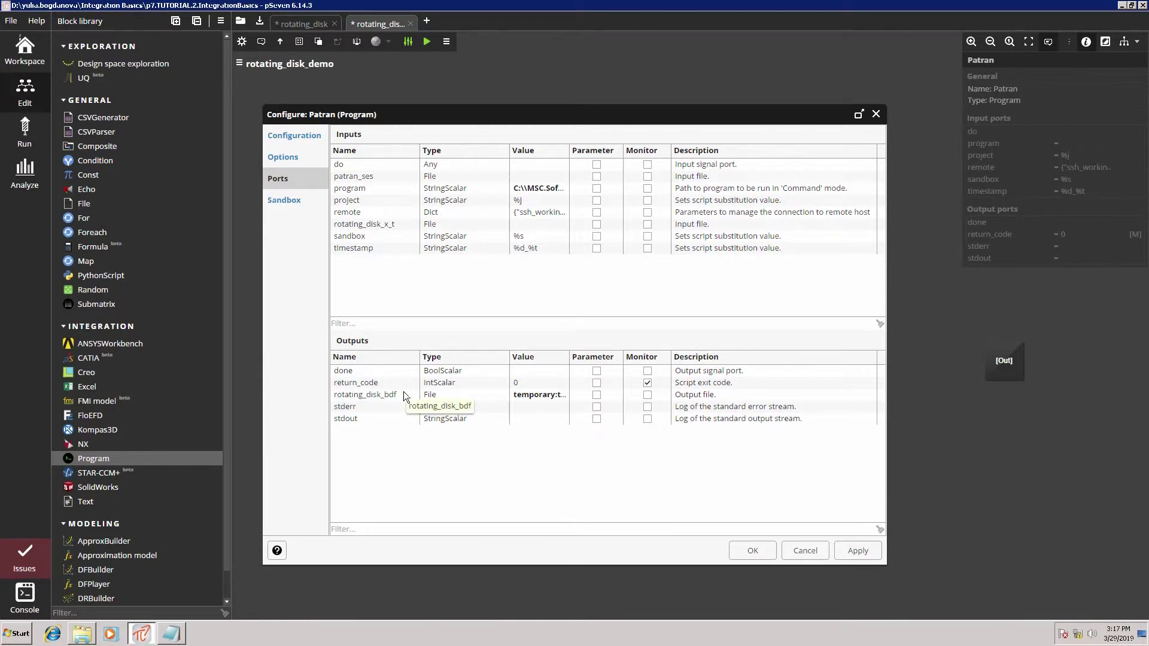
pyautogui.click(294, 202)
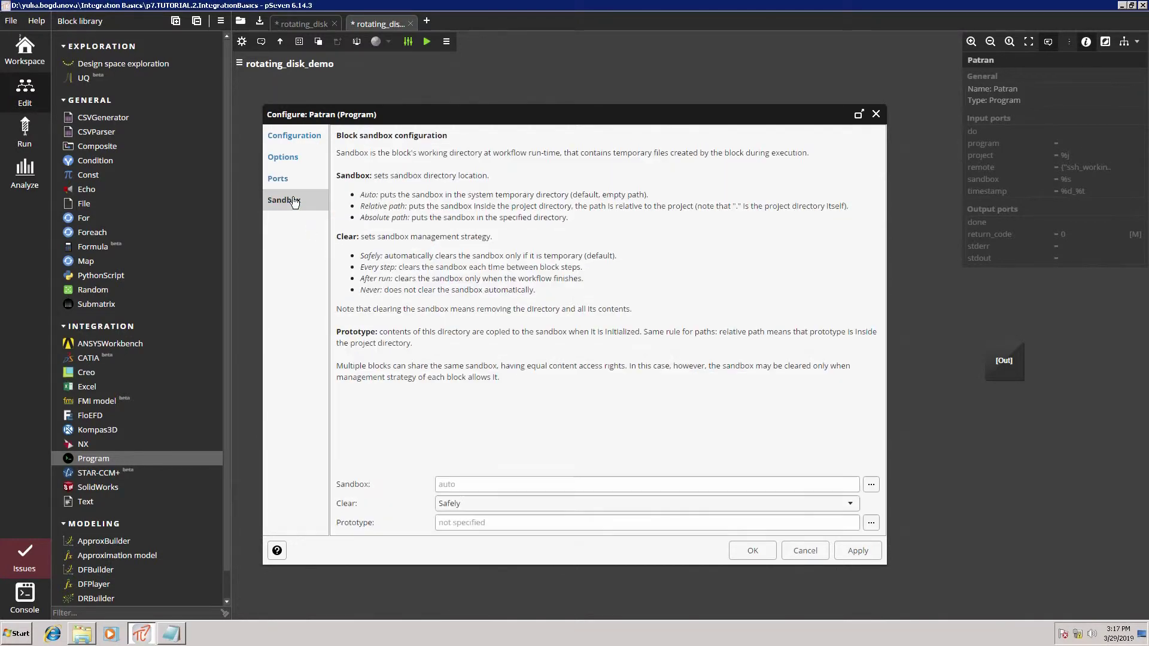
pyautogui.click(873, 484)
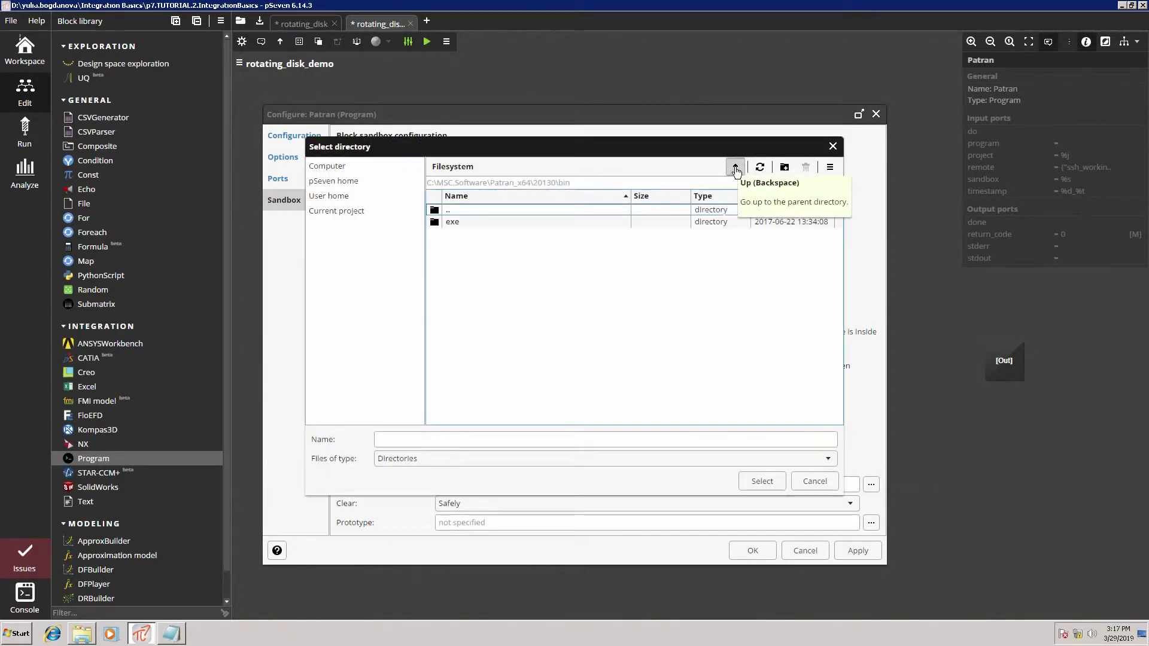
# Set Patran's sandbox to the sandbox folder in p7.TUTORIAL.2.IntegrationBasics and save the configuration
pyautogui.click(350, 169)
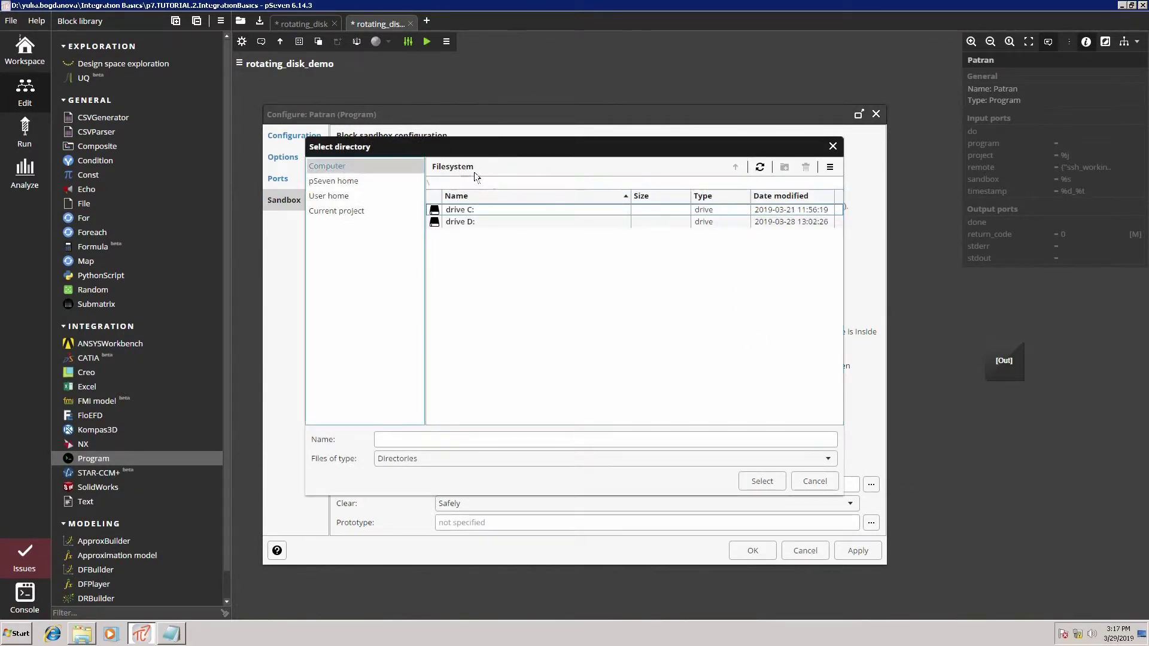
pyautogui.doubleClick(482, 223)
pyautogui.scroll(-1, 498, 264)
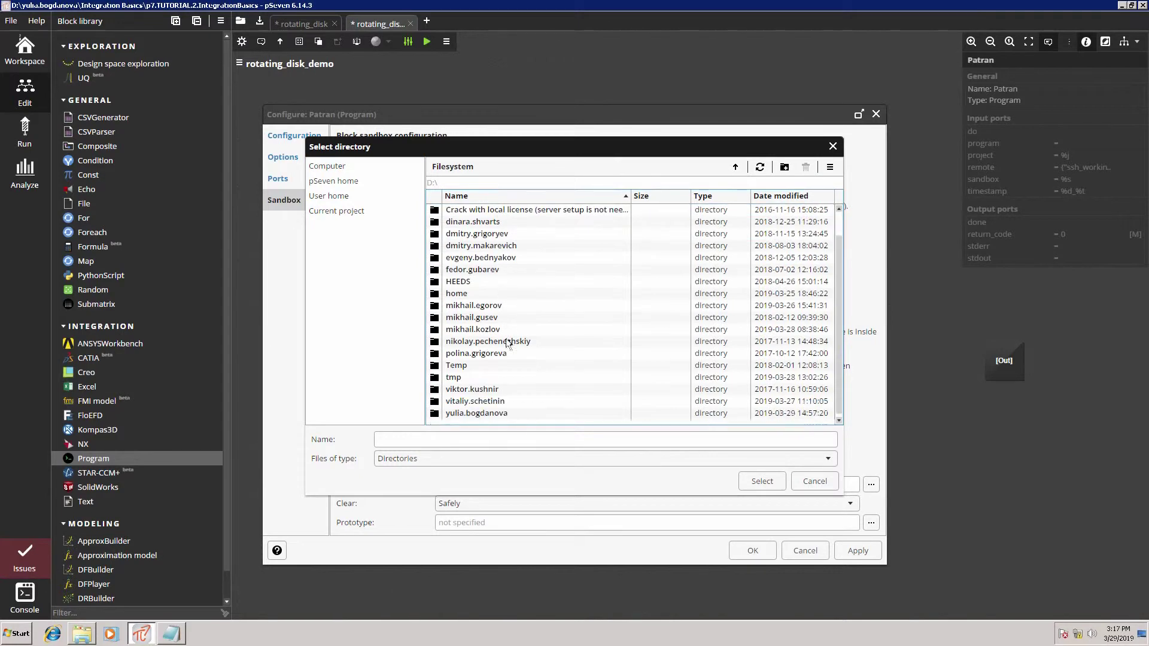
pyautogui.doubleClick(497, 417)
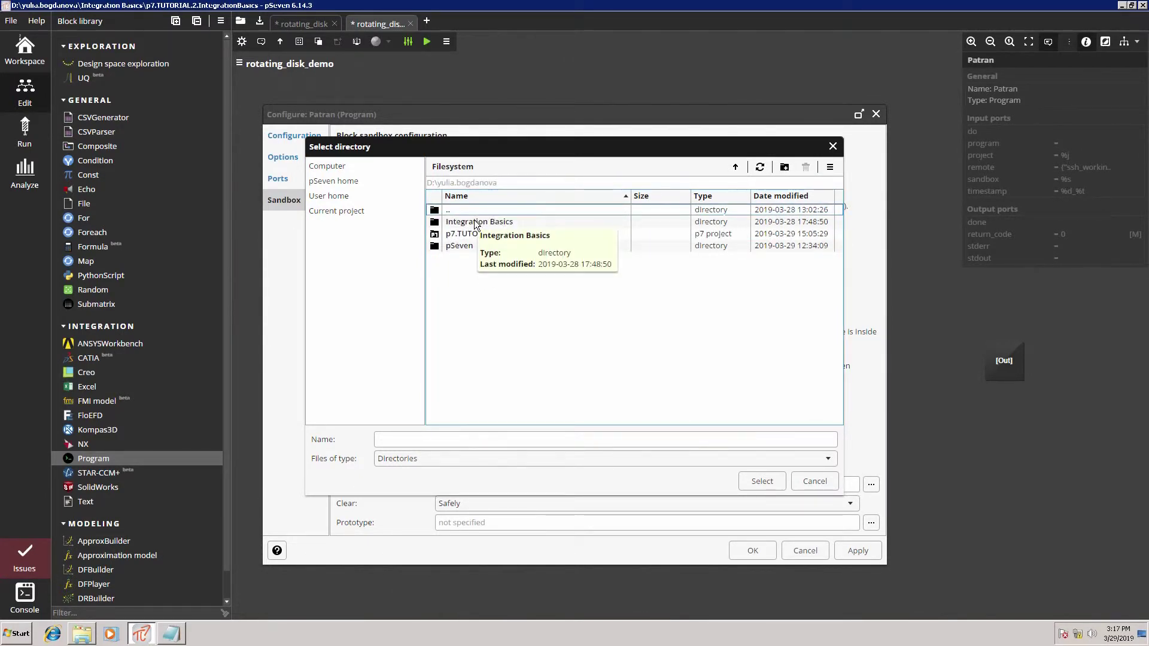
pyautogui.doubleClick(474, 222)
pyautogui.doubleClick(470, 222)
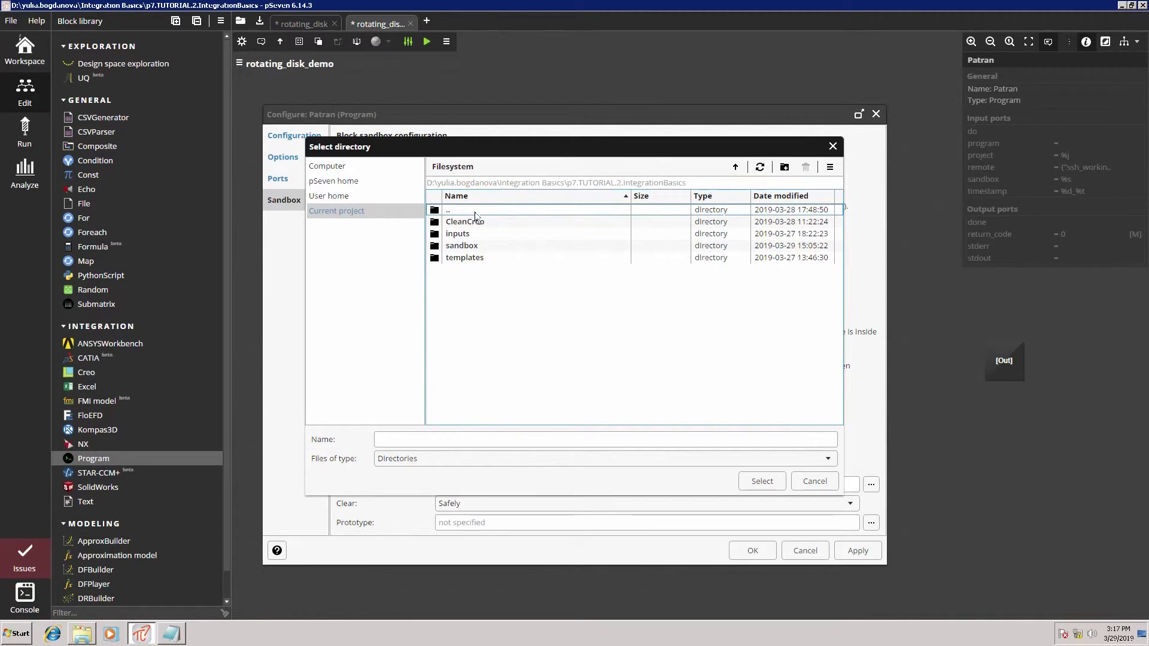
pyautogui.click(468, 247)
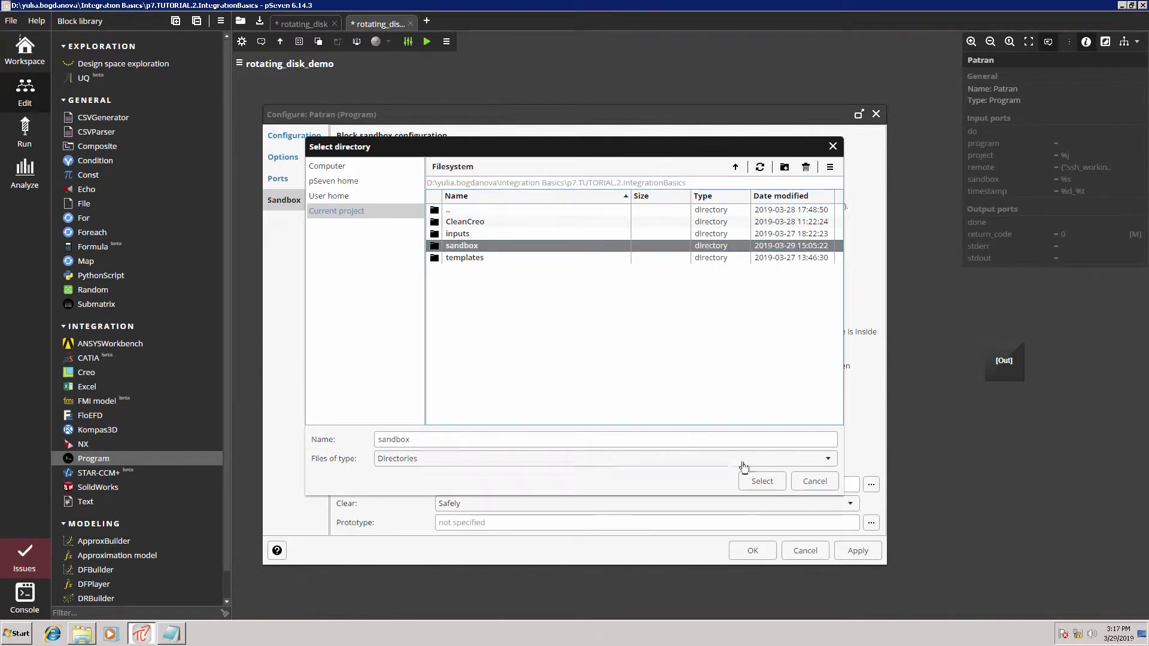
pyautogui.click(759, 483)
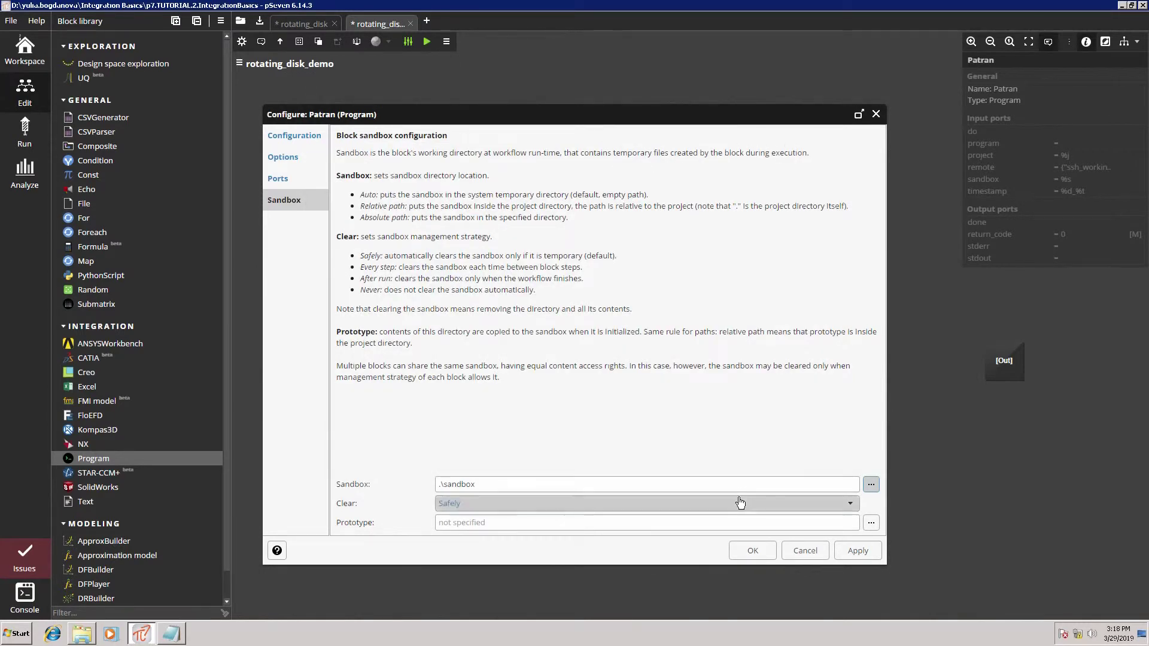
pyautogui.click(751, 551)
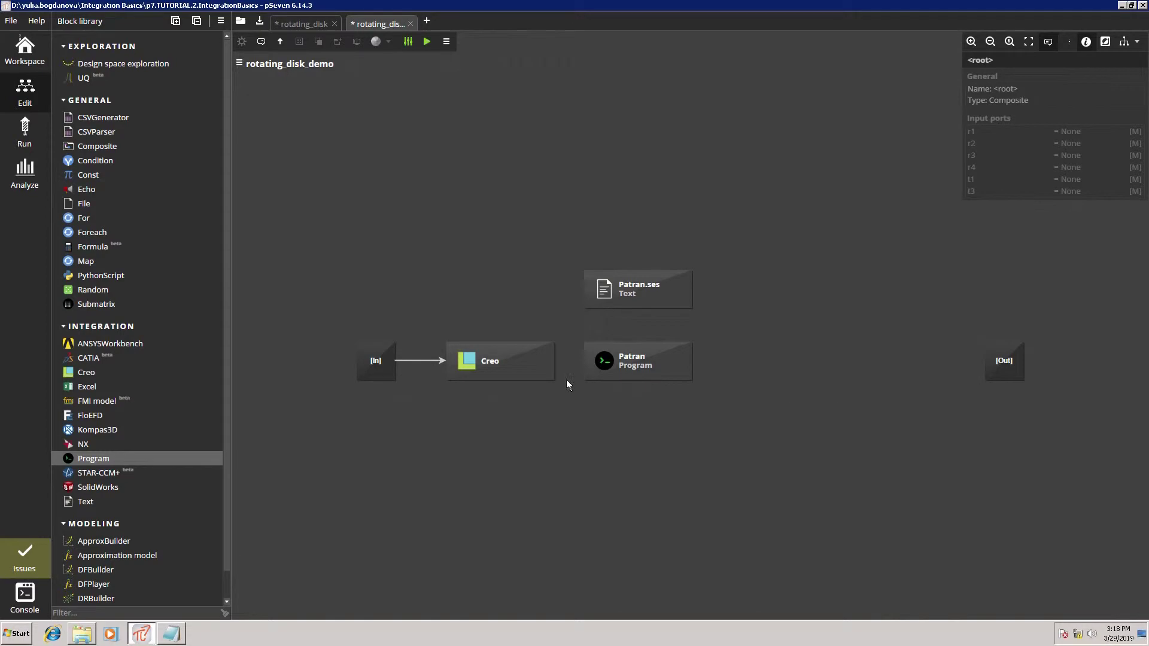
# Link Creo's export output to Patran's rotating_disk_x_t input
pyautogui.moveTo(501, 357); pyautogui.dragTo(620, 369)
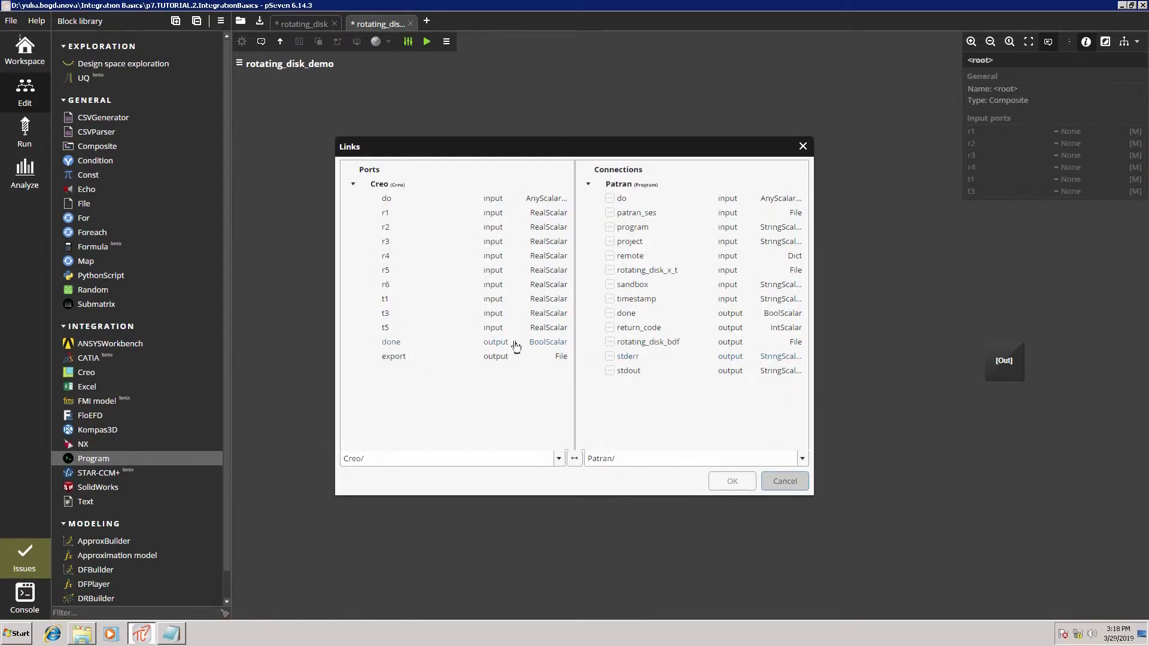
pyautogui.click(506, 359)
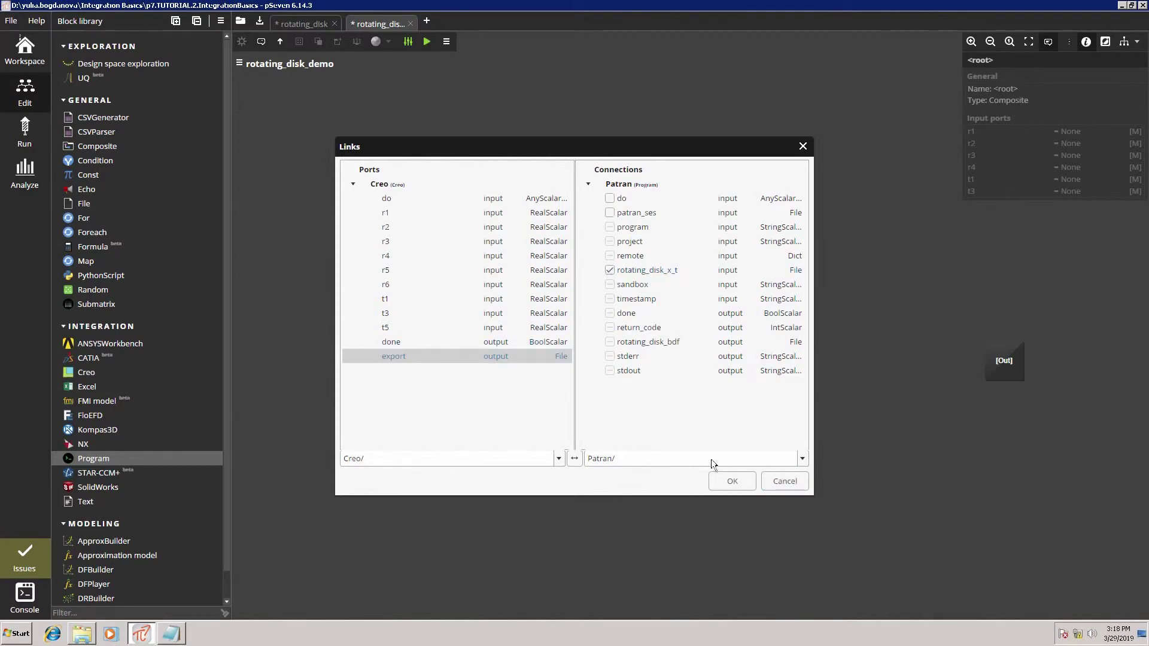
pyautogui.click(732, 482)
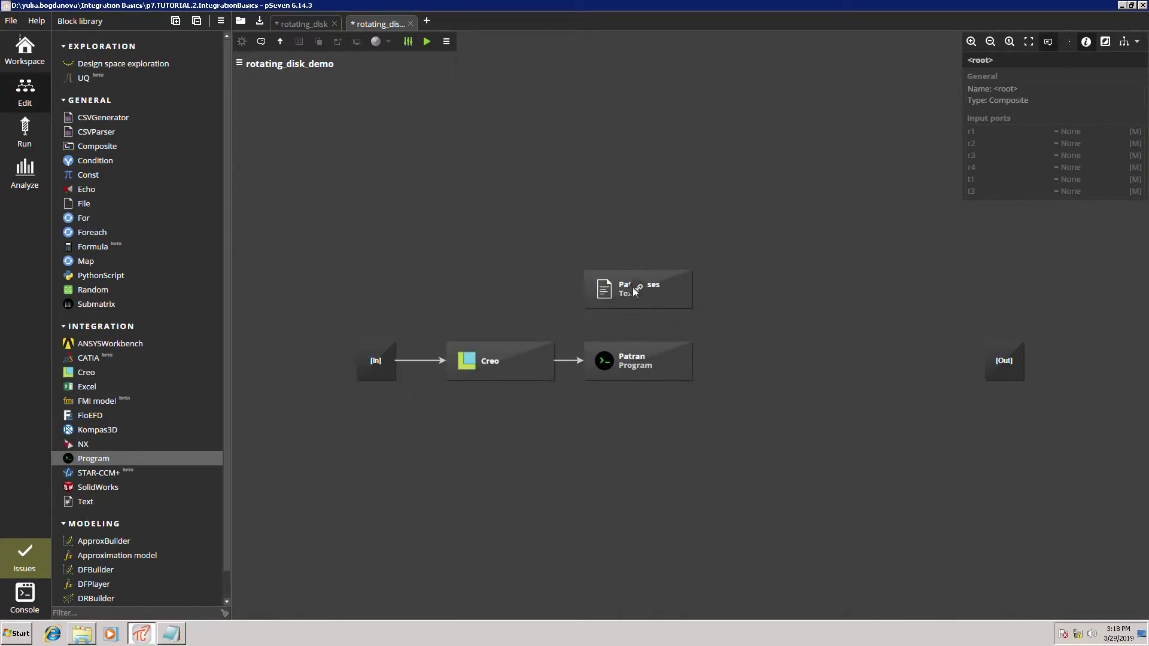
# Link the Patran.ses output to Patran's patran_ses input
pyautogui.moveTo(638, 308); pyautogui.dragTo(643, 363)
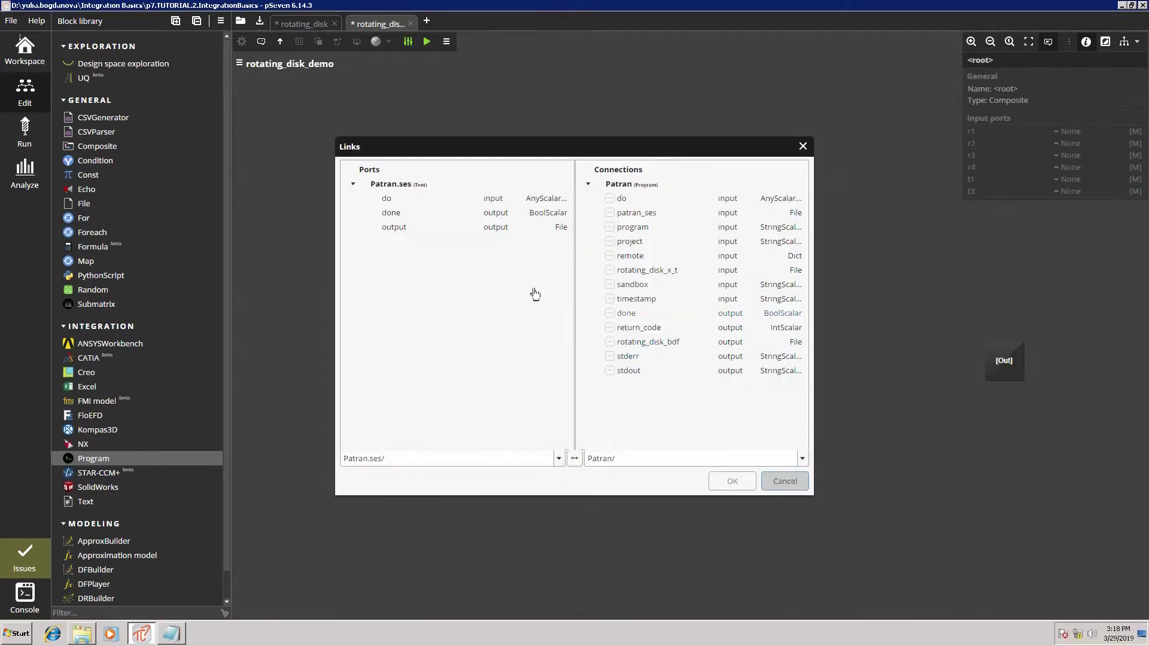
pyautogui.click(411, 229)
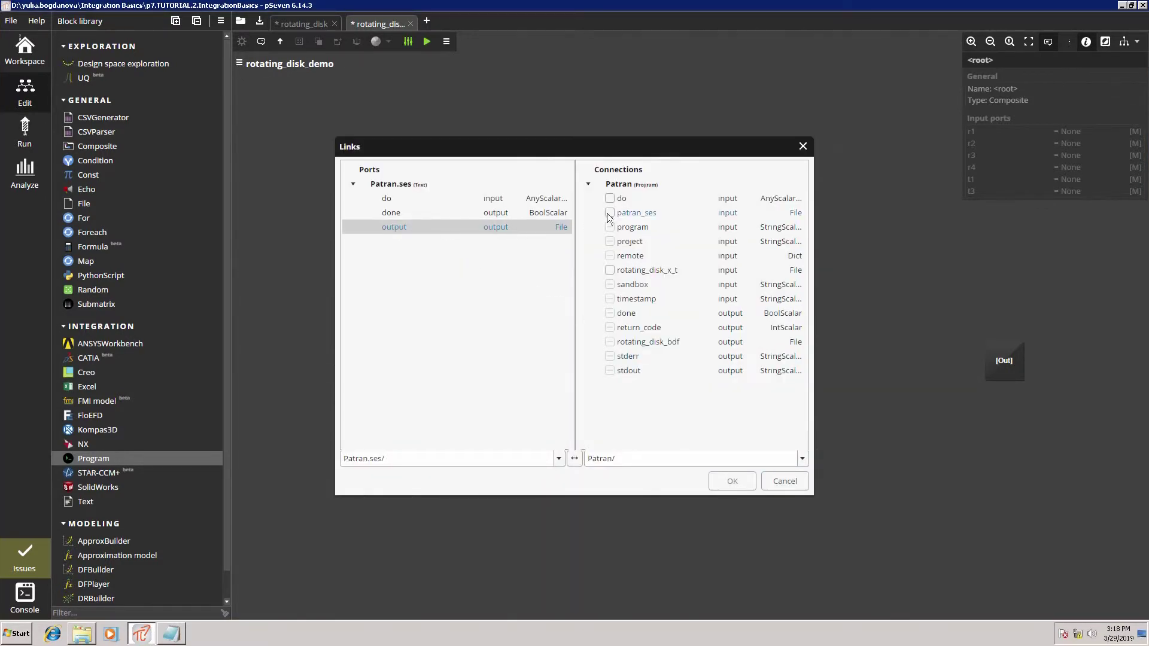
pyautogui.click(720, 482)
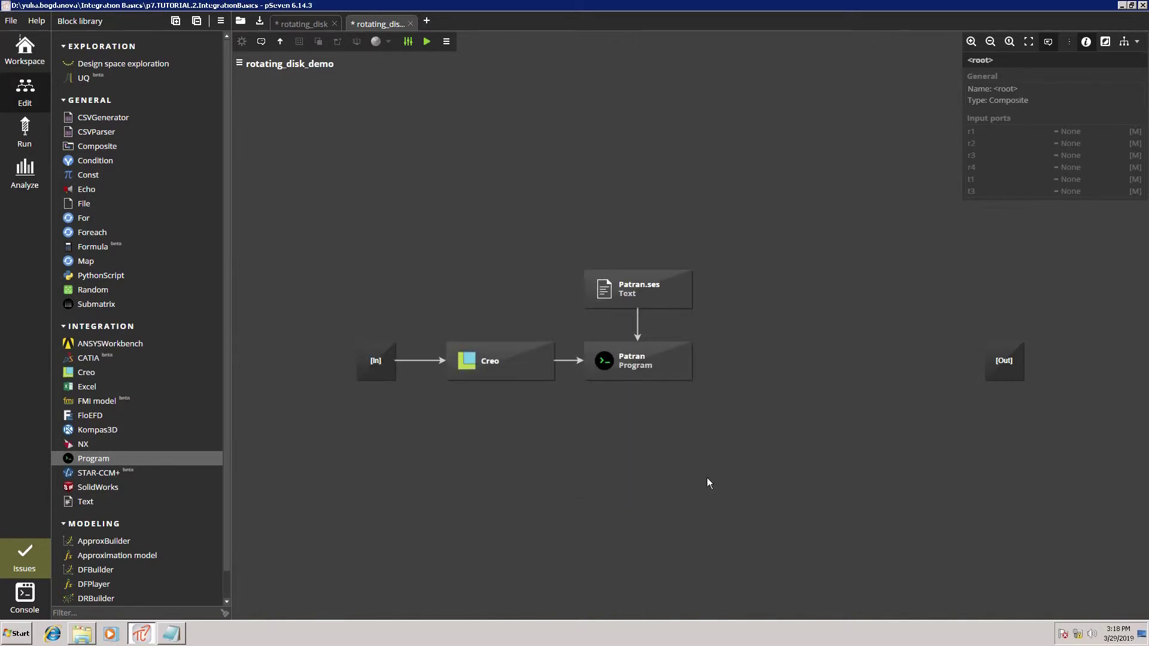
# Drop a Program block named Nastran to the right of Patran and open its settings
pyautogui.moveTo(184, 458); pyautogui.dragTo(571, 441)
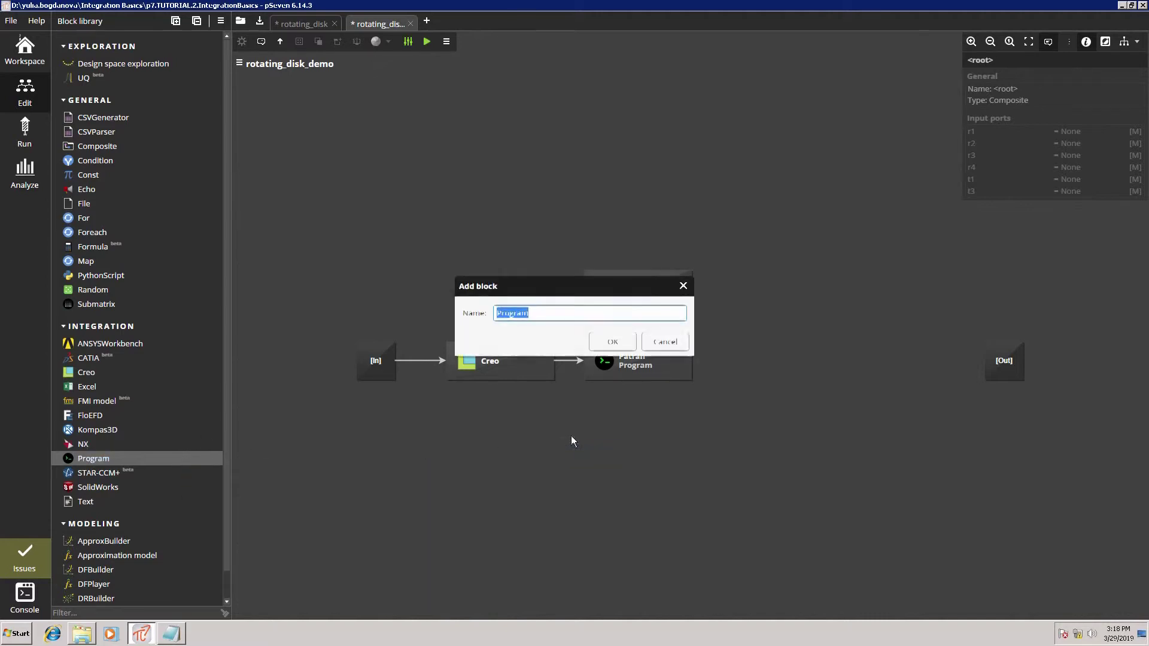
pyautogui.write('Nastran')
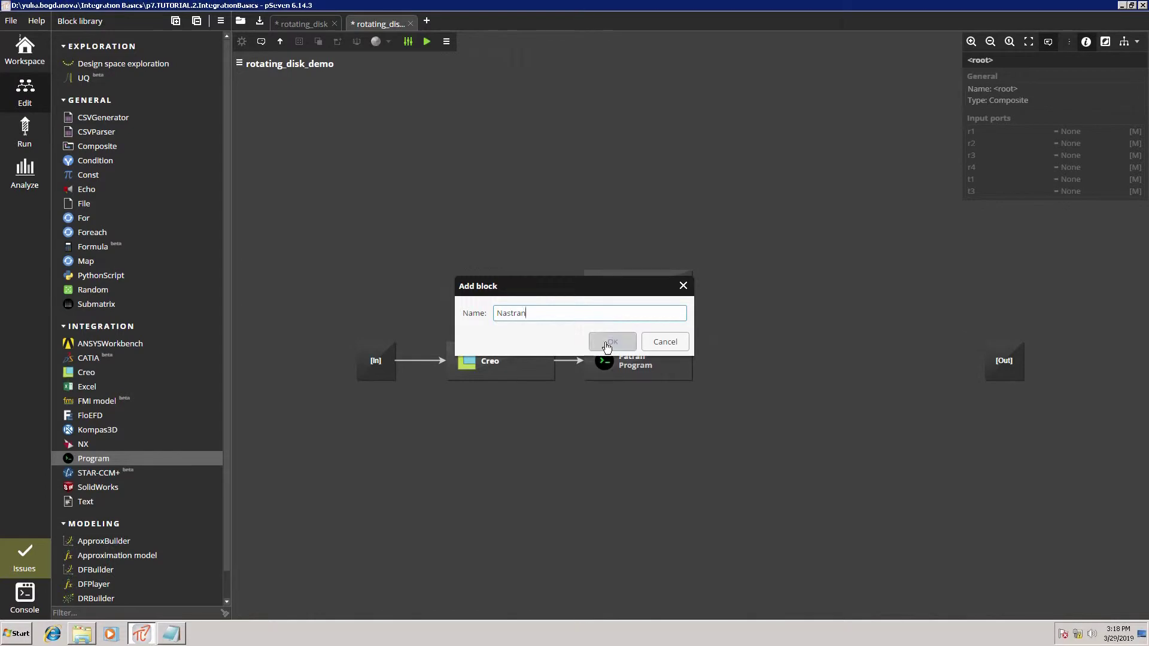
pyautogui.click(609, 343)
pyautogui.click(641, 443)
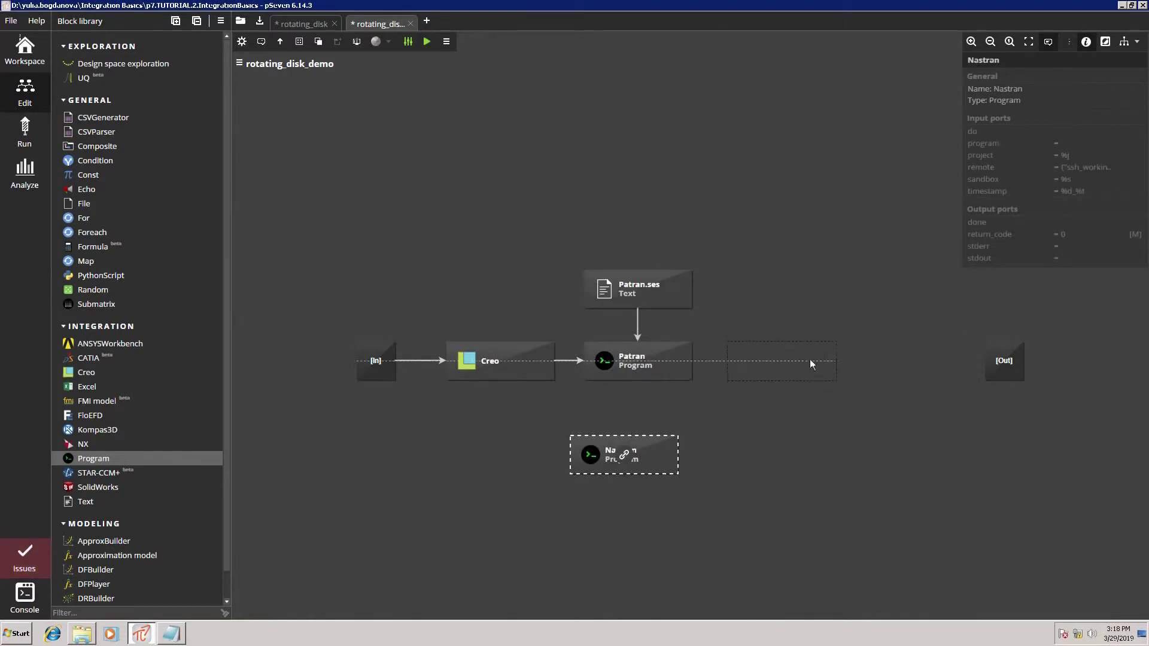
pyautogui.moveTo(809, 366); pyautogui.dragTo(804, 365)
pyautogui.doubleClick(804, 366)
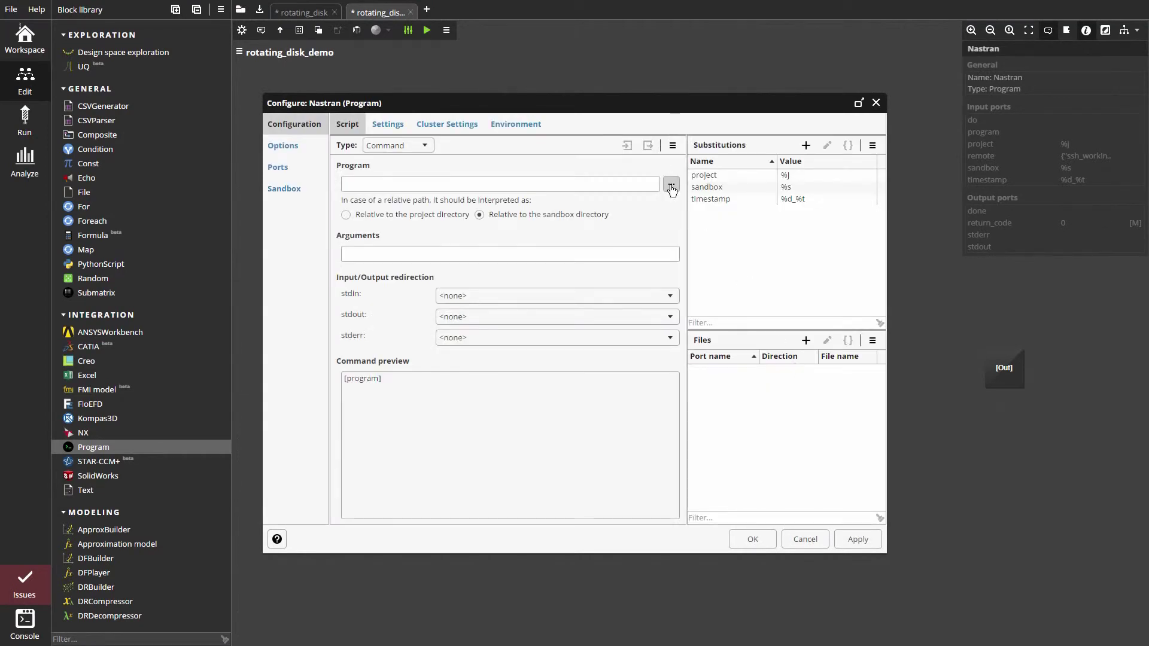
# Set Nastran's program to C:\MSC.Software\MSC_Nastran\20130\bin\nastran.exe
pyautogui.click(671, 186)
pyautogui.click(339, 176)
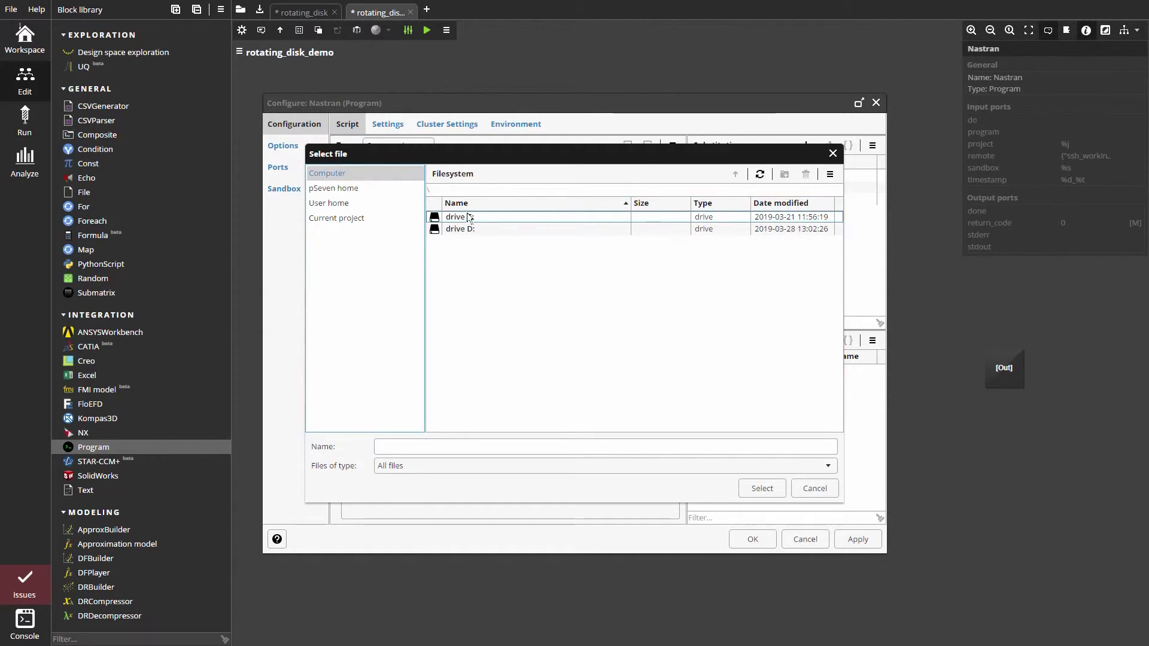
pyautogui.click(471, 219)
pyautogui.doubleClick(471, 219)
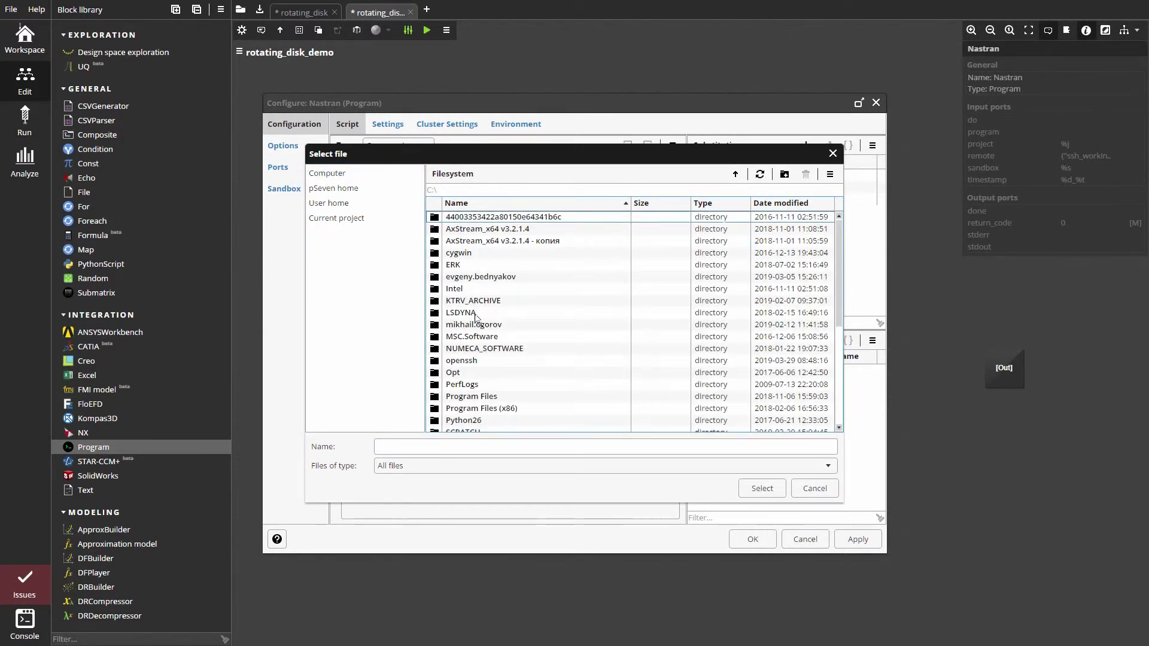
pyautogui.doubleClick(471, 336)
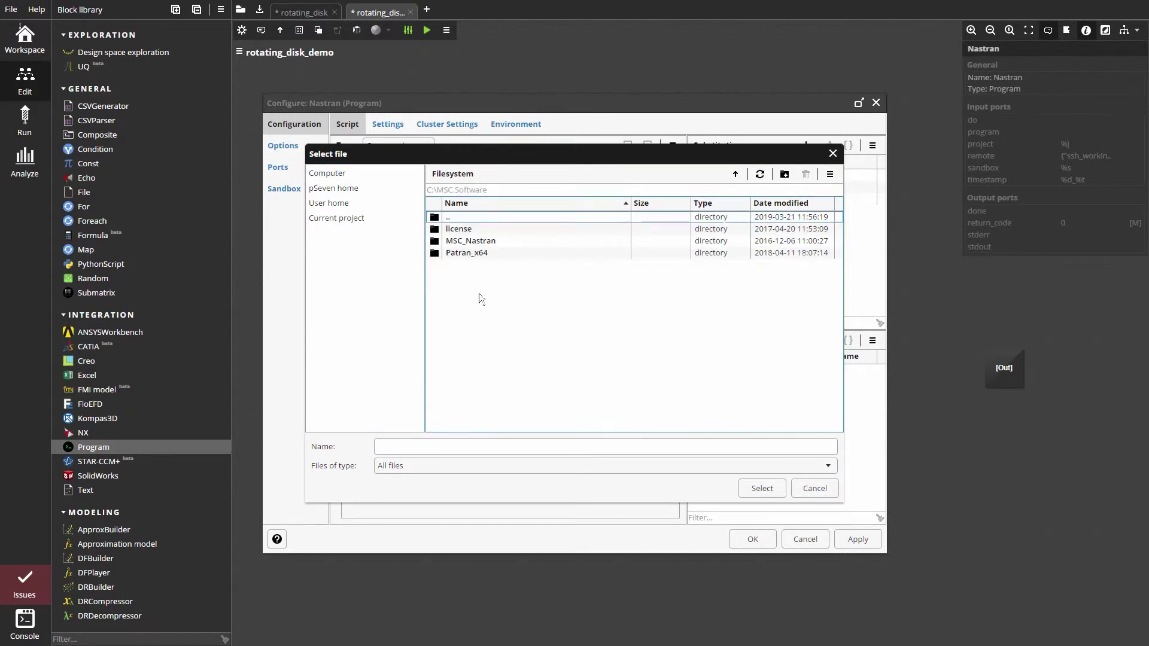
pyautogui.doubleClick(474, 242)
pyautogui.doubleClick(473, 228)
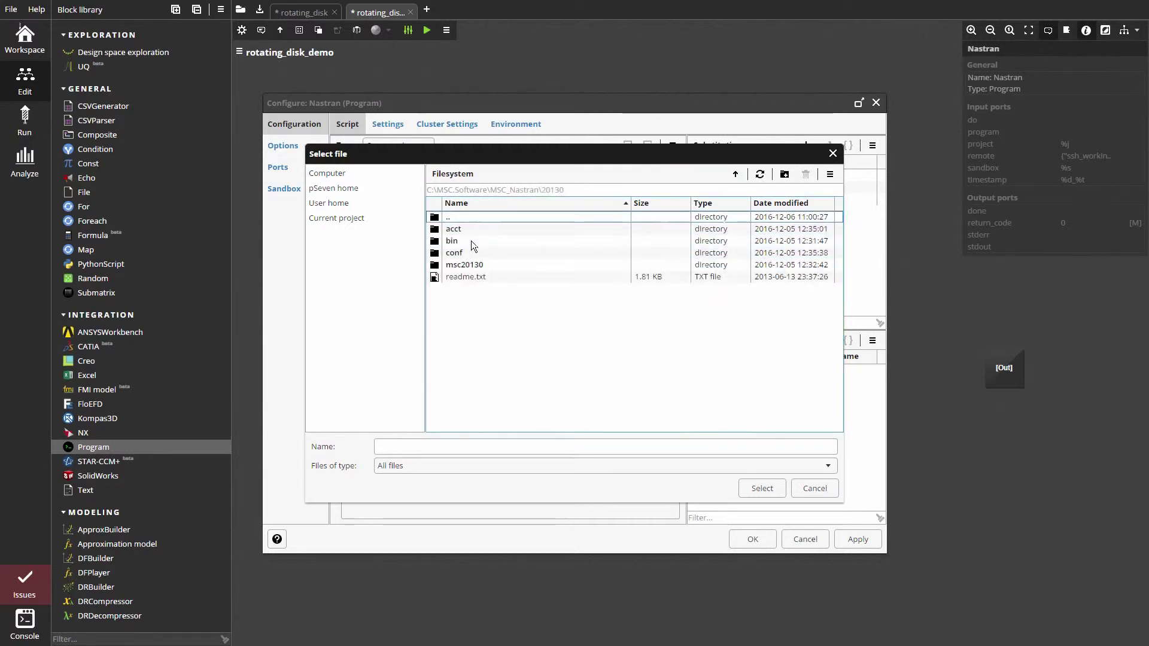
pyautogui.click(472, 241)
pyautogui.doubleClick(472, 242)
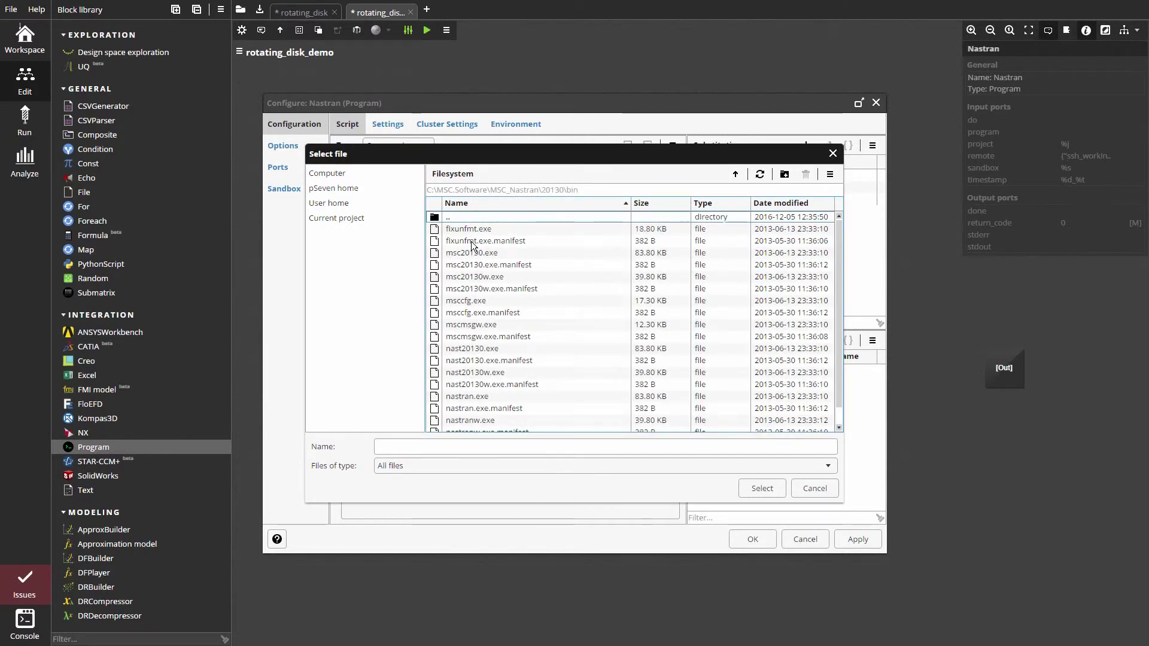
pyautogui.click(495, 396)
pyautogui.click(763, 491)
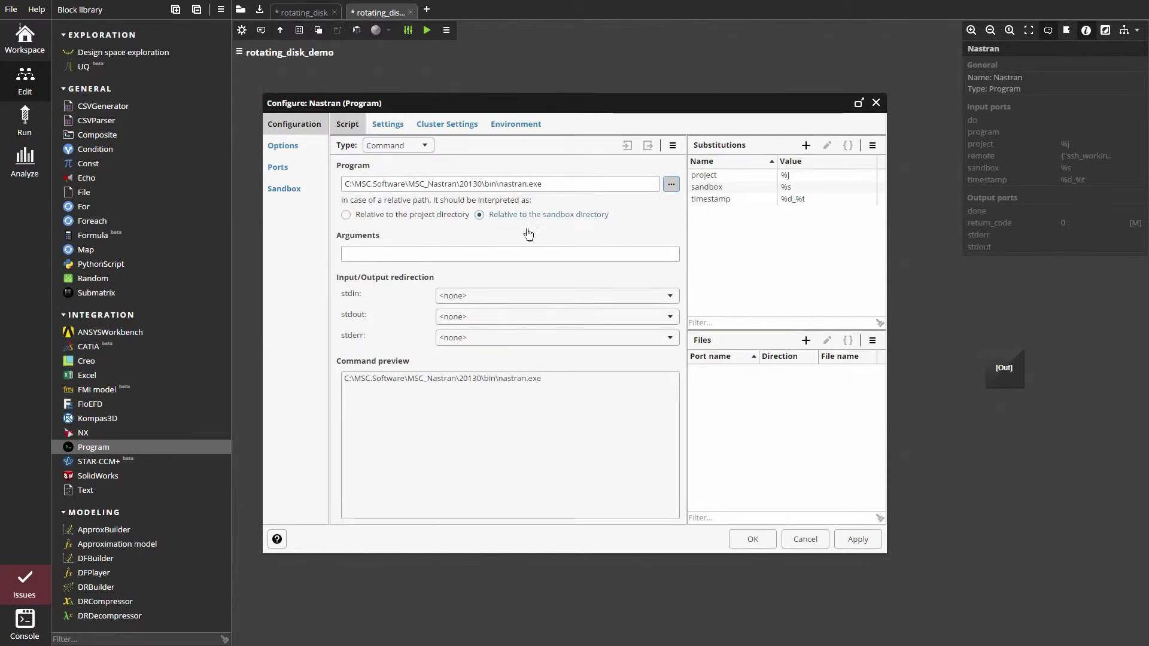
# Give Nastran the argument rotating_disk.bdf and redirect its stderr to <stdout>
pyautogui.click(511, 254)
pyautogui.write('rotating_di')
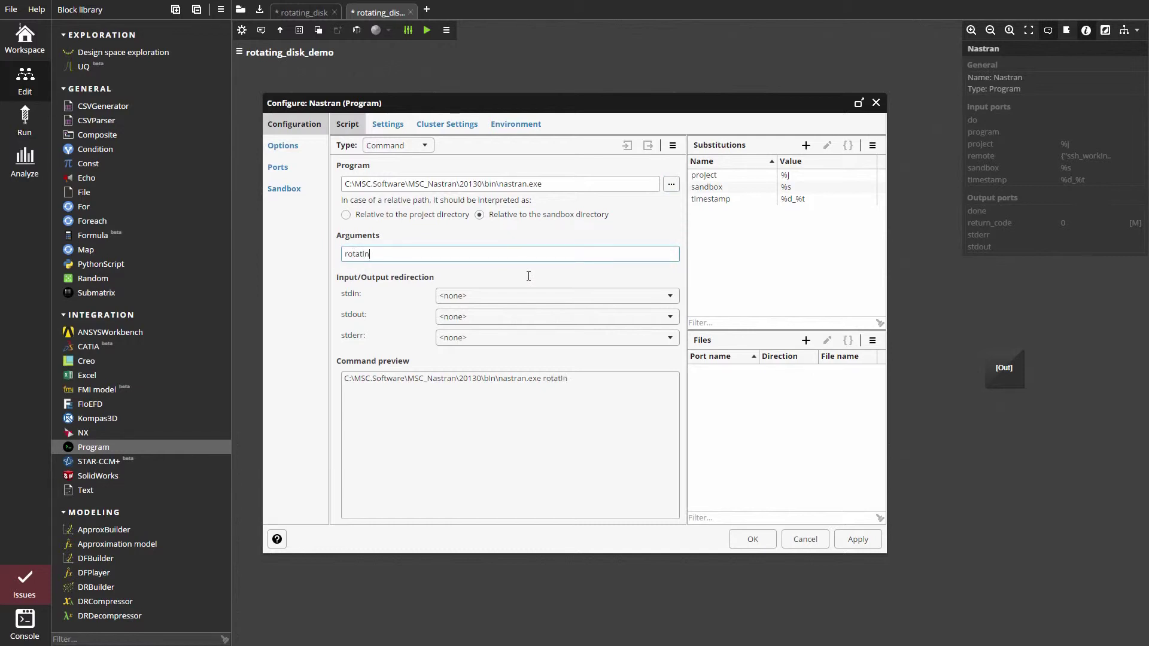
pyautogui.write('sk')
pyautogui.write('.bdf')
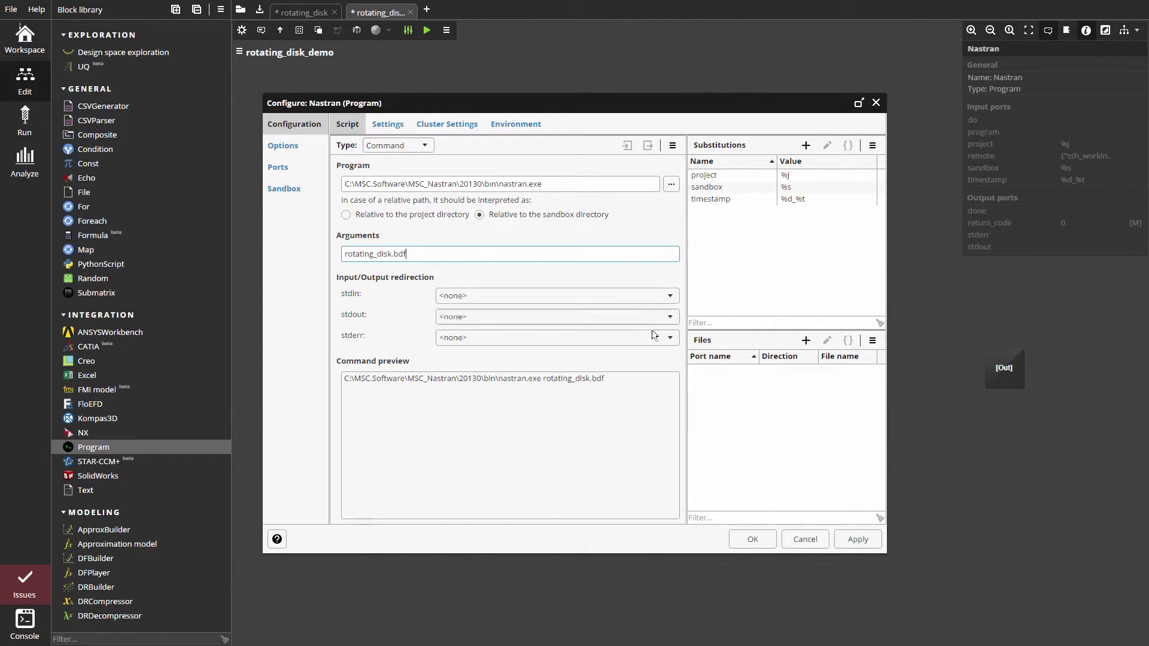
pyautogui.click(669, 338)
pyautogui.click(625, 369)
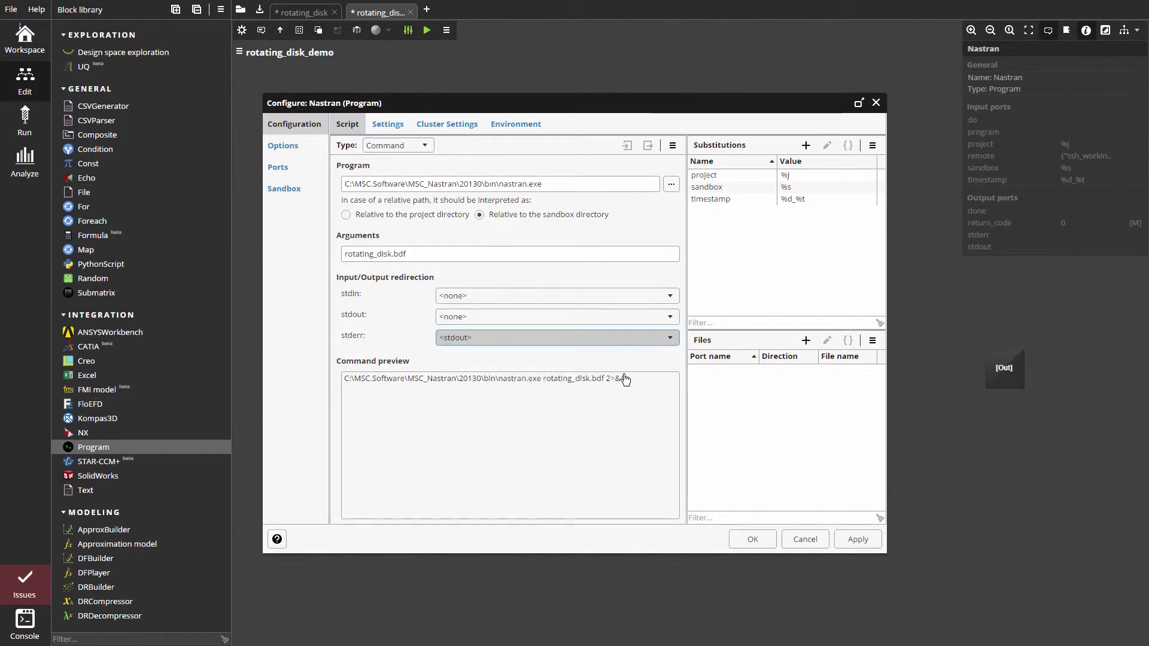
# Add input file port rotating_disk_bdf for the file rotating_disk.bdf
pyautogui.click(806, 341)
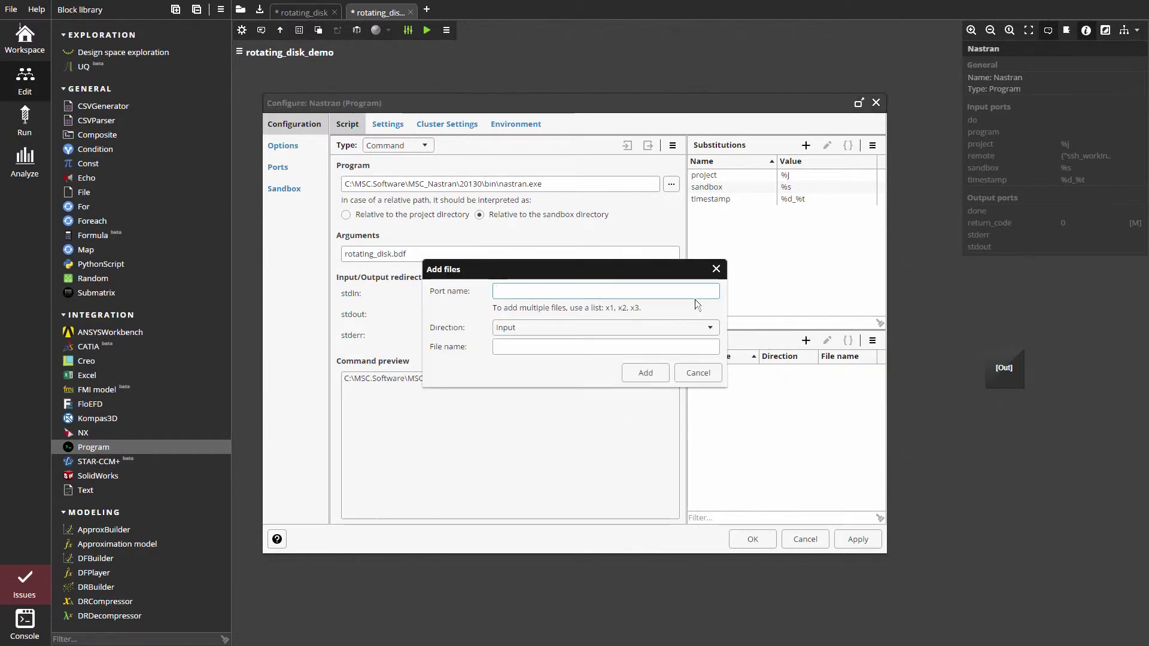
pyautogui.write('rotating_')
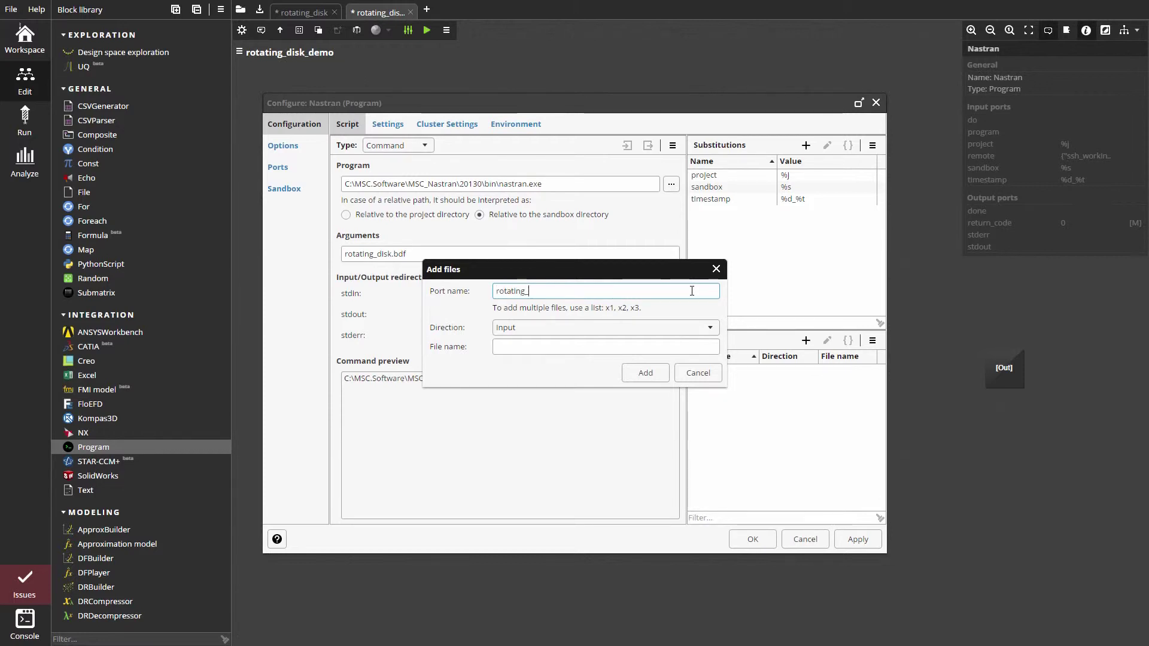
pyautogui.write('disk_bdf')
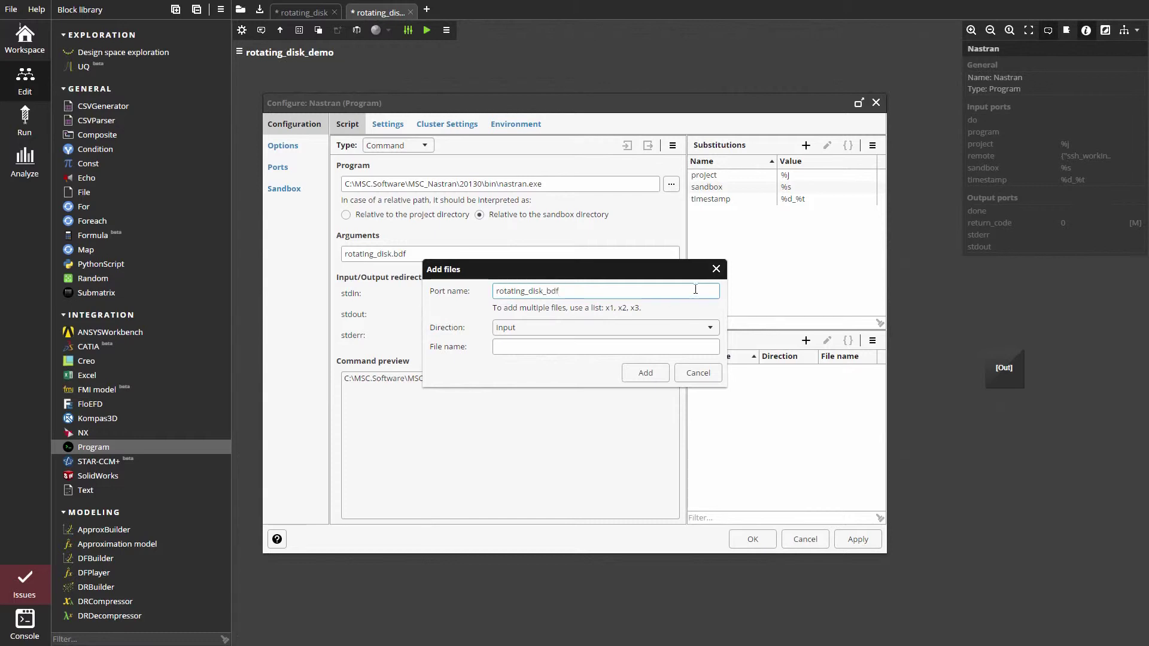
pyautogui.moveTo(561, 291); pyautogui.dragTo(496, 290)
pyautogui.click(551, 345)
pyautogui.hotkey('ctrl', 'v')
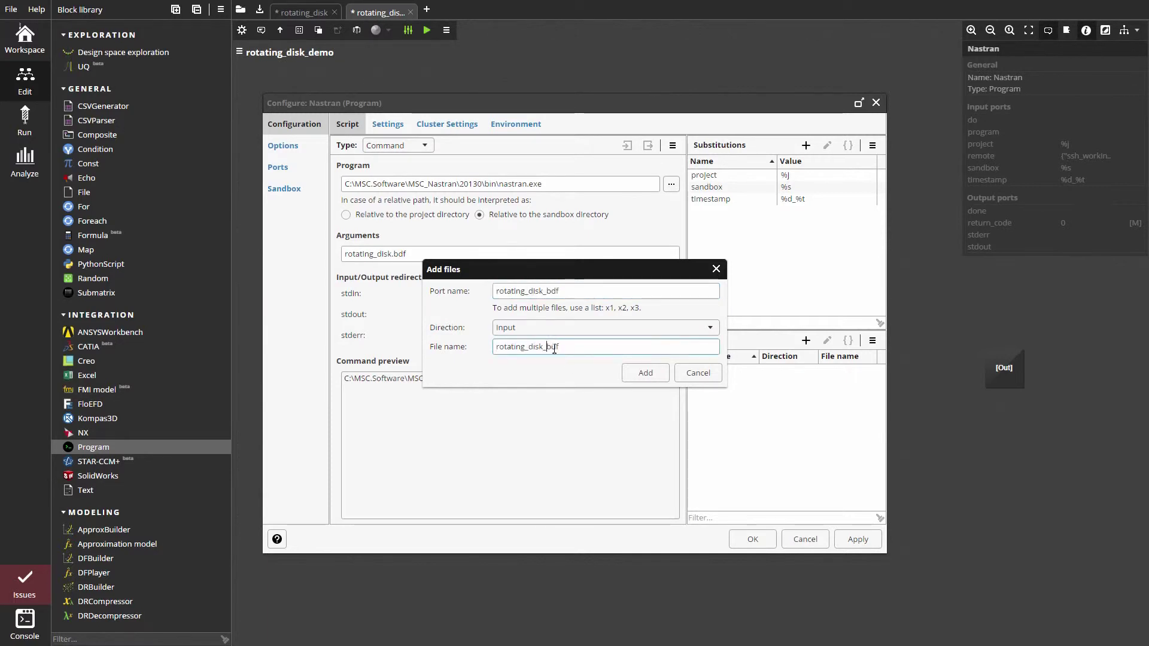
pyautogui.press('Left')
pyautogui.press('Left')
pyautogui.press('Left')
pyautogui.press('BackSpace')
pyautogui.write('.')
pyautogui.click(636, 373)
# Add output file port rotating_disk_f06 for the file rotating_disk.f06
pyautogui.click(806, 341)
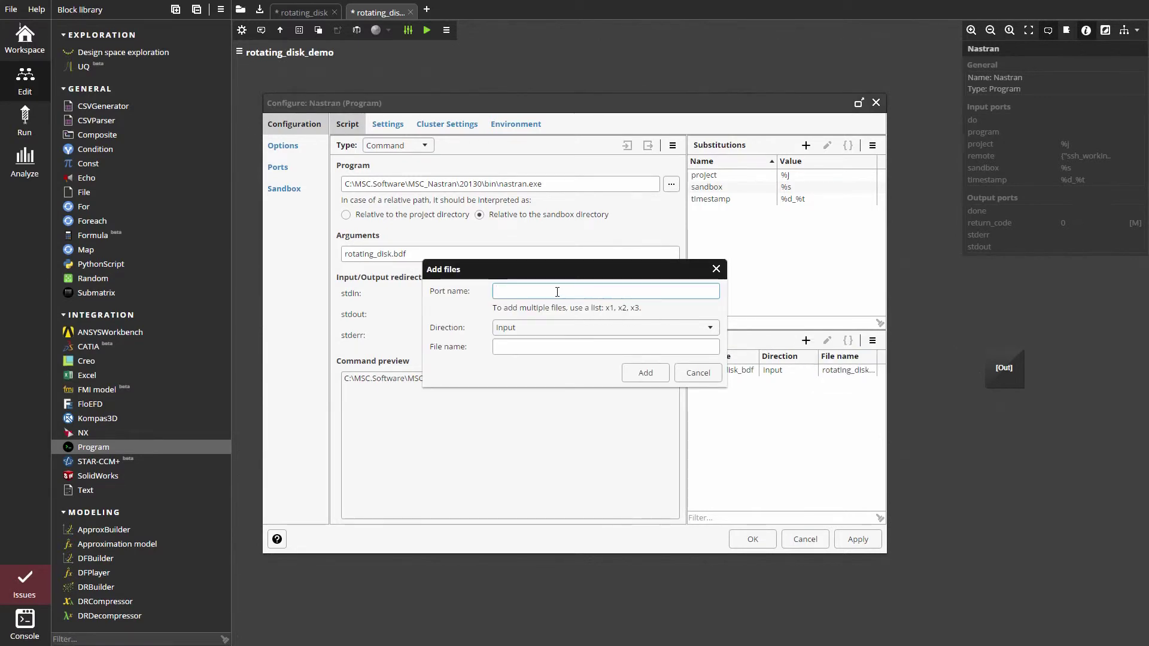
pyautogui.write('rotating_disk_bdf')
pyautogui.press('BackSpace')
pyautogui.press('BackSpace')
pyautogui.press('BackSpace')
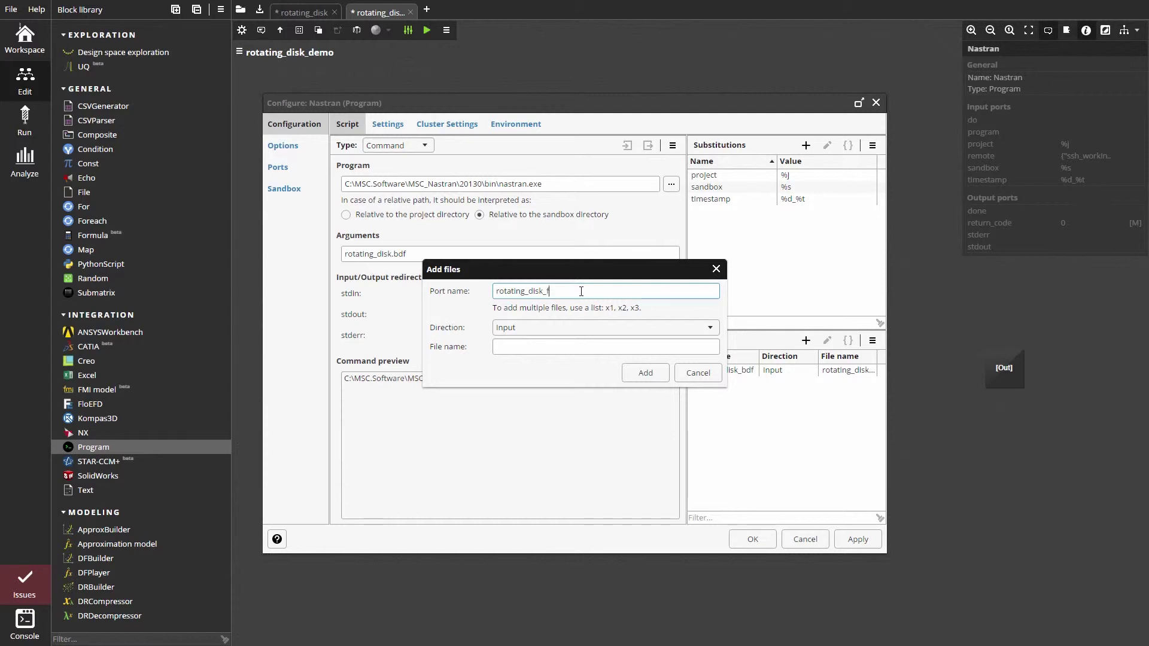
pyautogui.doubleClick(550, 291)
pyautogui.hotkey('ctrl', 'c')
pyautogui.write('06')
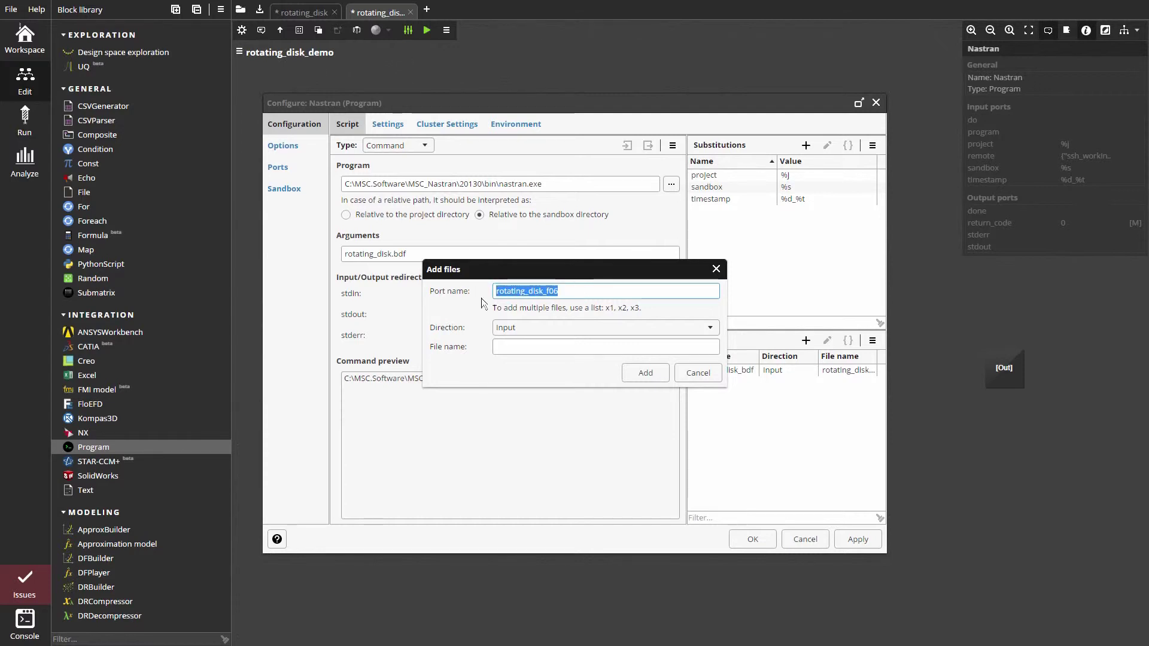
pyautogui.click(533, 346)
pyautogui.hotkey('ctrl', 'v')
pyautogui.click(547, 348)
pyautogui.press('BackSpace')
pyautogui.write('.')
pyautogui.click(546, 329)
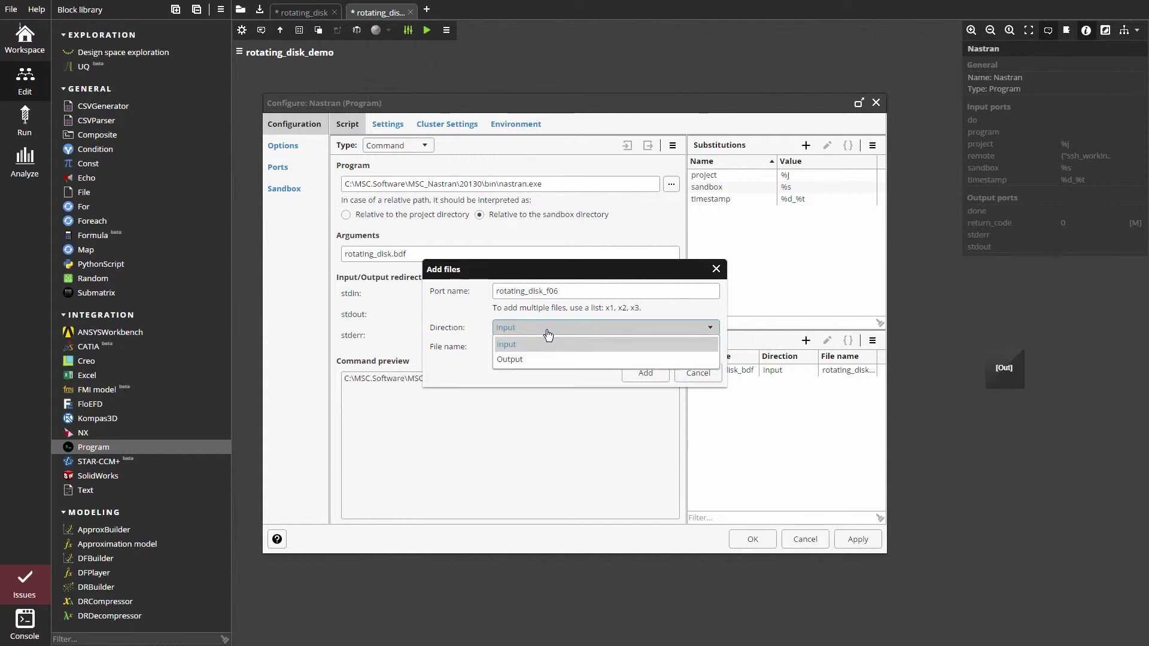
pyautogui.click(546, 360)
pyautogui.click(643, 374)
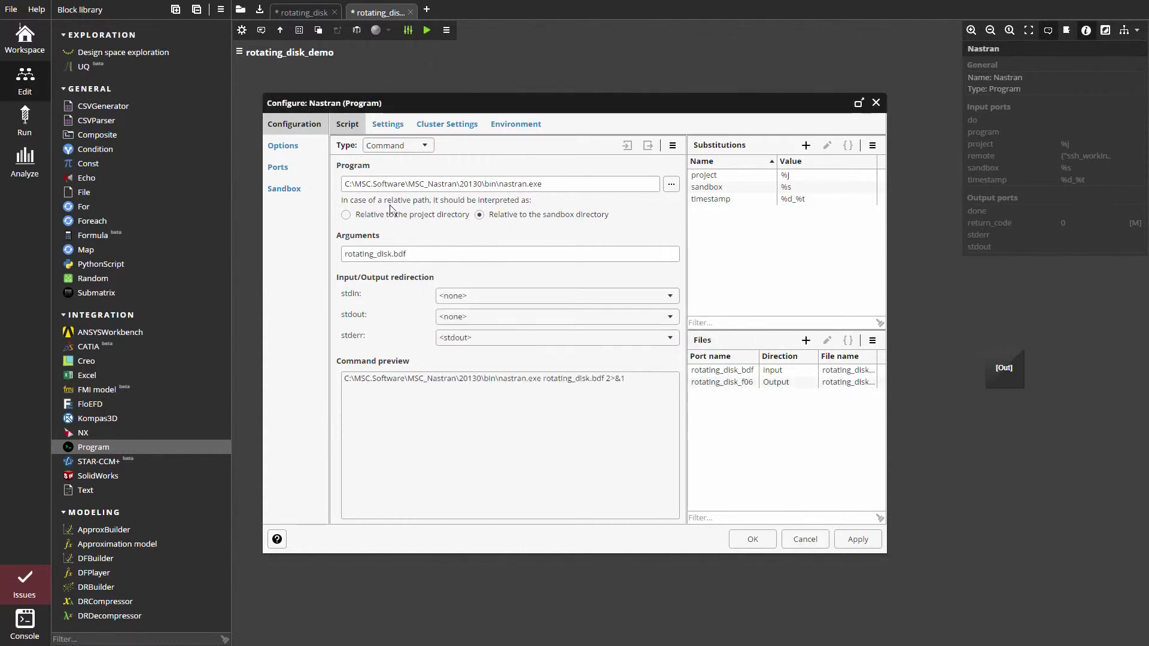
# Check Nastran's port tables for the rotating_disk_bdf input and rotating_disk_f06 output
pyautogui.click(297, 147)
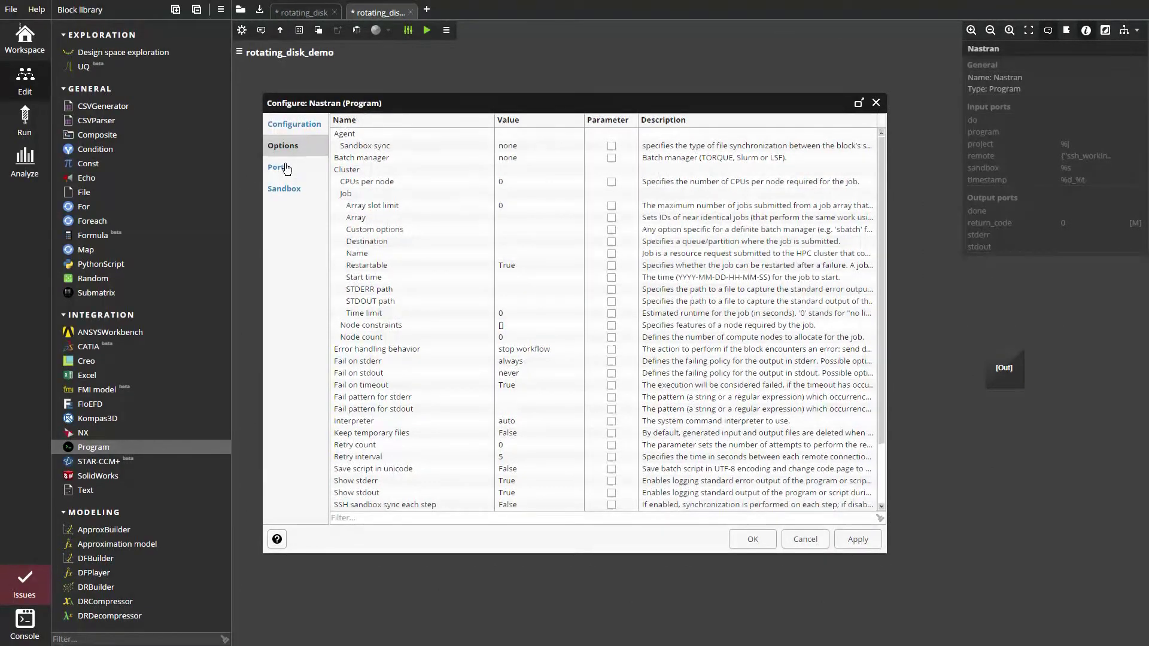
pyautogui.click(280, 167)
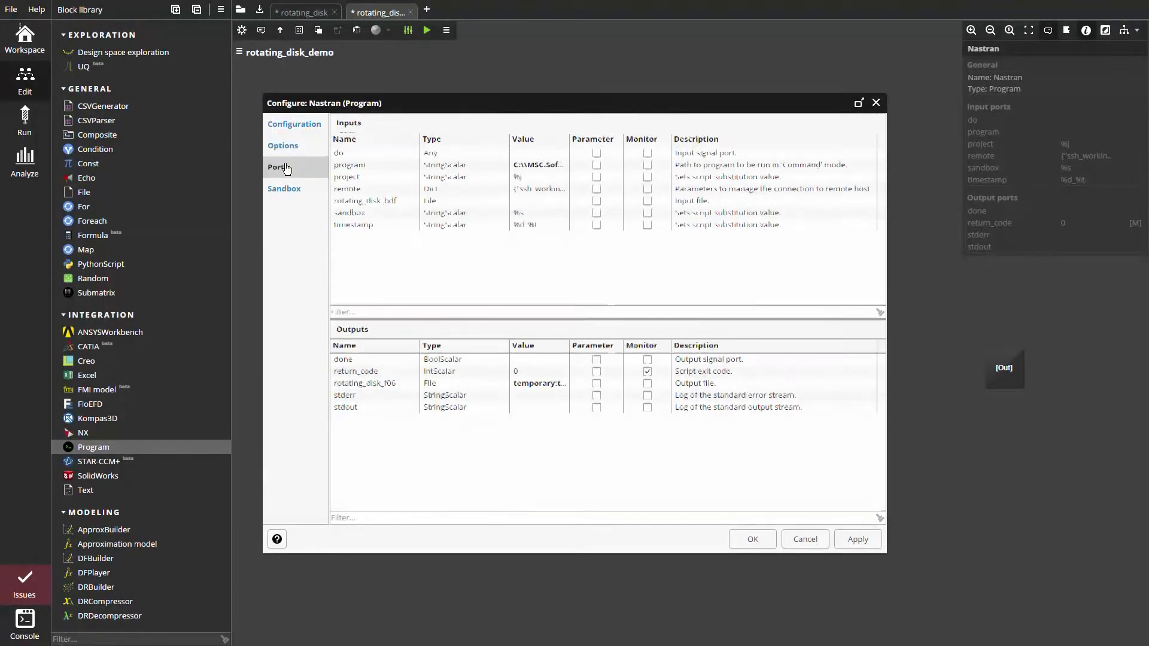
pyautogui.click(404, 205)
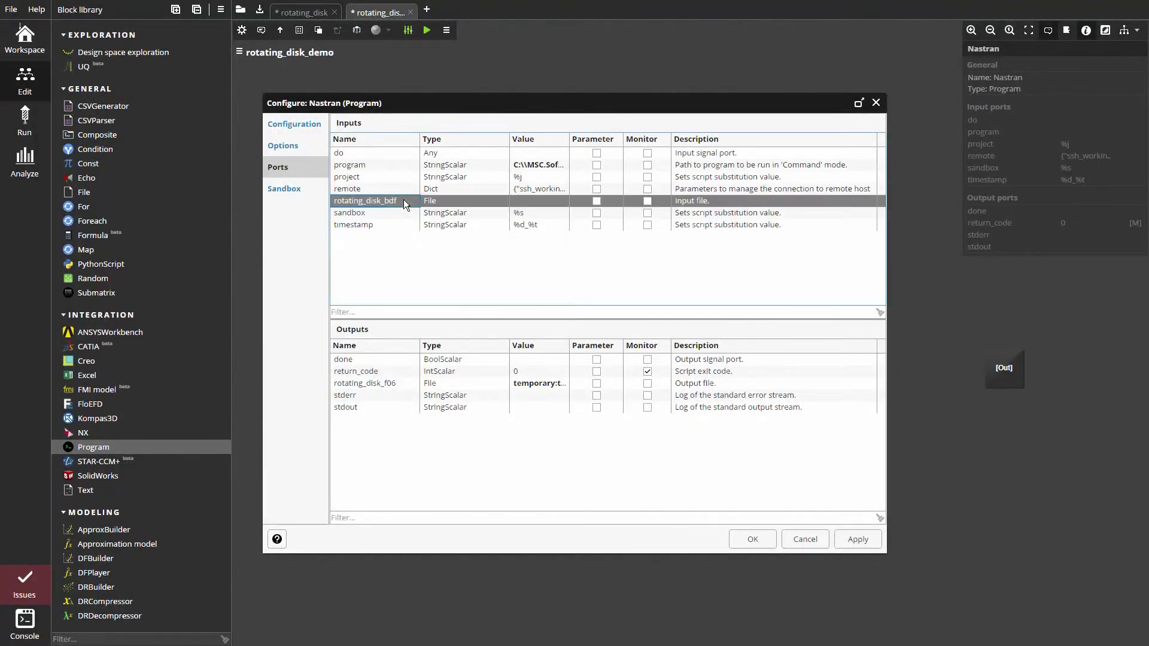
pyautogui.click(404, 383)
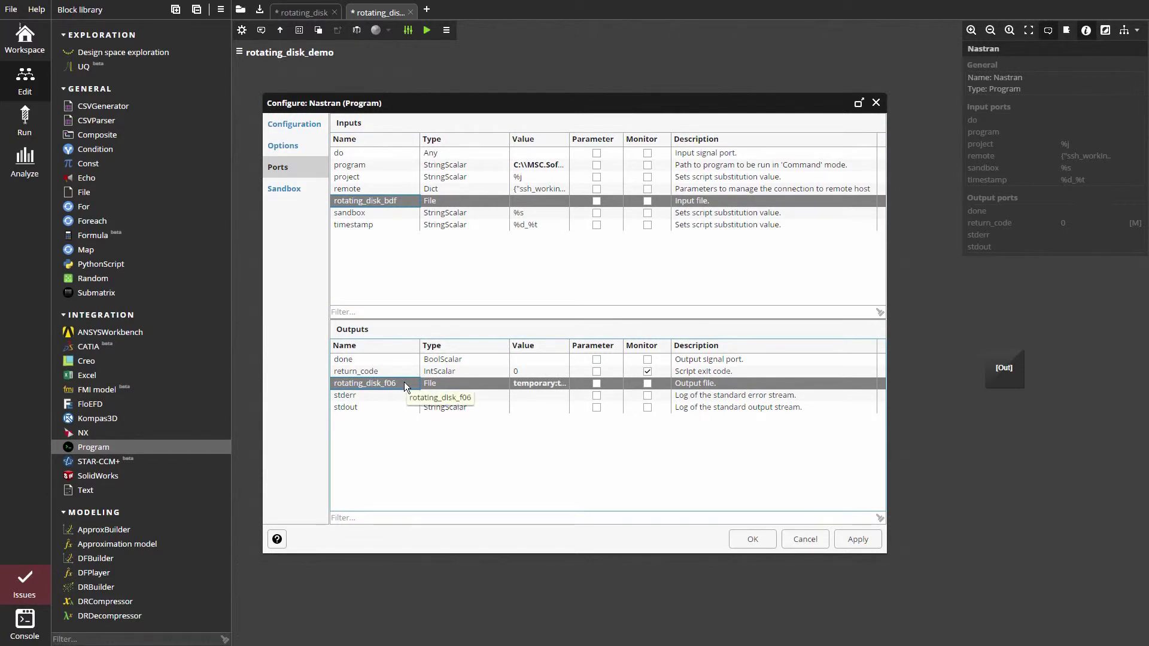
# Set Nastran's sandbox to .\sandbox with clearing Never, and confirm the settings
pyautogui.click(284, 190)
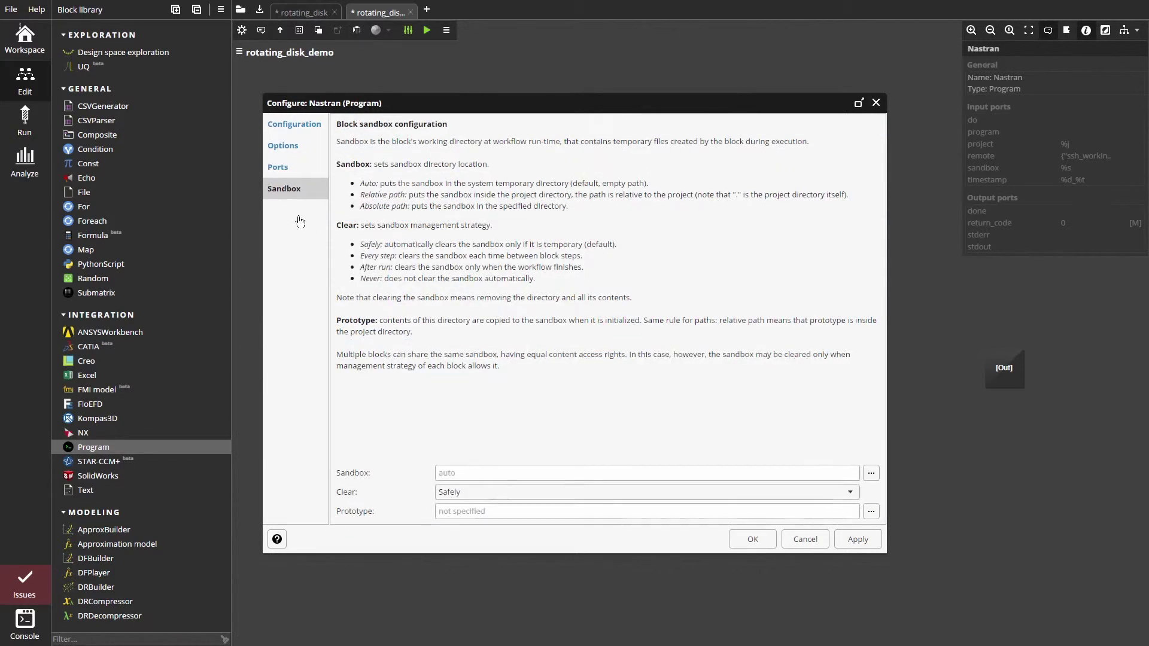
pyautogui.click(483, 470)
pyautogui.write('.\\sandbox')
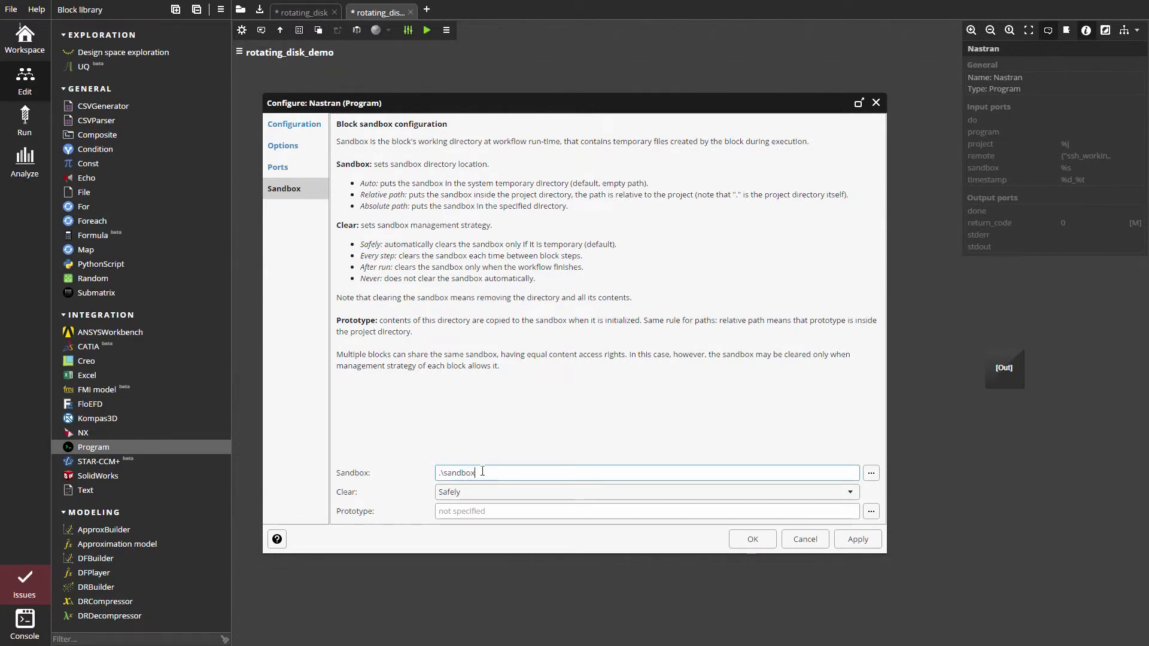
pyautogui.click(506, 493)
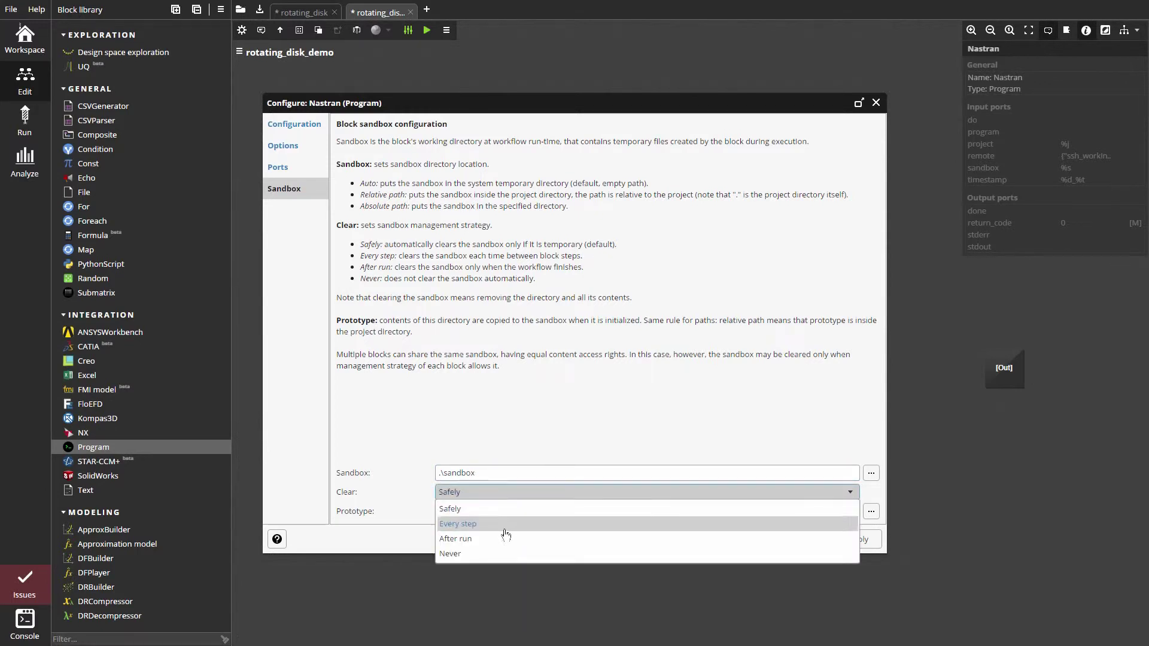
pyautogui.click(503, 554)
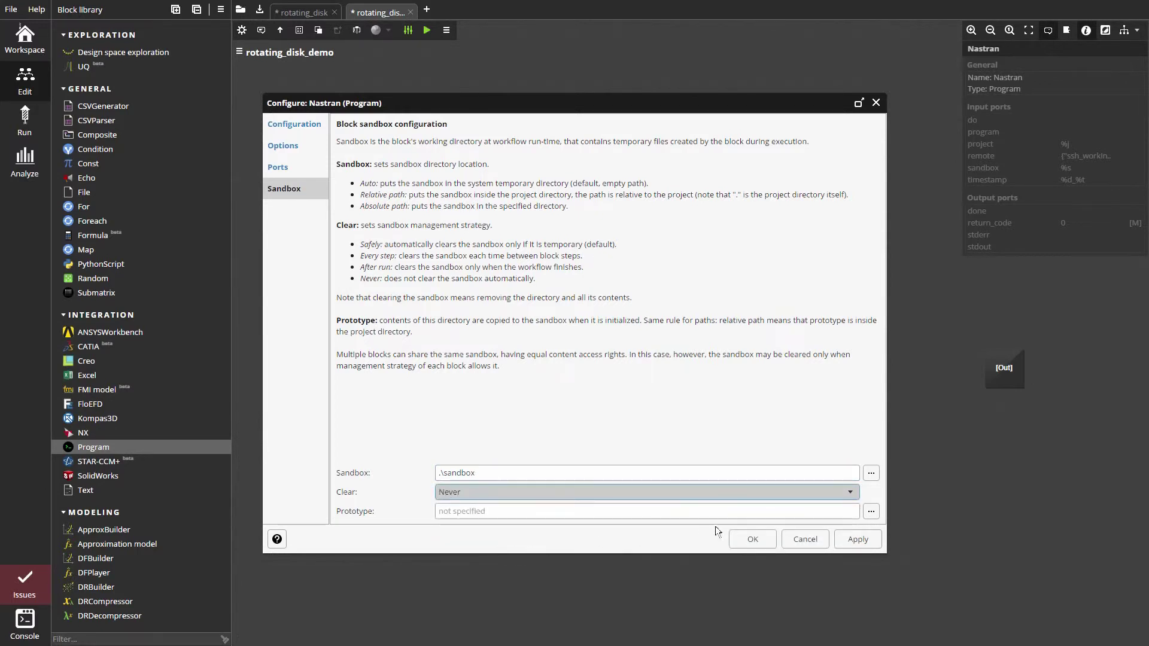
pyautogui.click(754, 544)
pyautogui.click(754, 543)
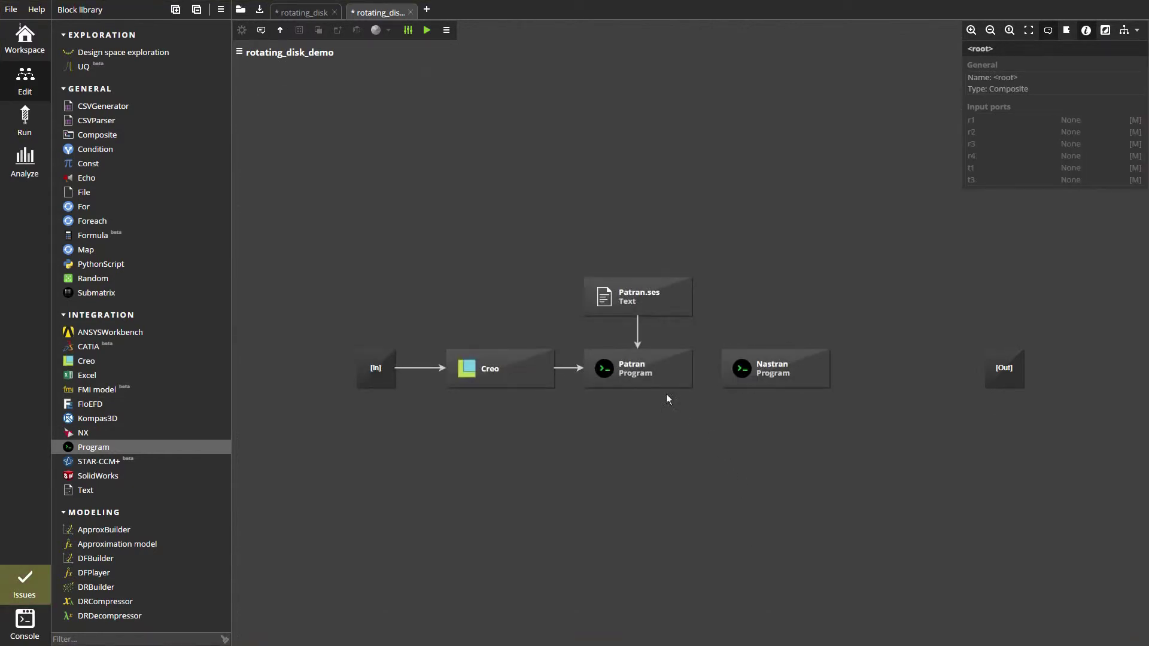
# Link Patran's rotating_disk_bdf output to Nastran's rotating_disk_bdf input
pyautogui.moveTo(637, 370); pyautogui.dragTo(747, 373)
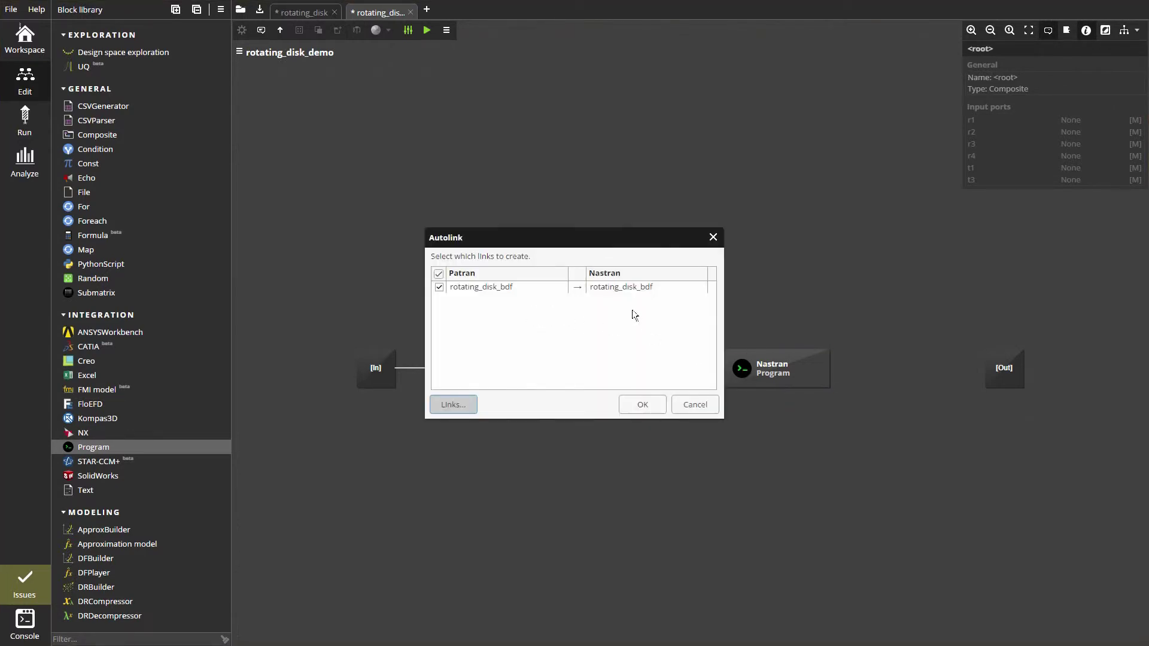
pyautogui.click(651, 405)
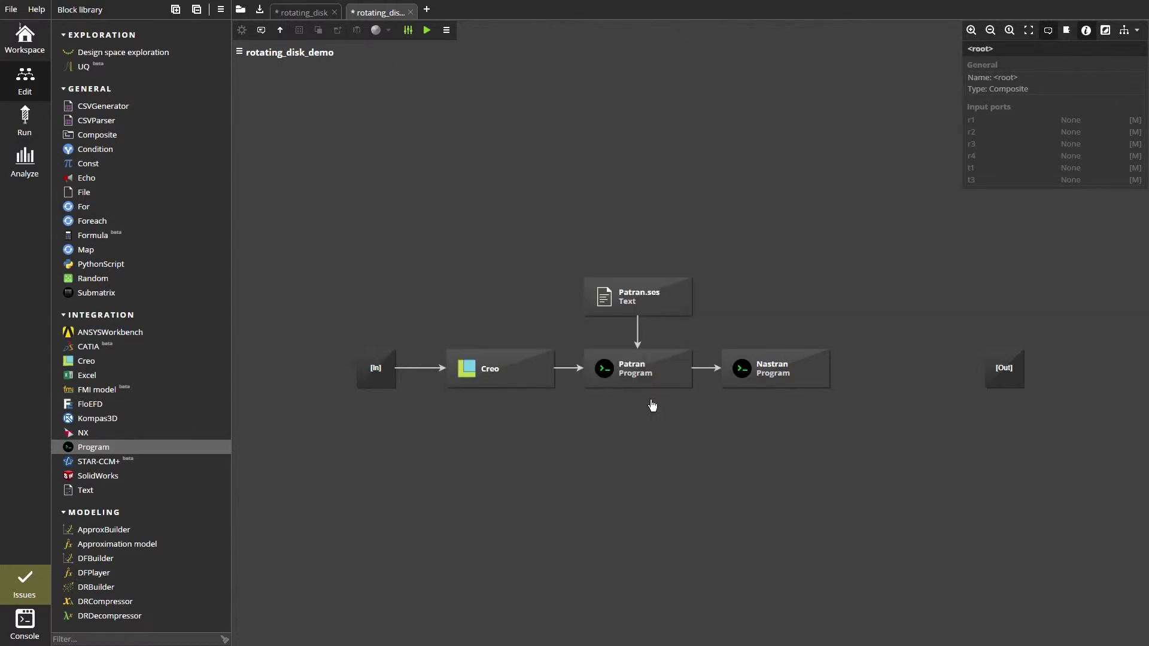
# Add a Text block named ParseResult between Nastran and Out, and open its configuration
pyautogui.click(125, 490)
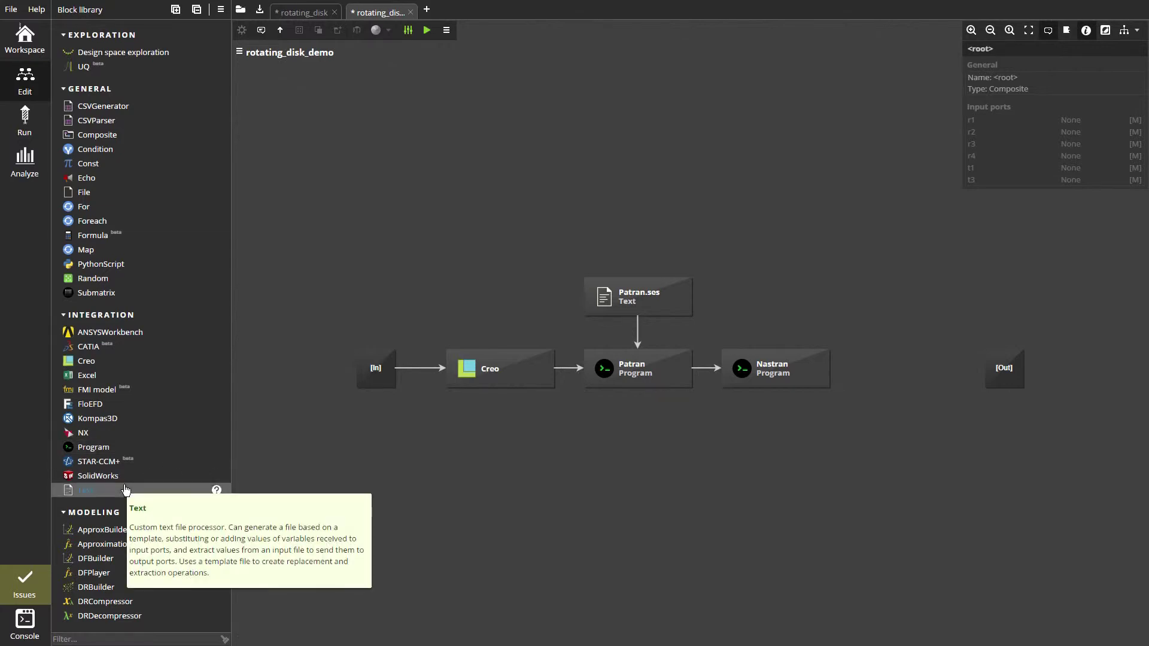
pyautogui.moveTo(126, 490); pyautogui.dragTo(891, 369)
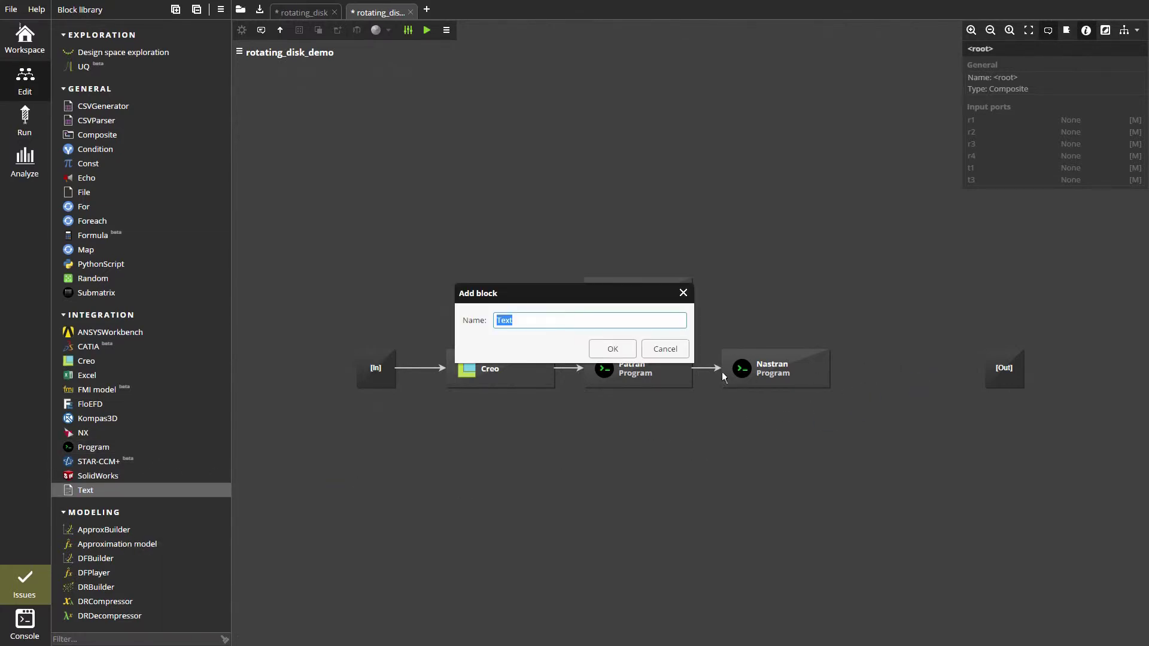
pyautogui.write('ParseRes')
pyautogui.write('ult')
pyautogui.click(628, 356)
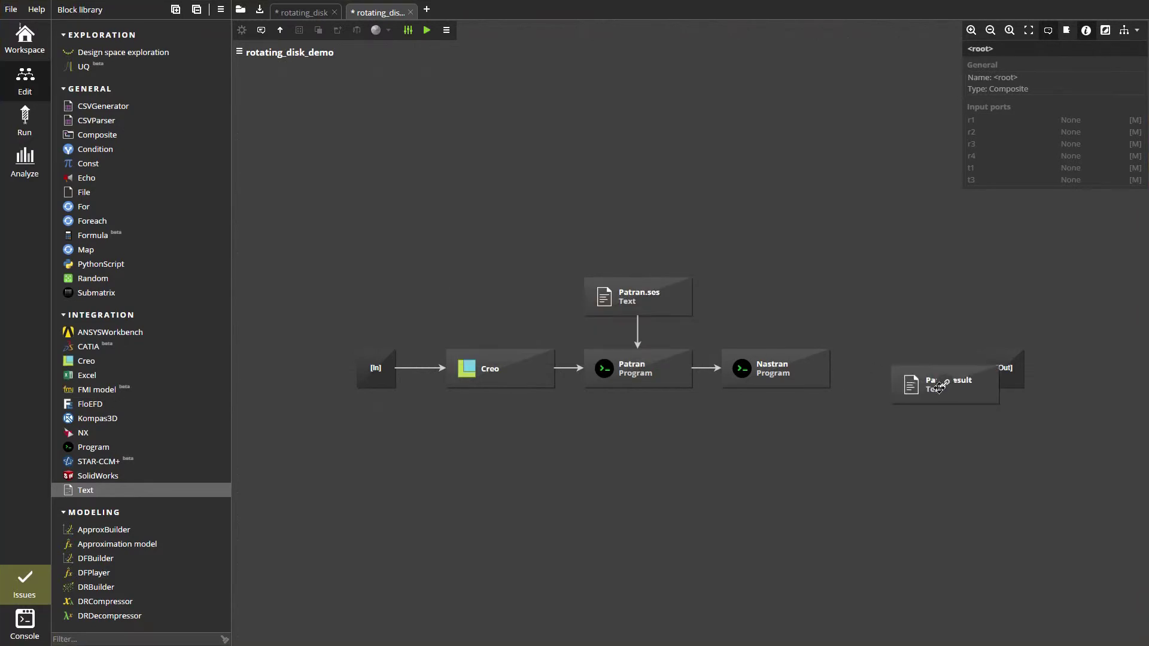
pyautogui.moveTo(1054, 386); pyautogui.dragTo(1091, 384)
pyautogui.click(954, 384)
pyautogui.moveTo(963, 382); pyautogui.dragTo(965, 382)
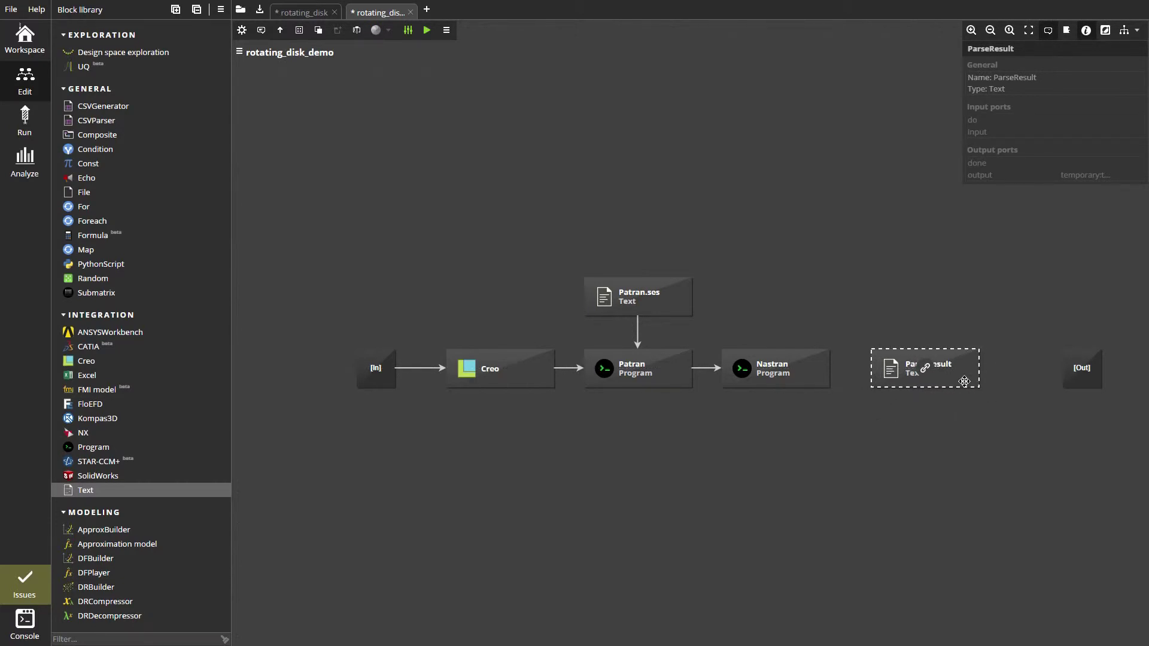
pyautogui.doubleClick(963, 382)
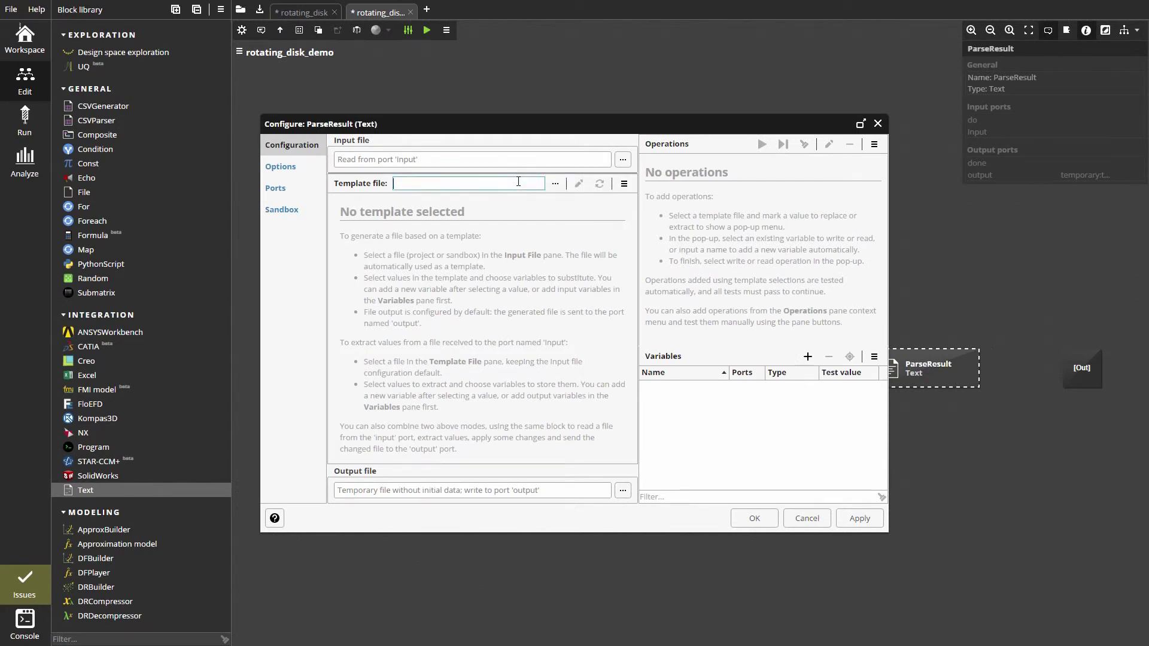
# Set ParseResult's template file to rotating_disk.f06 from D:\user\Integration Basics project templates folder
pyautogui.click(556, 186)
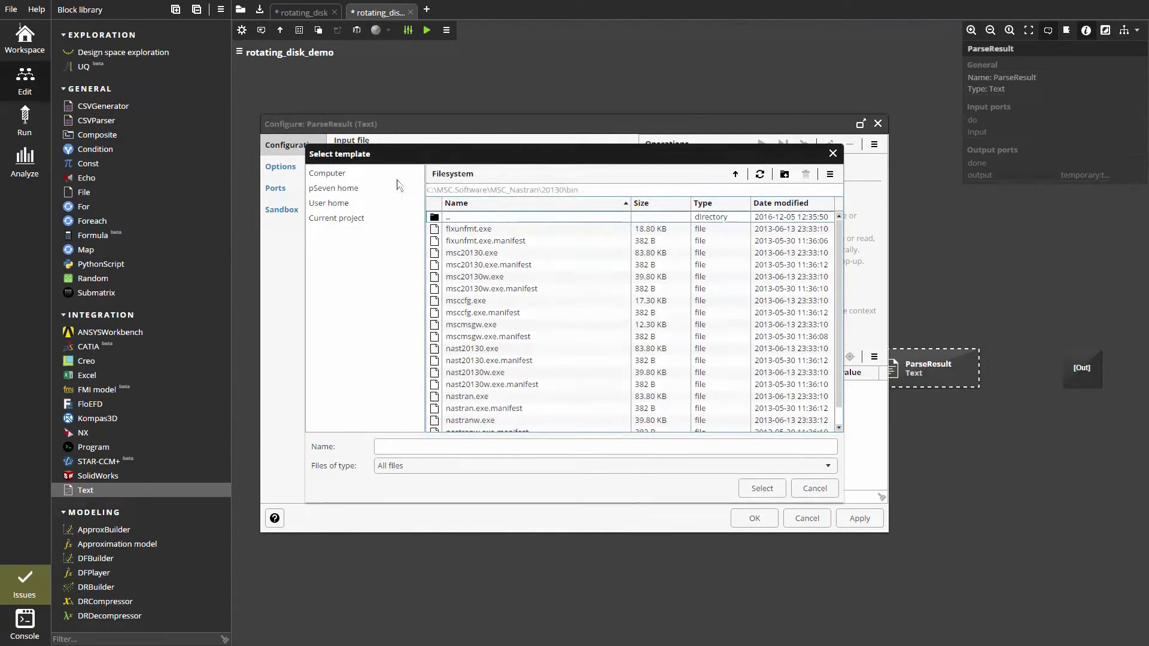
pyautogui.click(337, 175)
pyautogui.doubleClick(456, 232)
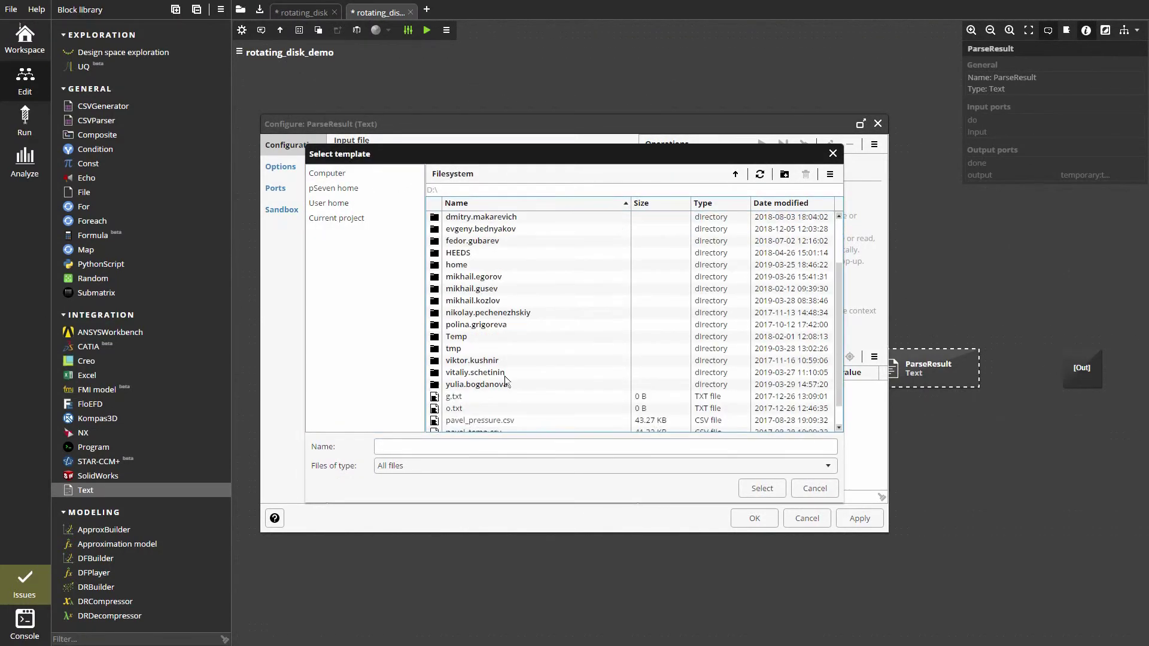
pyautogui.scroll(-1, 502, 373)
pyautogui.doubleClick(493, 362)
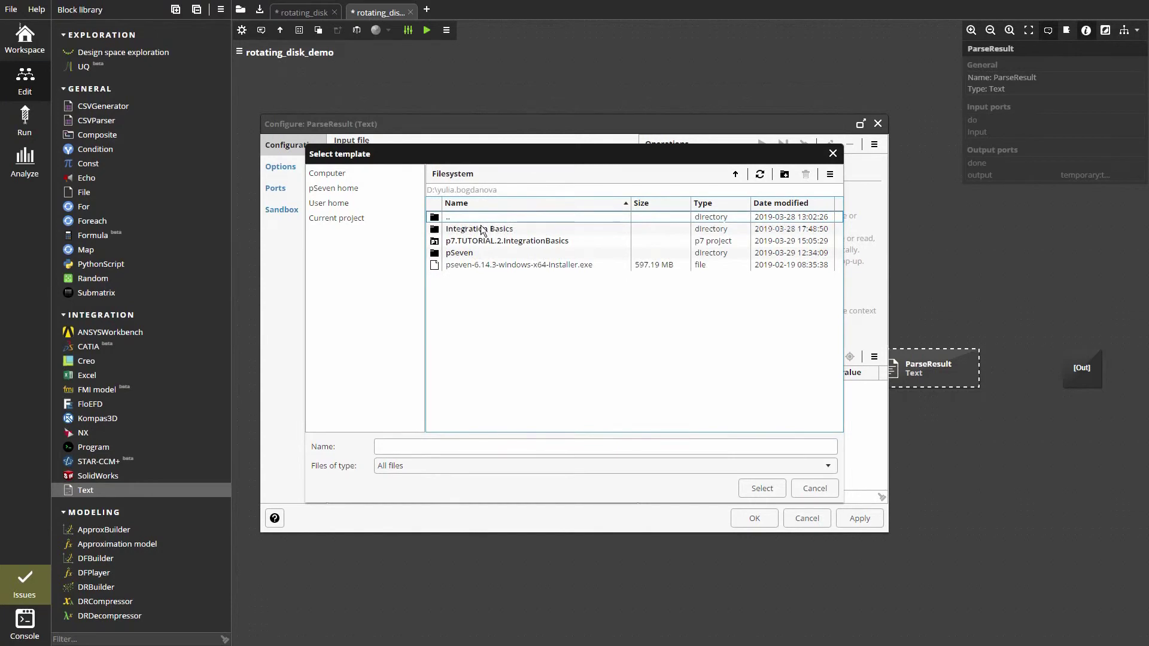
pyautogui.doubleClick(484, 230)
pyautogui.doubleClick(488, 231)
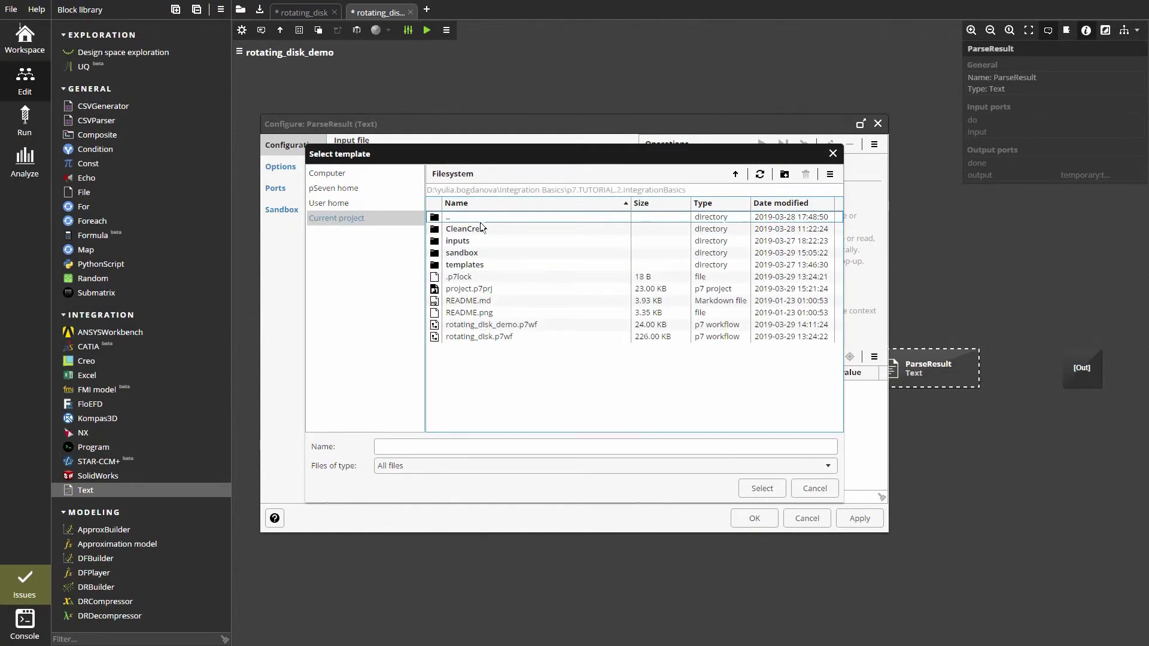
pyautogui.click(468, 267)
pyautogui.doubleClick(468, 266)
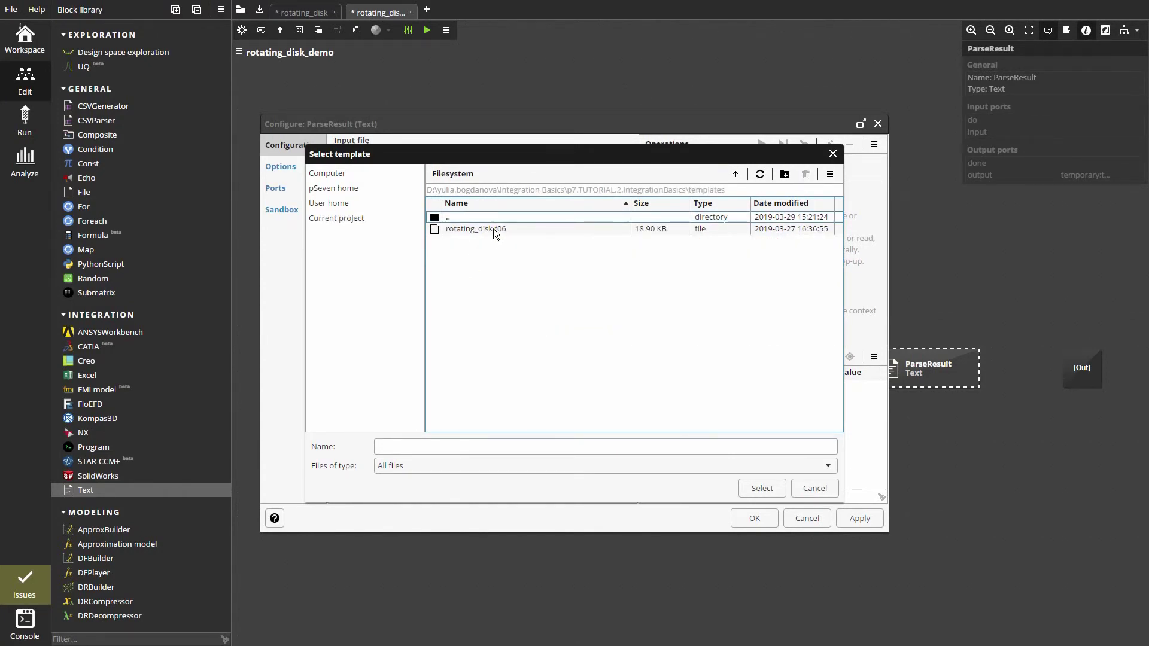
pyautogui.click(477, 230)
pyautogui.click(742, 484)
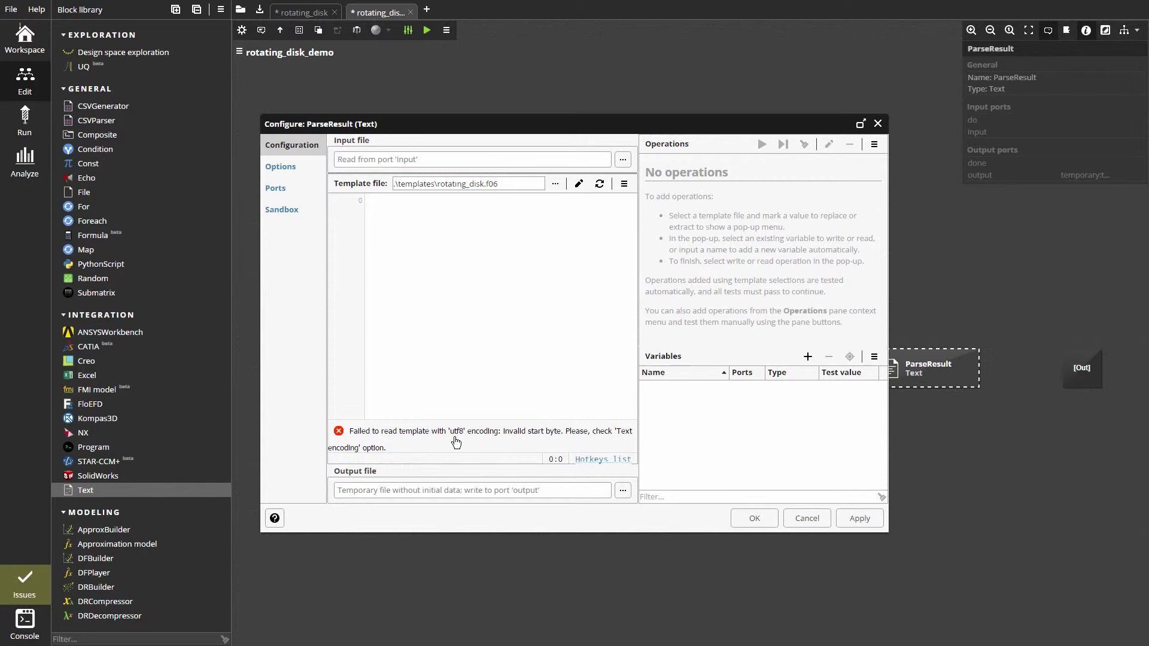
# Set ParseResult's text encoding option to Latin1 and return to Configuration
pyautogui.click(292, 168)
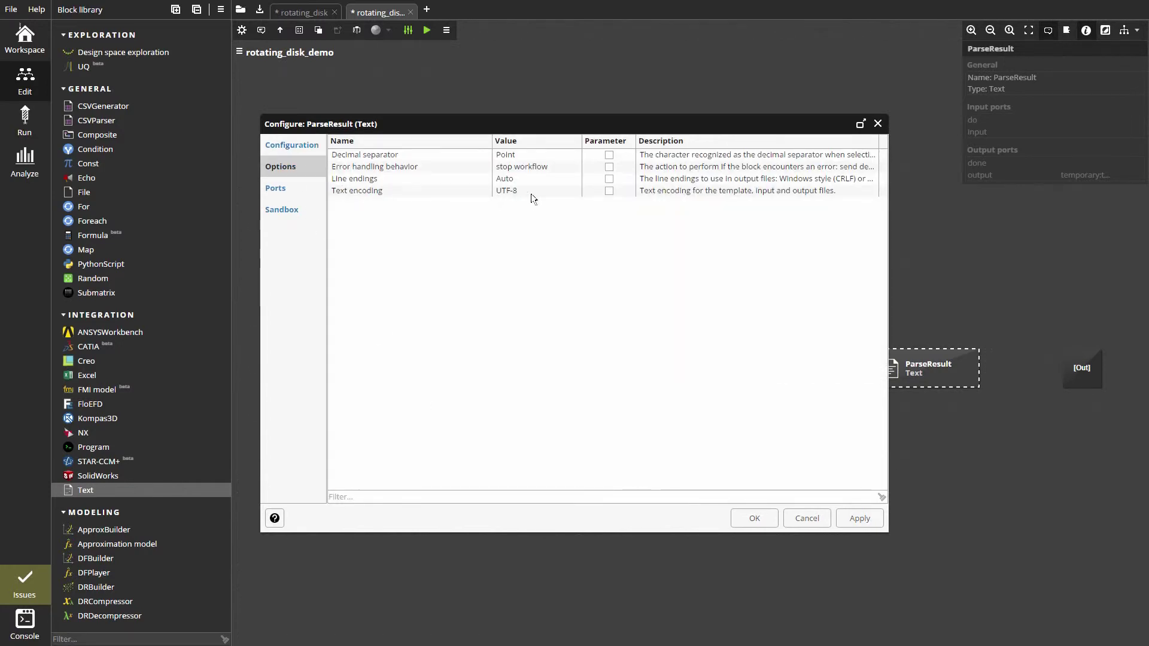
pyautogui.click(575, 194)
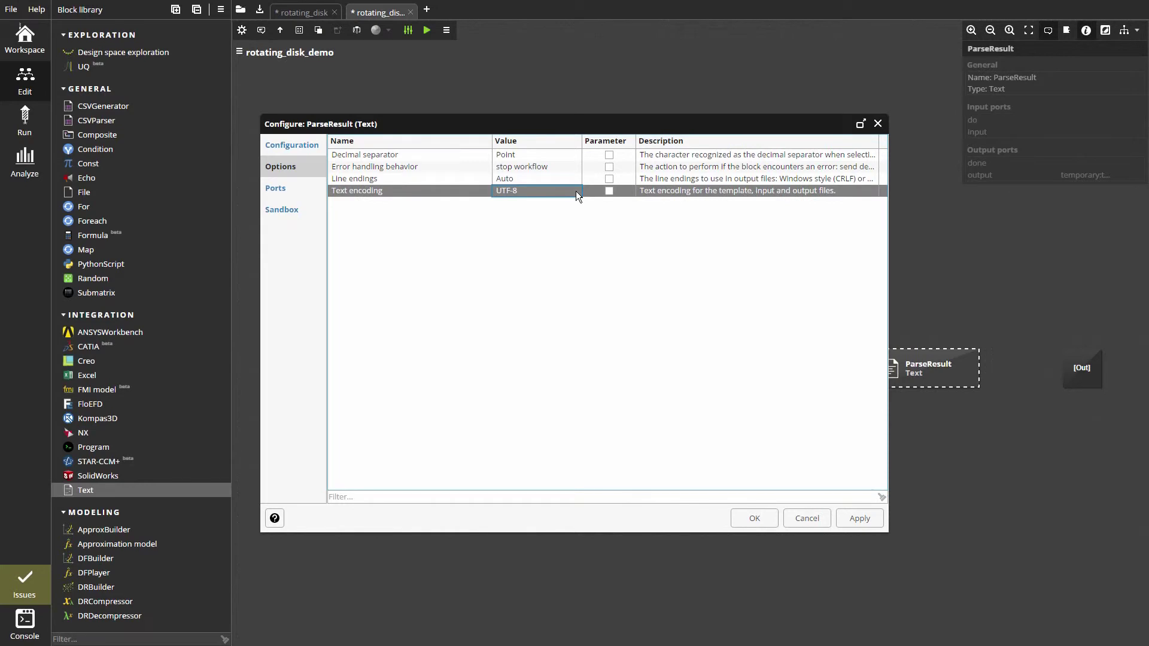
pyautogui.click(575, 192)
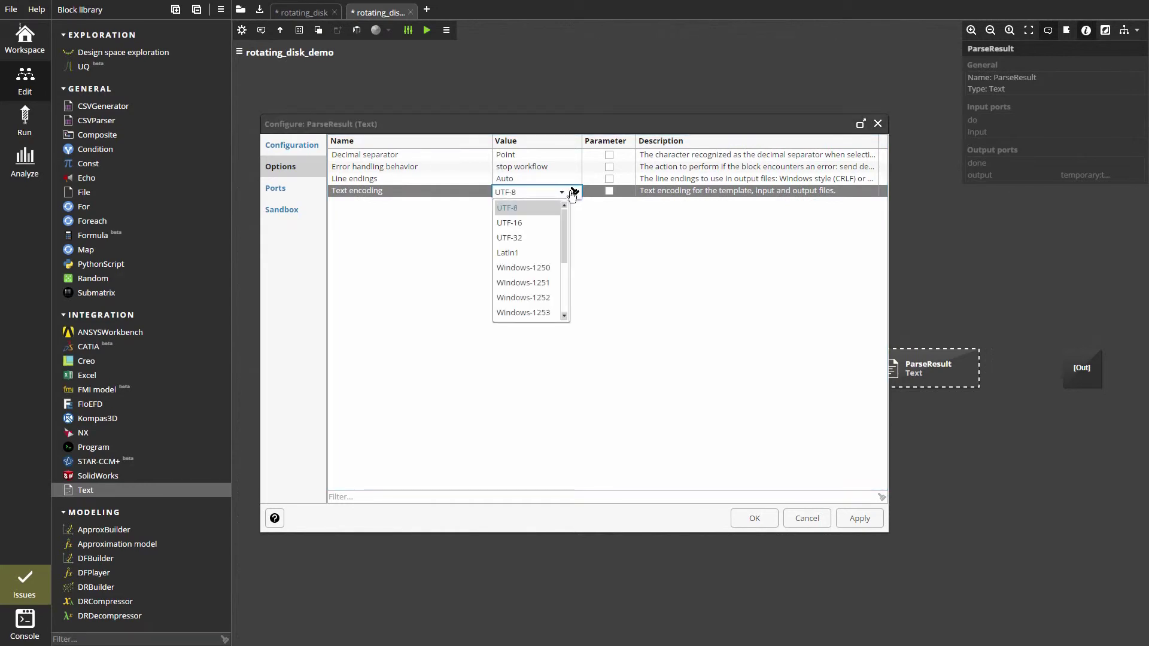
pyautogui.click(534, 253)
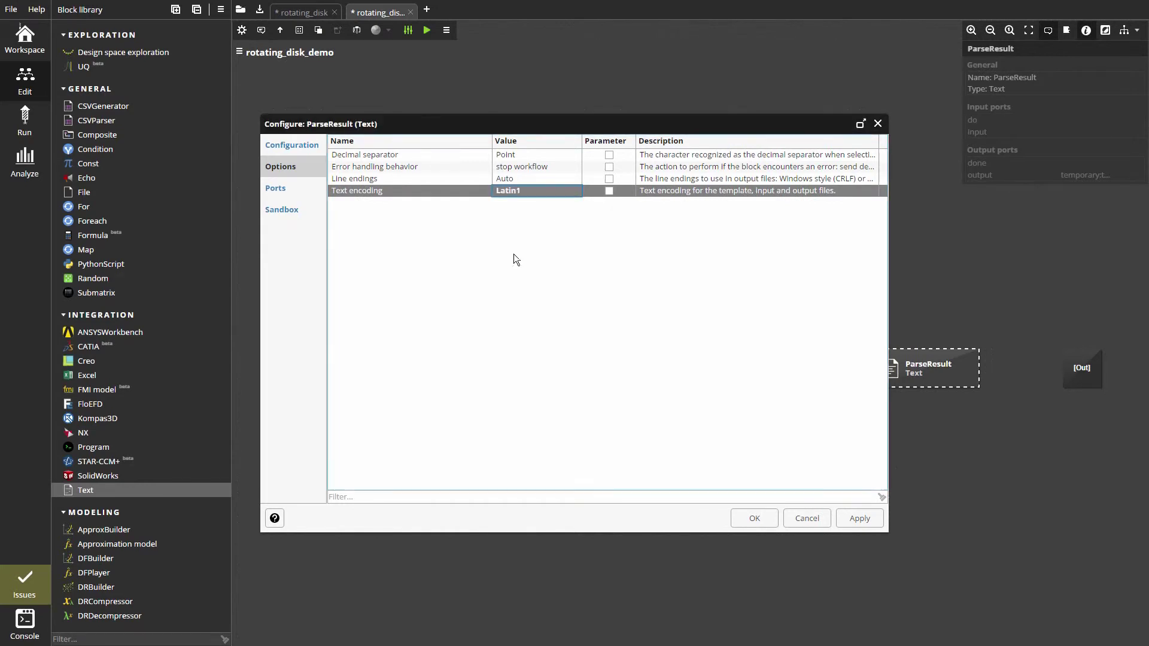
pyautogui.click(297, 149)
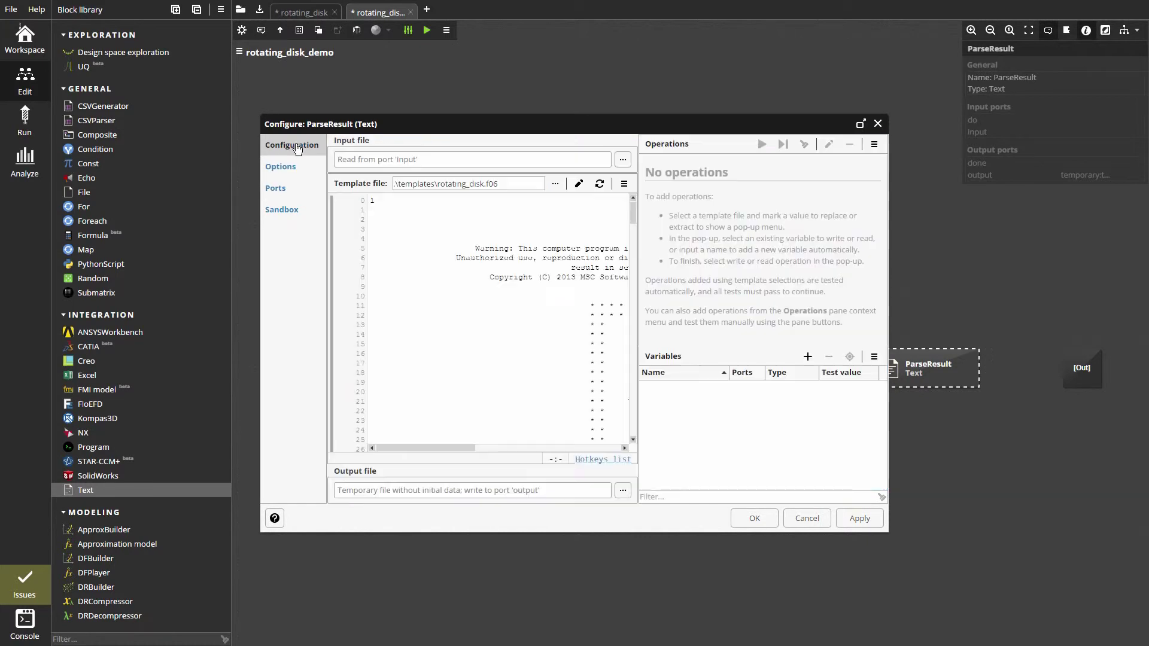
# Reload the template with Latin1 encoding and maximize the configuration window
pyautogui.click(600, 186)
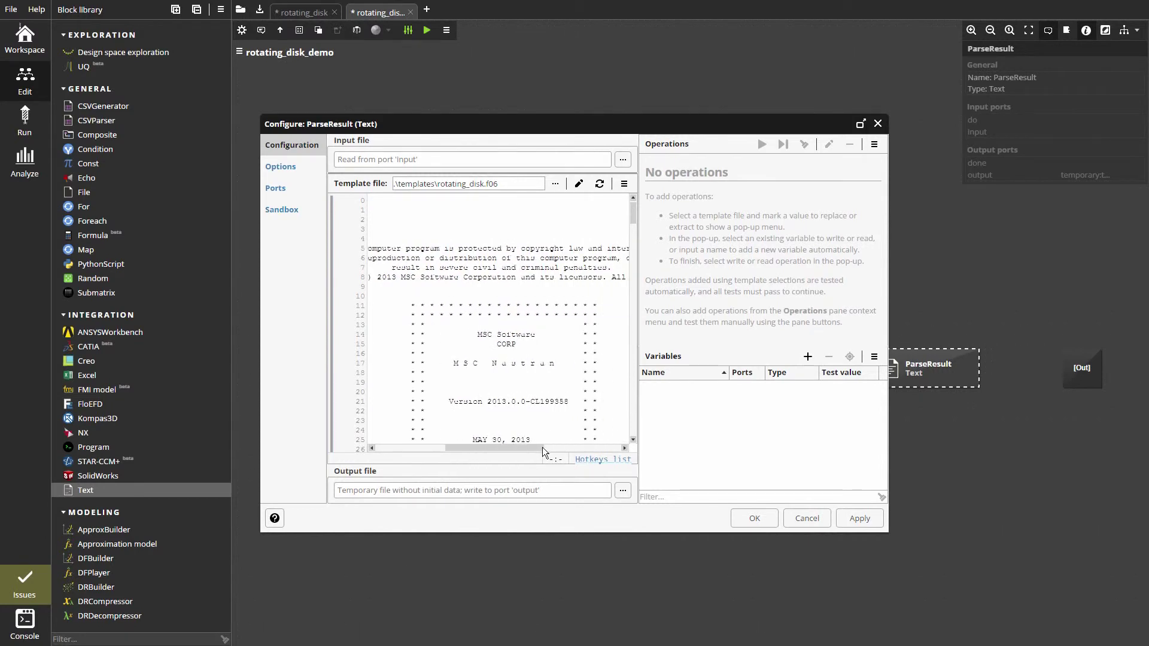
pyautogui.moveTo(470, 455); pyautogui.dragTo(542, 454)
pyautogui.scroll(-8, 556, 419)
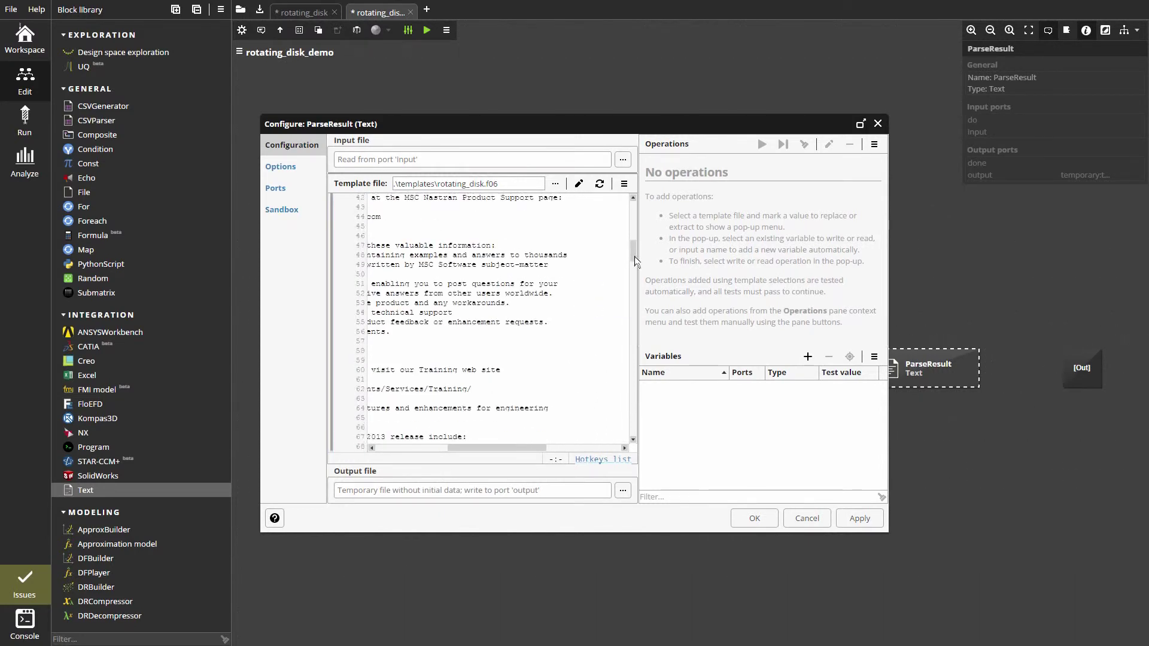
pyautogui.scroll(-8, 556, 420)
pyautogui.scroll(-8, 556, 419)
pyautogui.moveTo(536, 455); pyautogui.dragTo(505, 454)
pyautogui.click(859, 124)
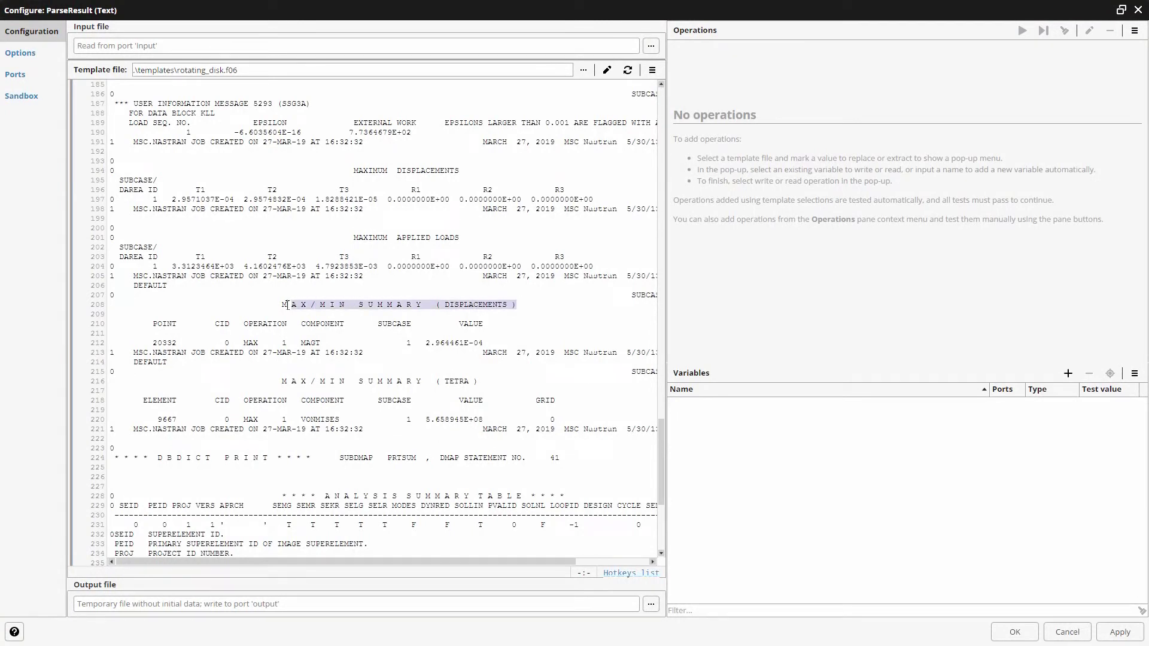
pyautogui.moveTo(519, 304); pyautogui.dragTo(284, 305)
pyautogui.click(538, 323)
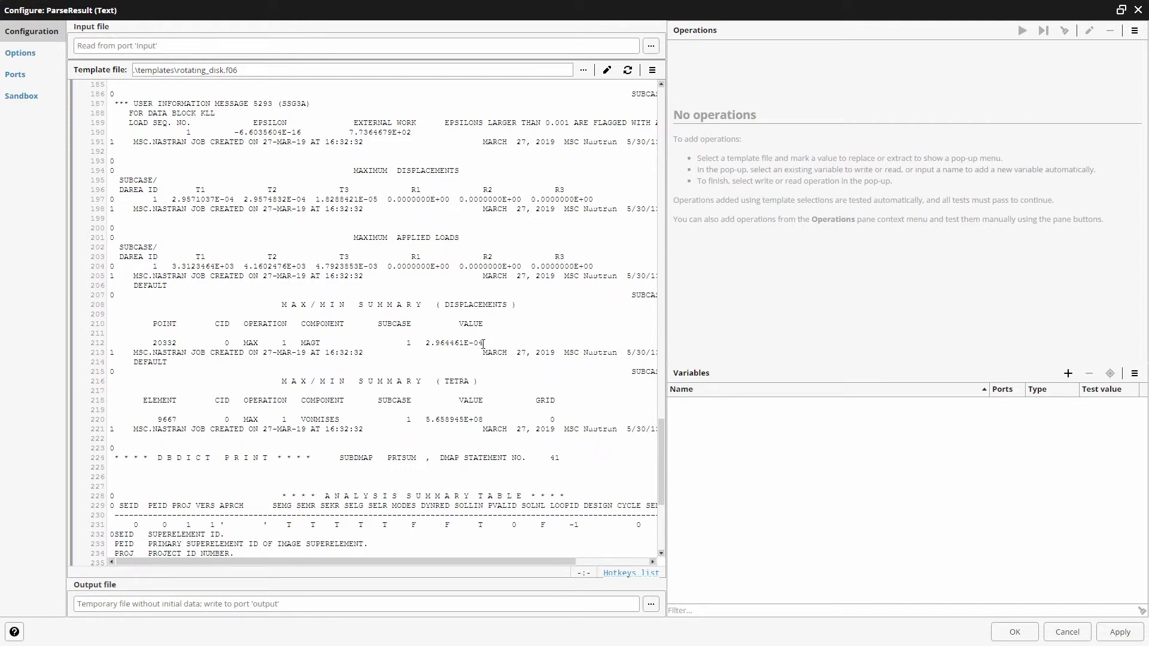
# Read 2.964461E-04 into variable u_max and 5.658945E+08 into s_max
pyautogui.moveTo(483, 344); pyautogui.dragTo(426, 340)
pyautogui.write('u_max')
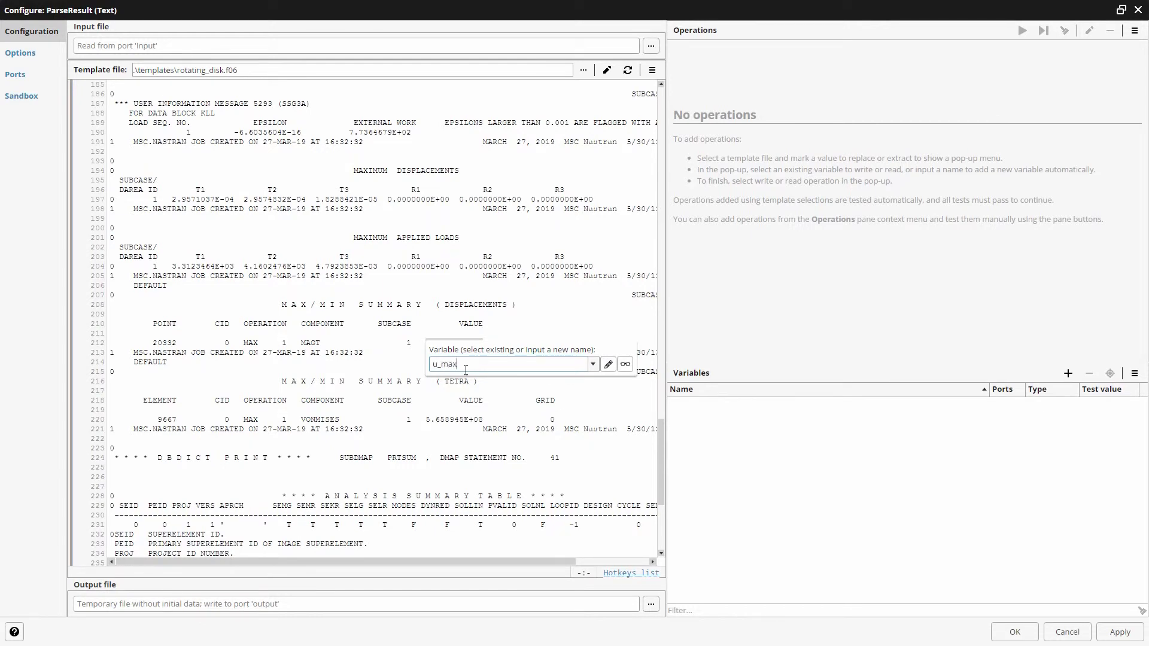
pyautogui.click(625, 365)
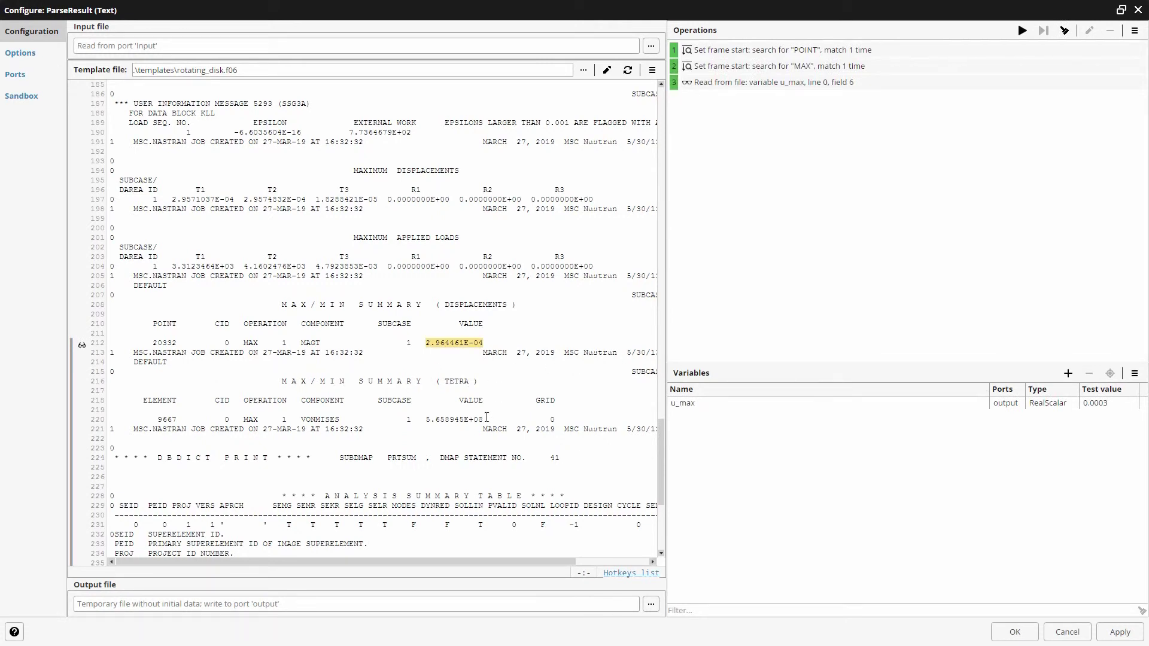
pyautogui.moveTo(483, 419); pyautogui.dragTo(426, 420)
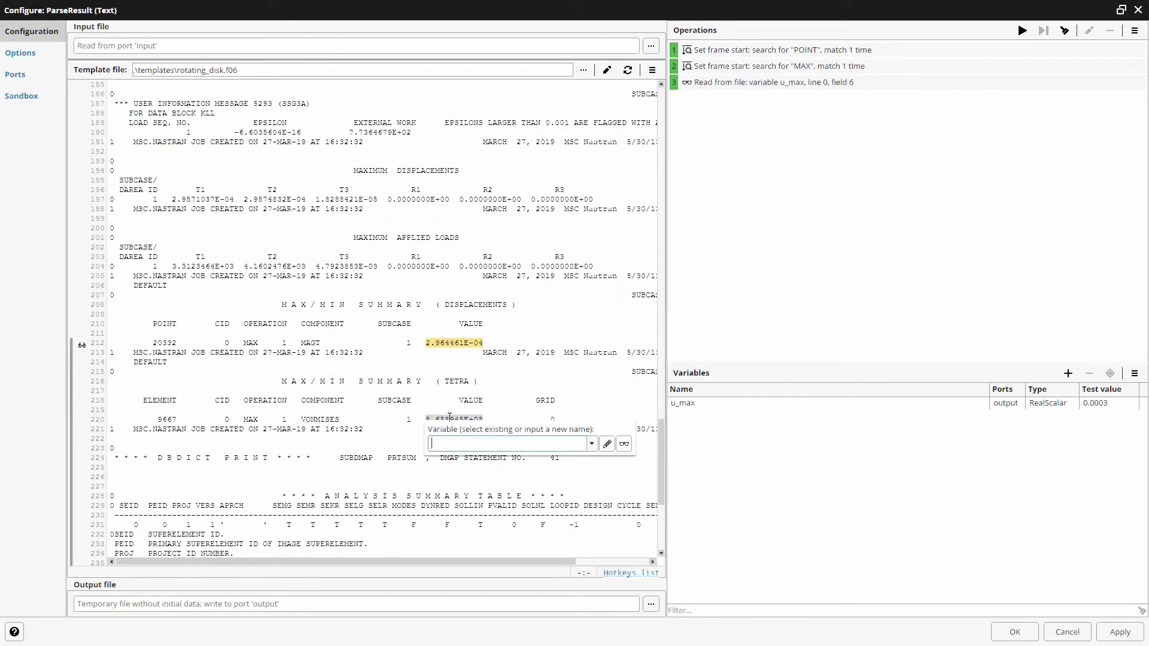
pyautogui.write('s_ma')
pyautogui.write('x')
pyautogui.click(624, 444)
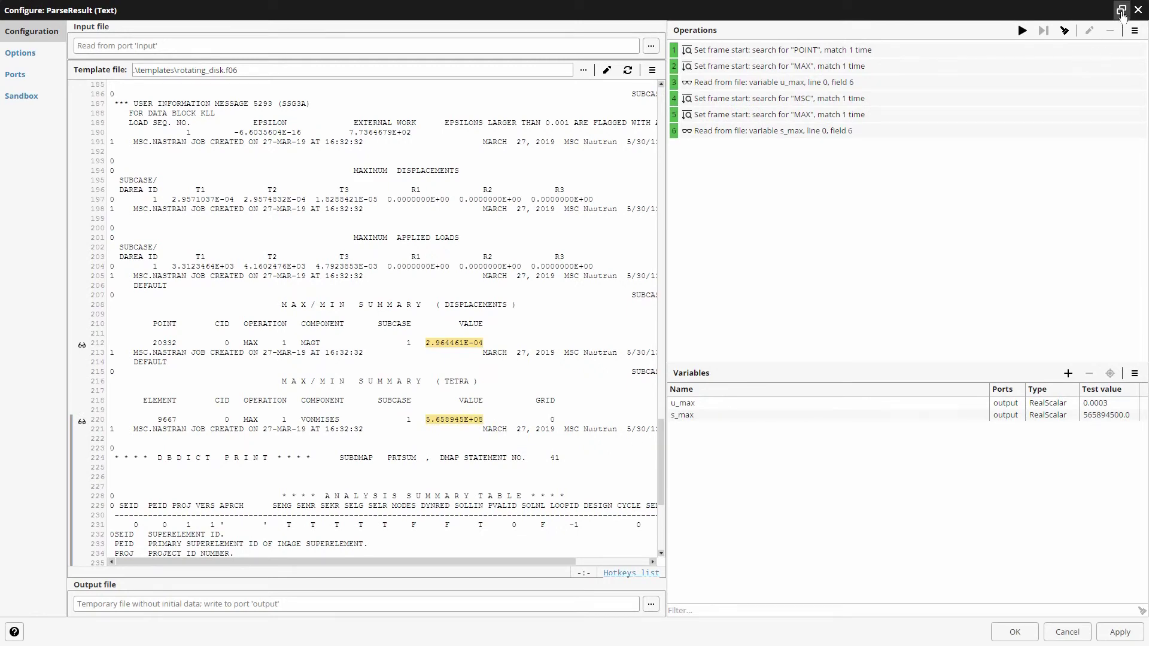
pyautogui.click(1122, 10)
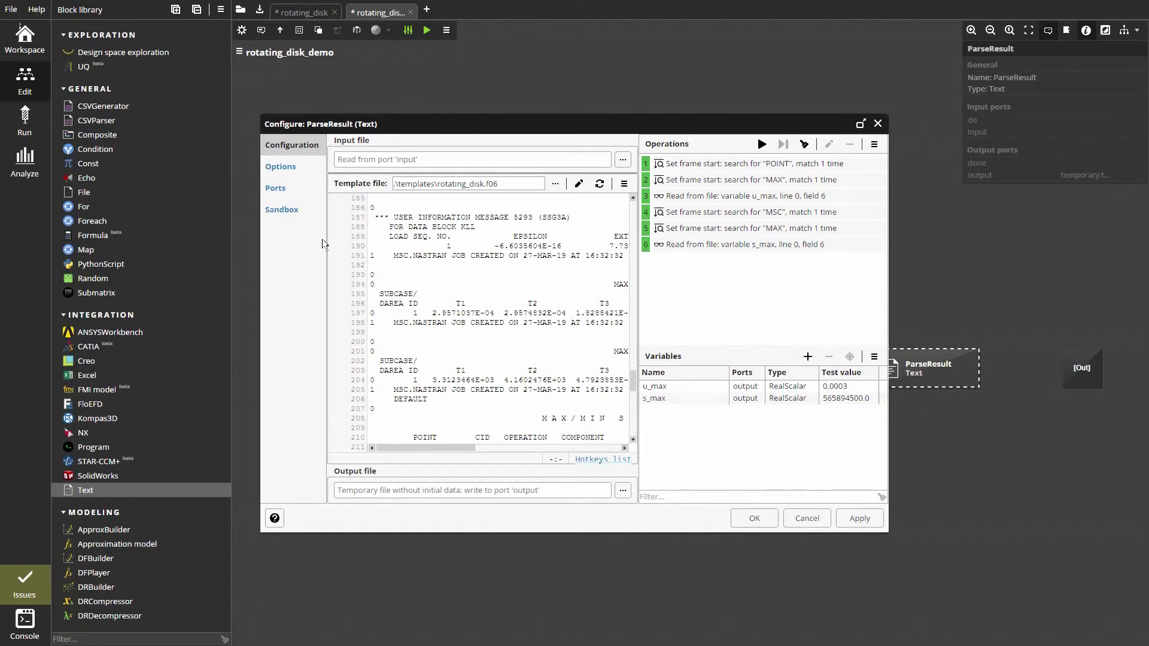
# Review ParseResult's Options, Ports and Sandbox tabs, then accept the configuration
pyautogui.click(282, 167)
pyautogui.click(279, 188)
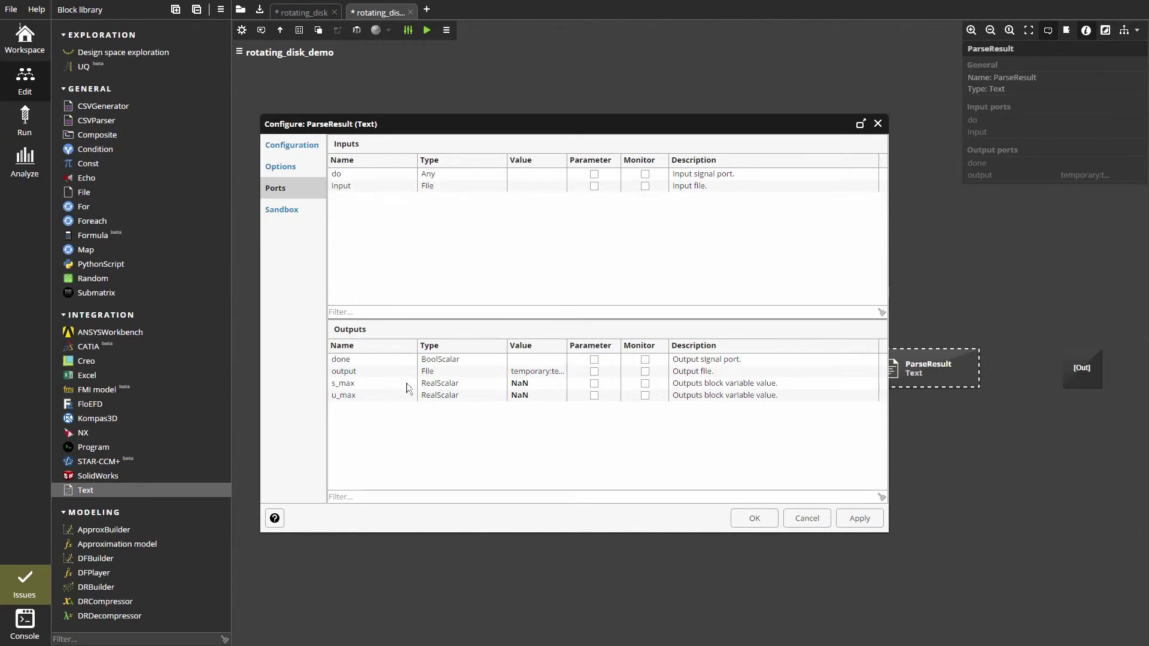
pyautogui.click(287, 218)
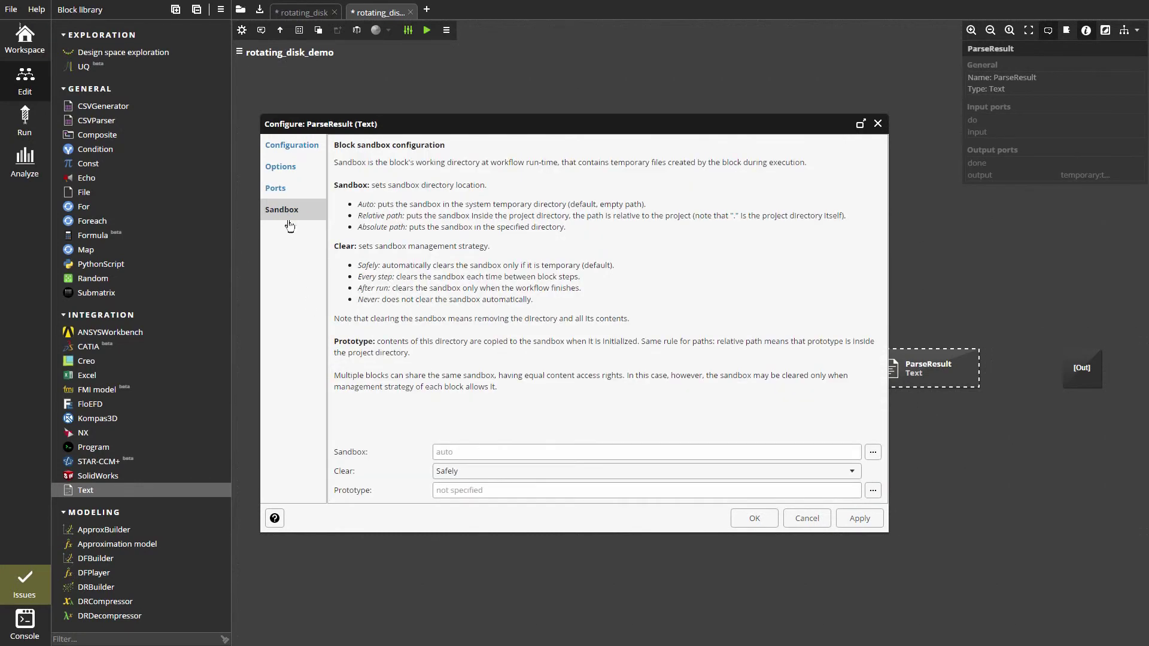
pyautogui.click(751, 521)
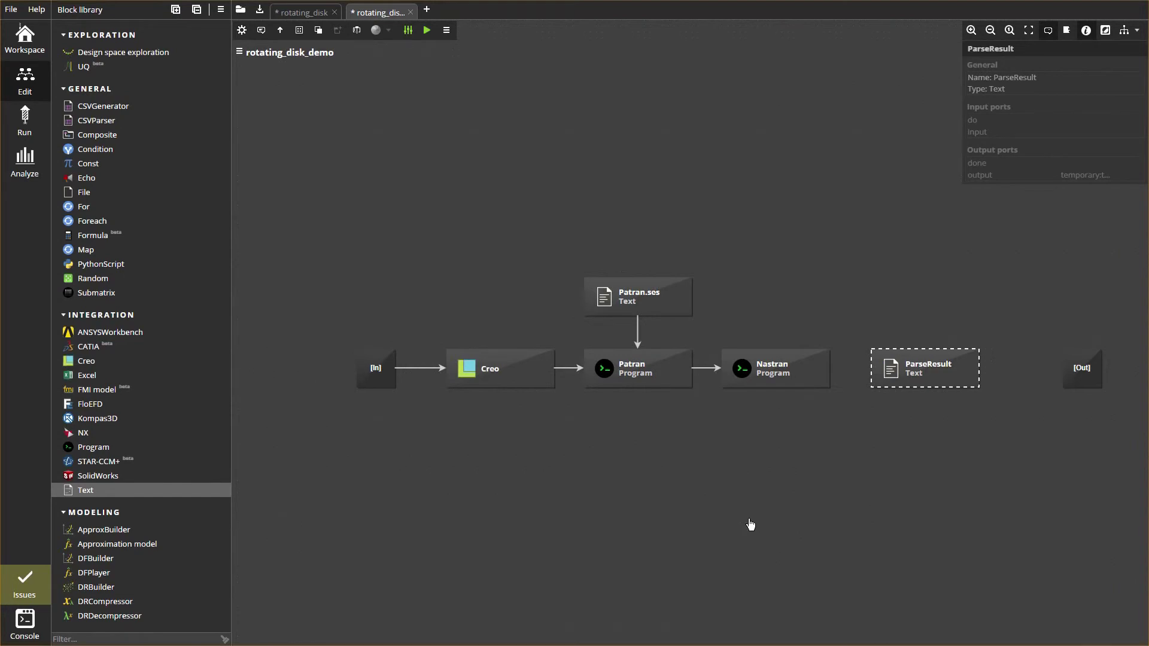
pyautogui.click(750, 525)
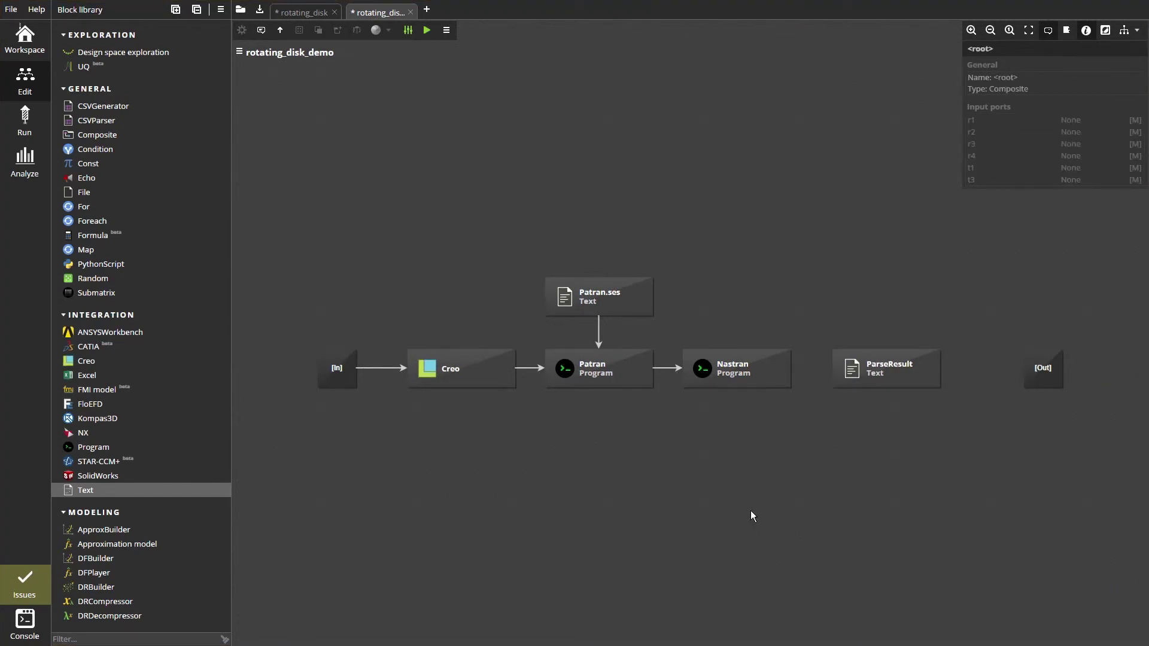
# Link Nastran's rotating_disk_f06 output to ParseResult's input port
pyautogui.moveTo(745, 382); pyautogui.dragTo(859, 369)
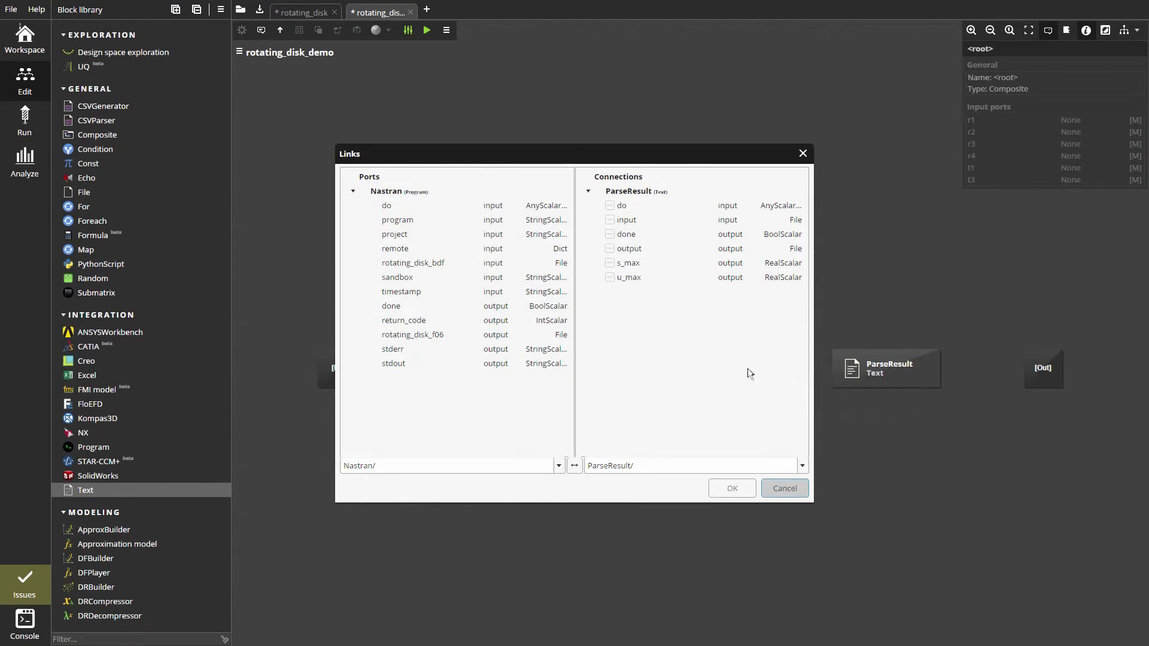
pyautogui.click(447, 337)
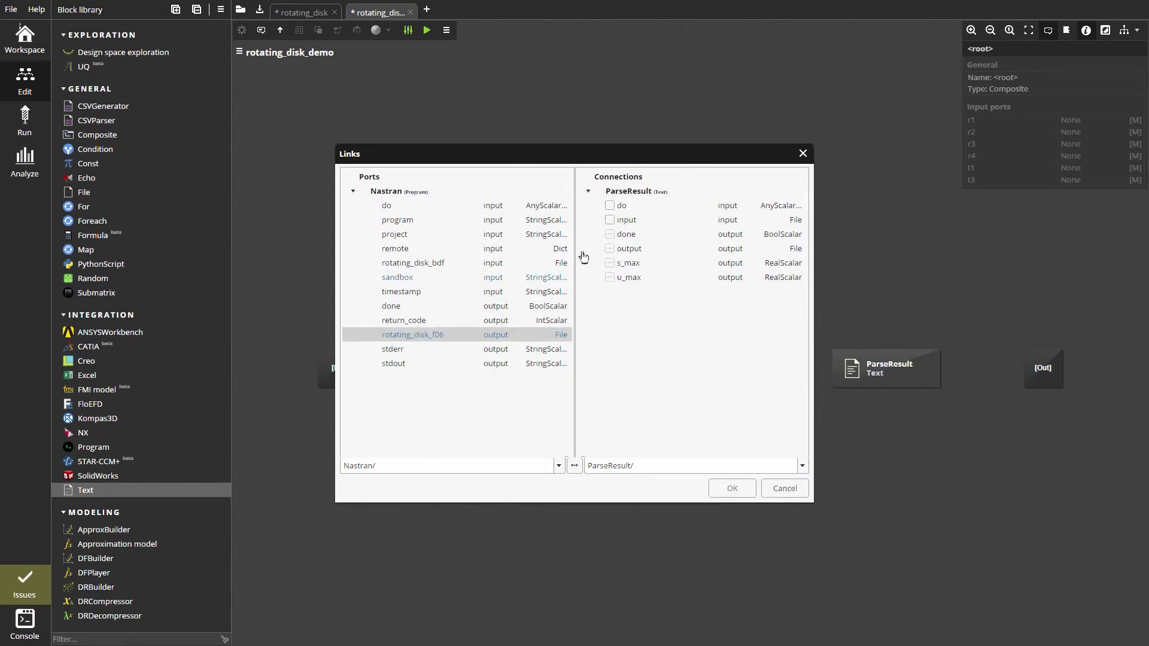
pyautogui.click(609, 219)
pyautogui.click(729, 488)
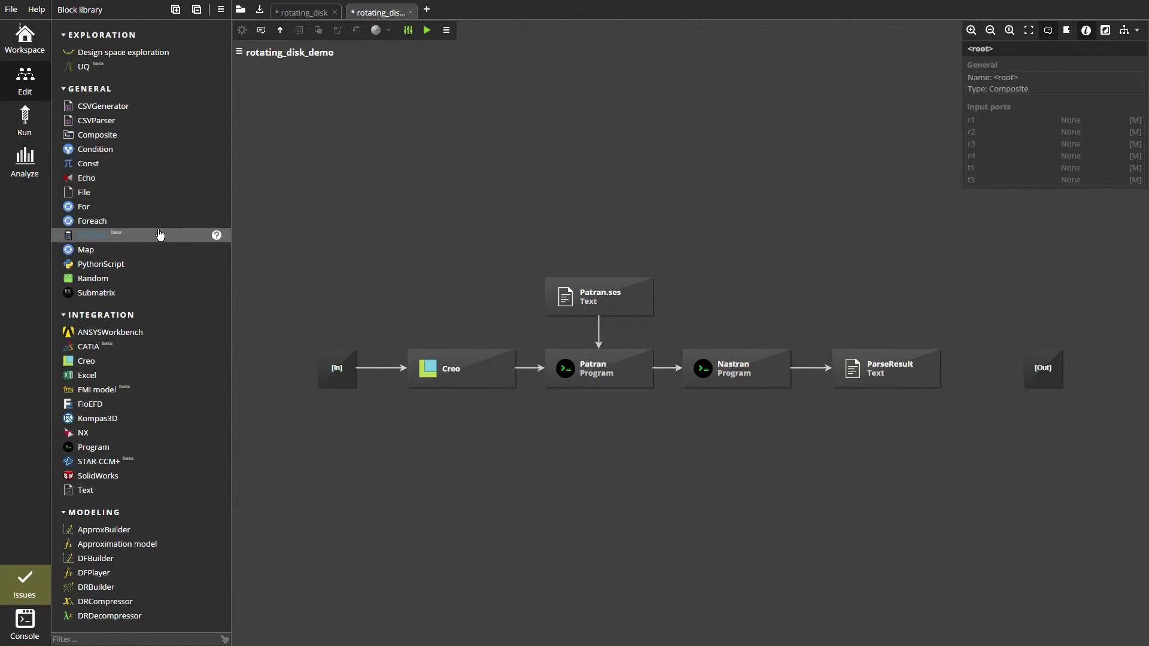
# Add a Formula block with its default name and open its settings
pyautogui.moveTo(158, 236); pyautogui.dragTo(566, 477)
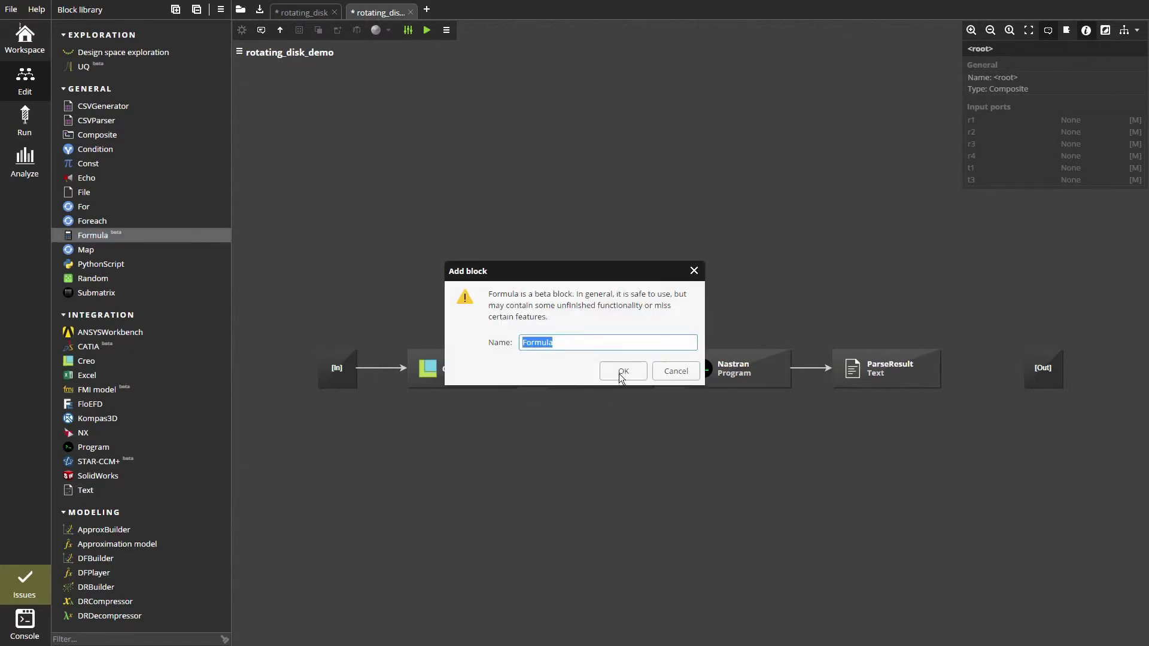
pyautogui.click(618, 371)
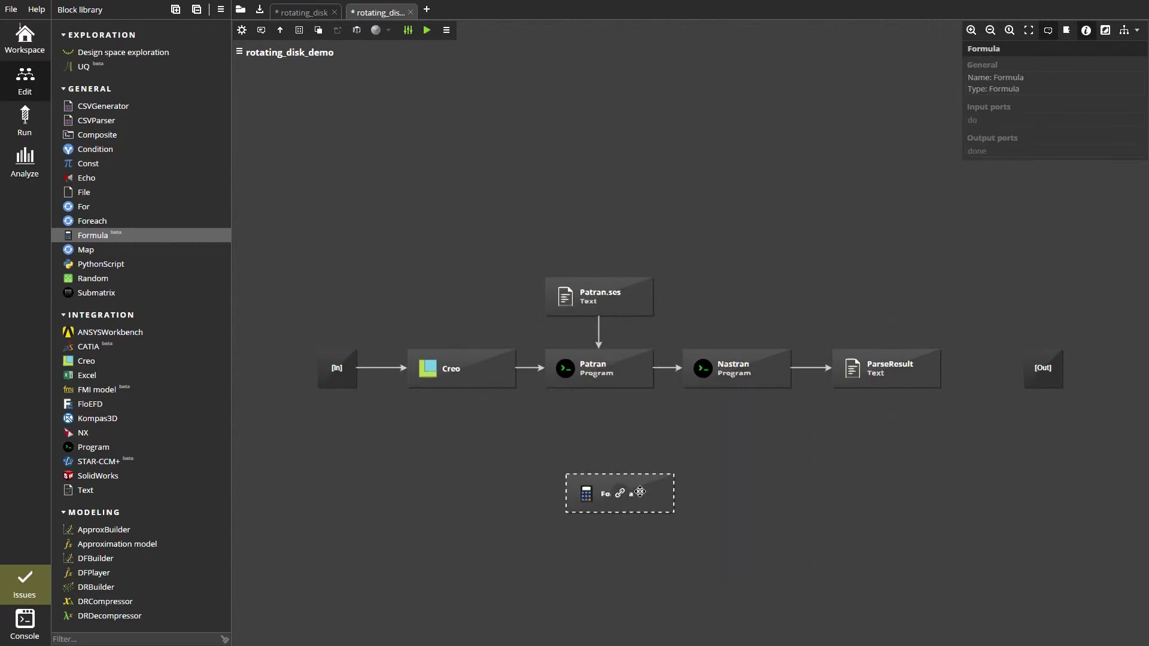
pyautogui.doubleClick(638, 491)
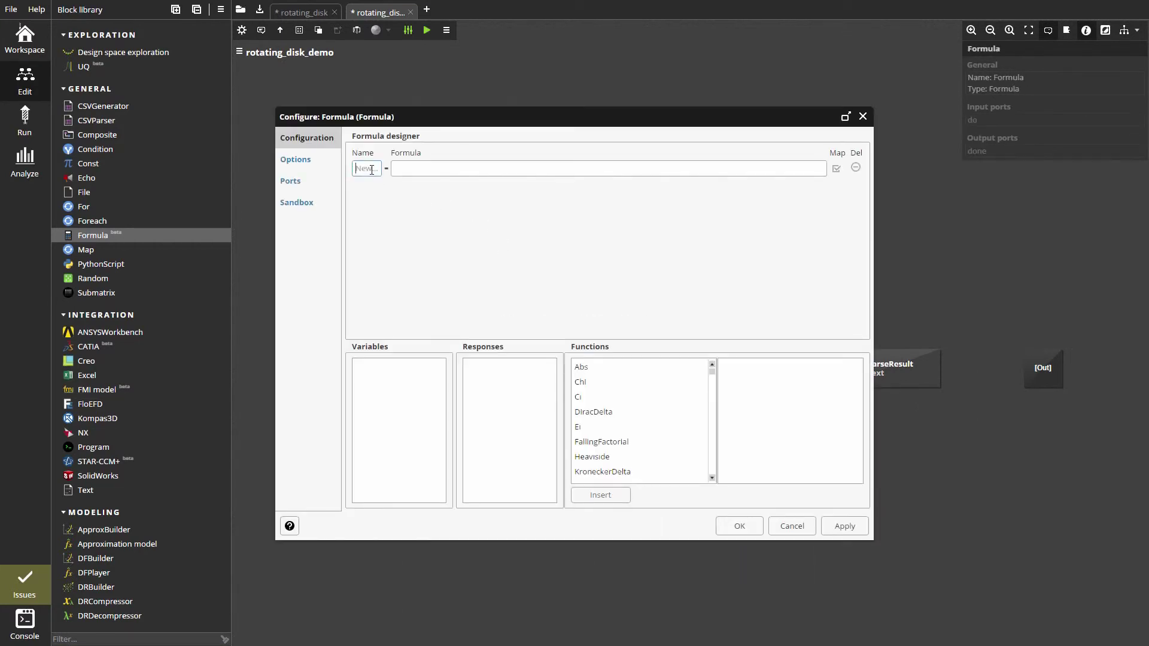
pyautogui.write('u_max')
# Enter formulas u_max = u_max*10^3 and s_max = s_max*10^-6
pyautogui.click(417, 168)
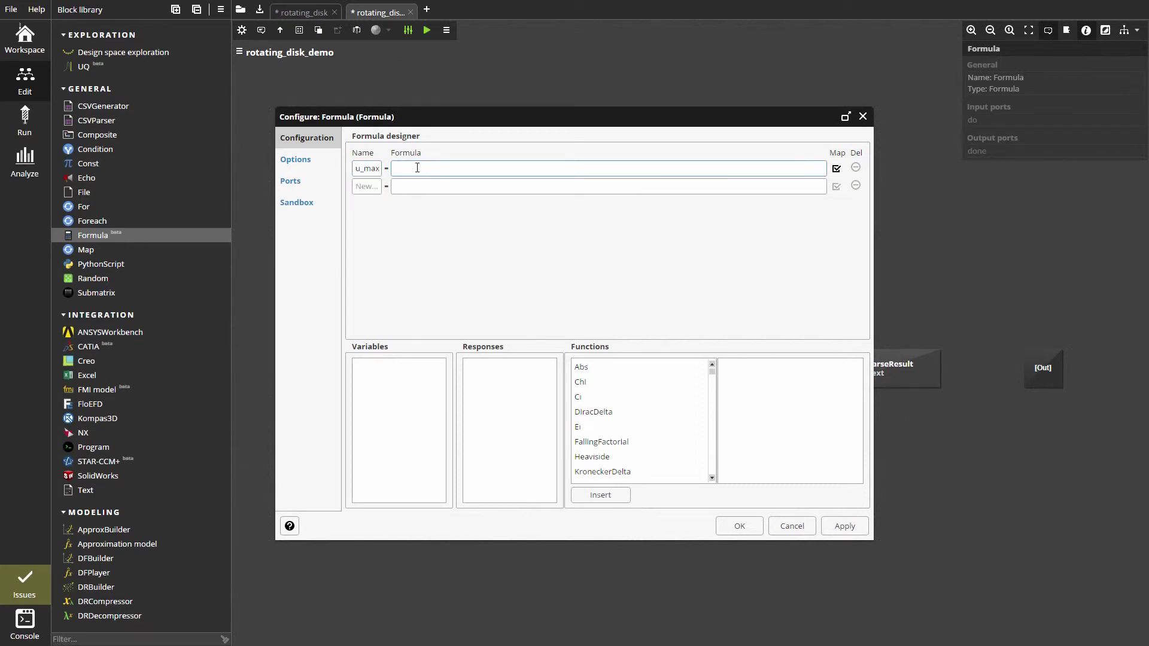
pyautogui.write('max*')
pyautogui.write('10^3')
pyautogui.click(373, 185)
pyautogui.write('s_max')
pyautogui.click(421, 188)
pyautogui.write('s')
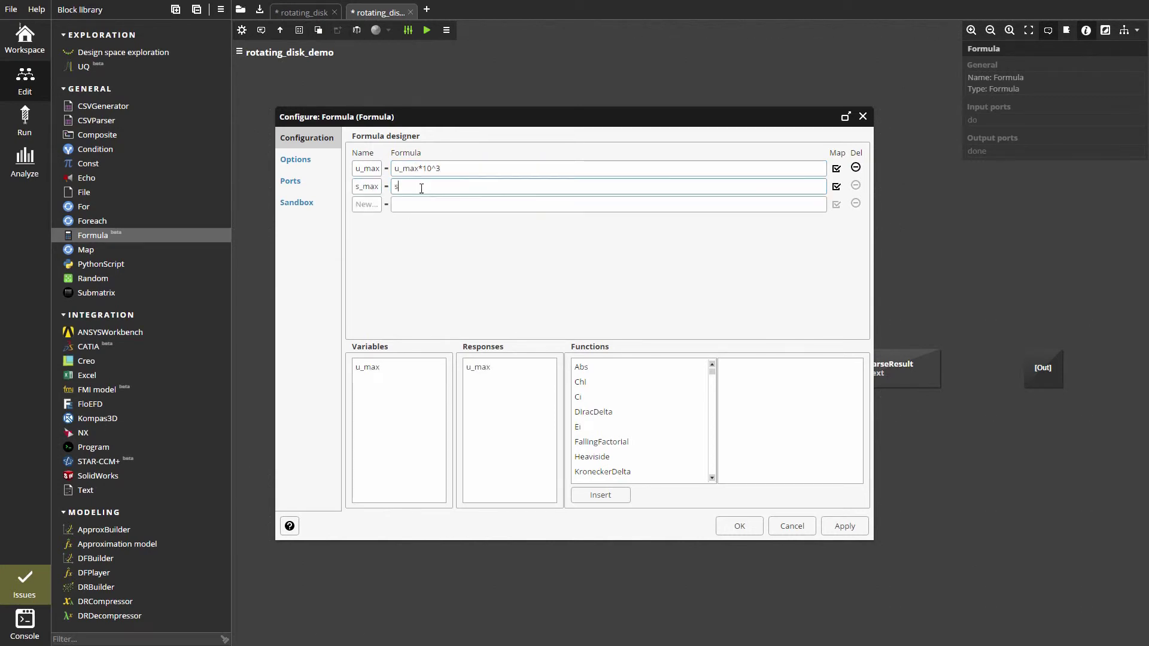
pyautogui.write('_max*')
pyautogui.write('10')
pyautogui.write('^-6')
pyautogui.click(458, 238)
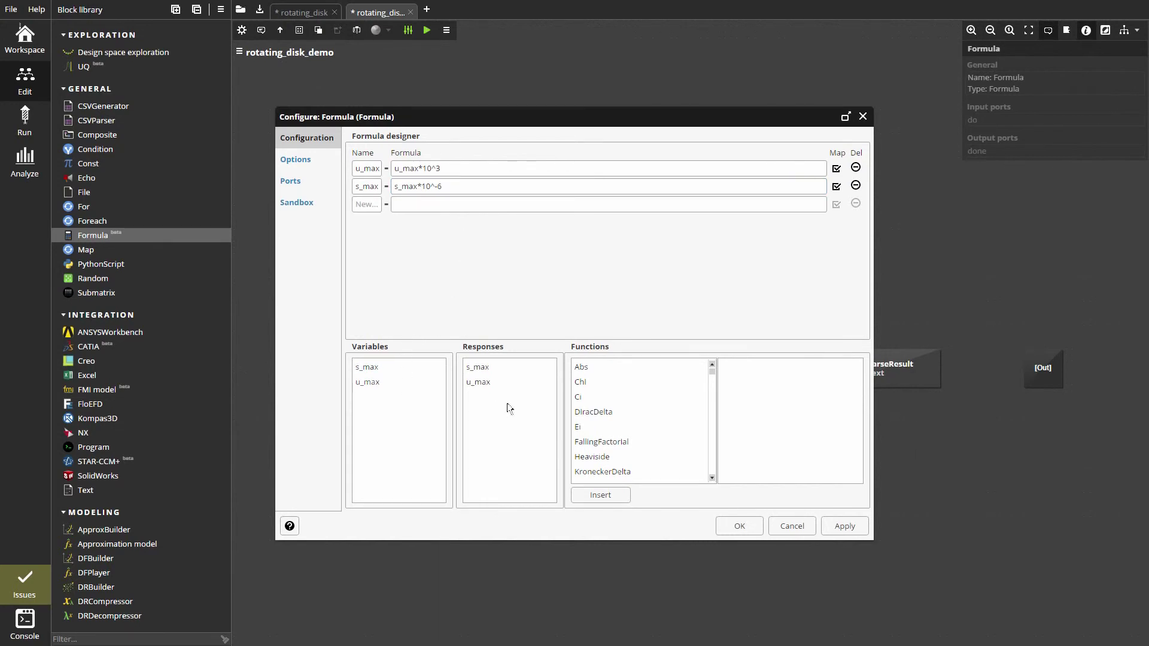
# Confirm Formula, move it under ParseResult, and autolink ParseResult's s_max and u_max into it
pyautogui.click(742, 526)
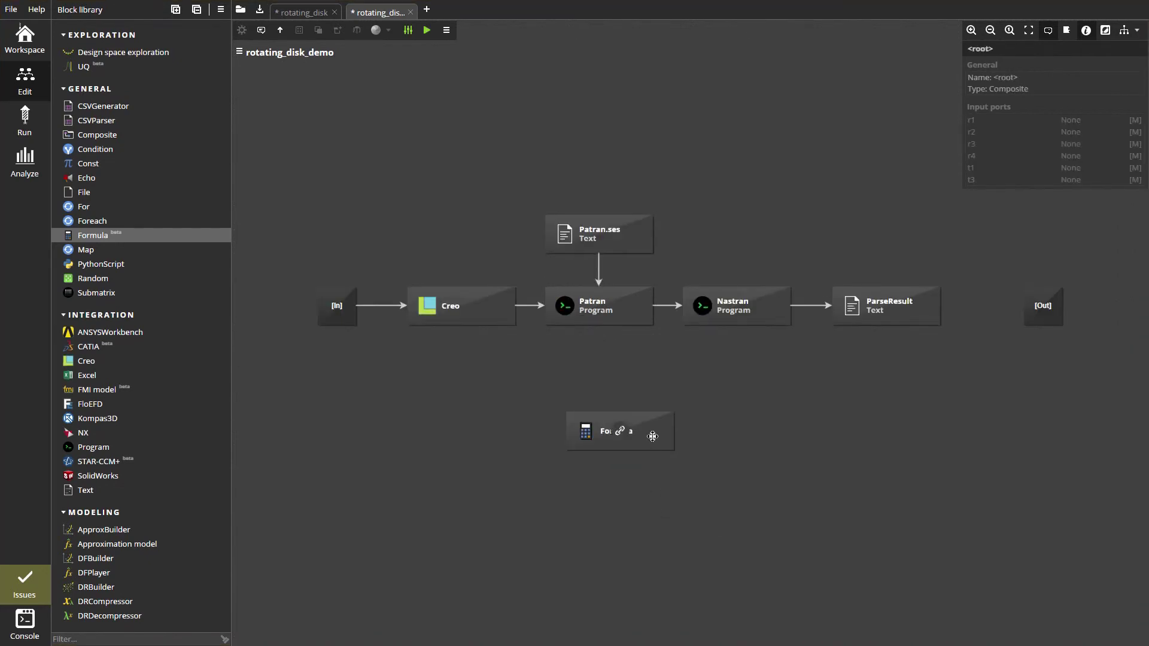
pyautogui.moveTo(651, 433)
pyautogui.mouseDown()
pyautogui.moveTo(915, 395)
pyautogui.moveTo(920, 382)
pyautogui.mouseUp()
pyautogui.moveTo(887, 309); pyautogui.dragTo(895, 378)
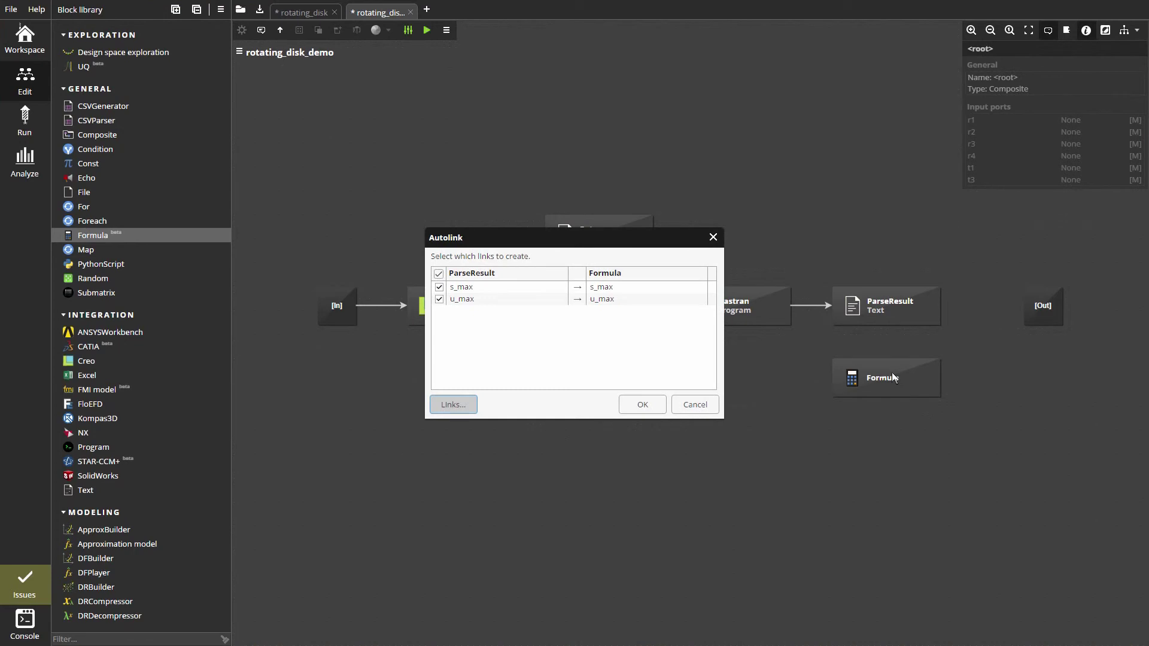
pyautogui.click(651, 404)
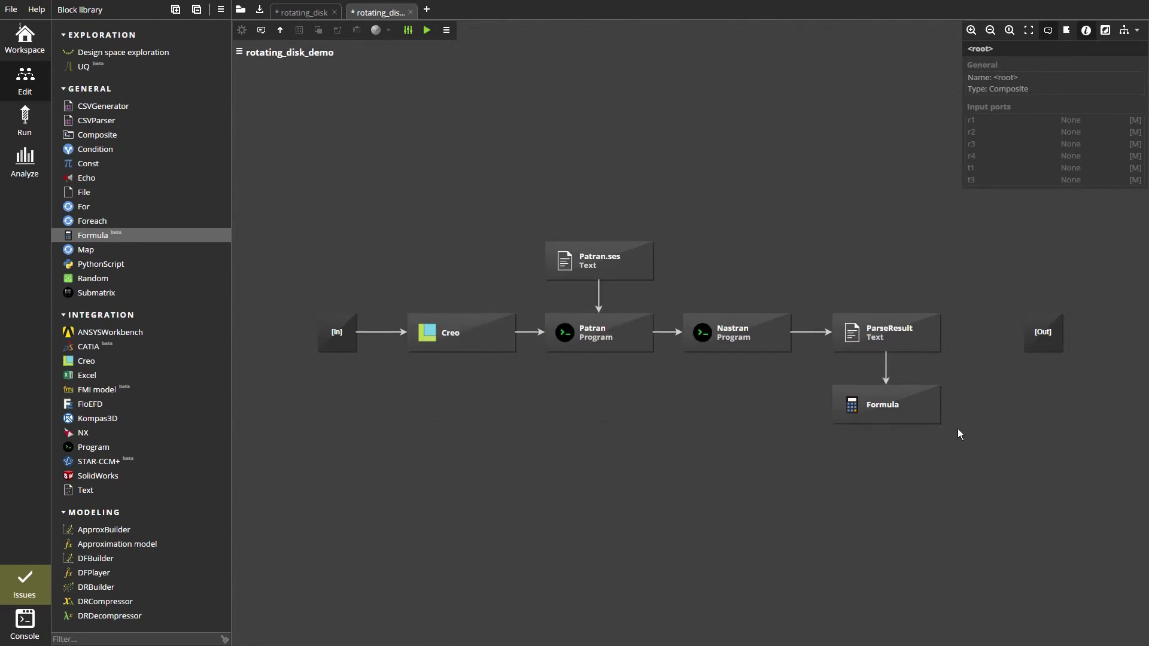
pyautogui.click(932, 408)
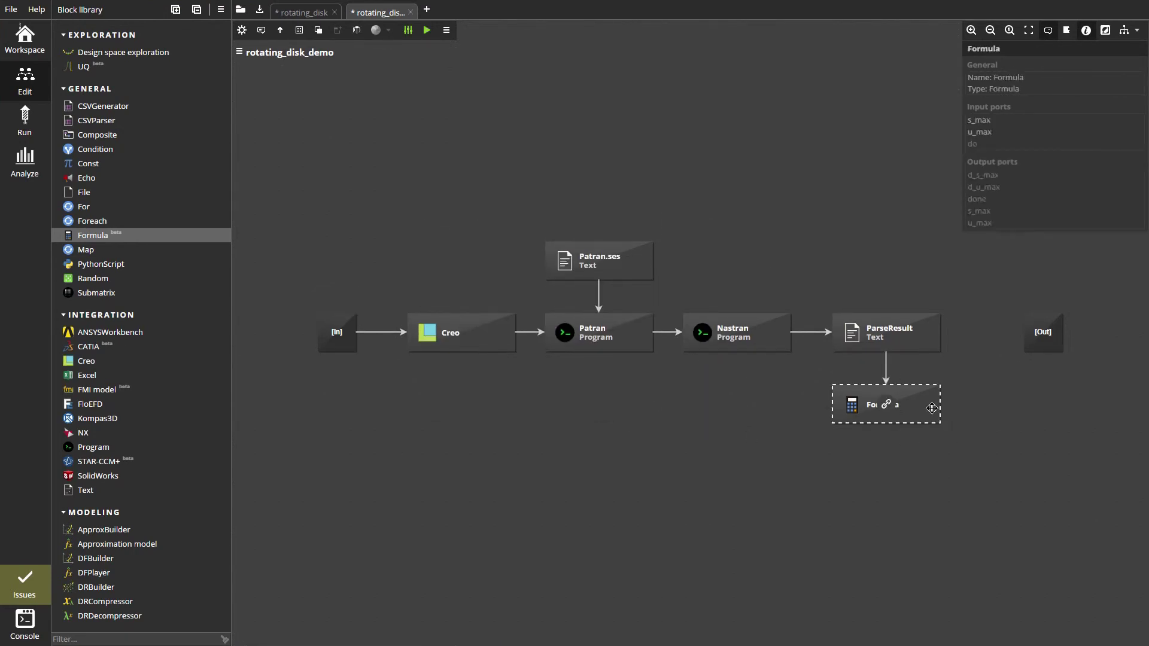
# Uplink Formula's s_max and u_max outputs to the workflow, then briefly visit Run view
pyautogui.click(283, 31)
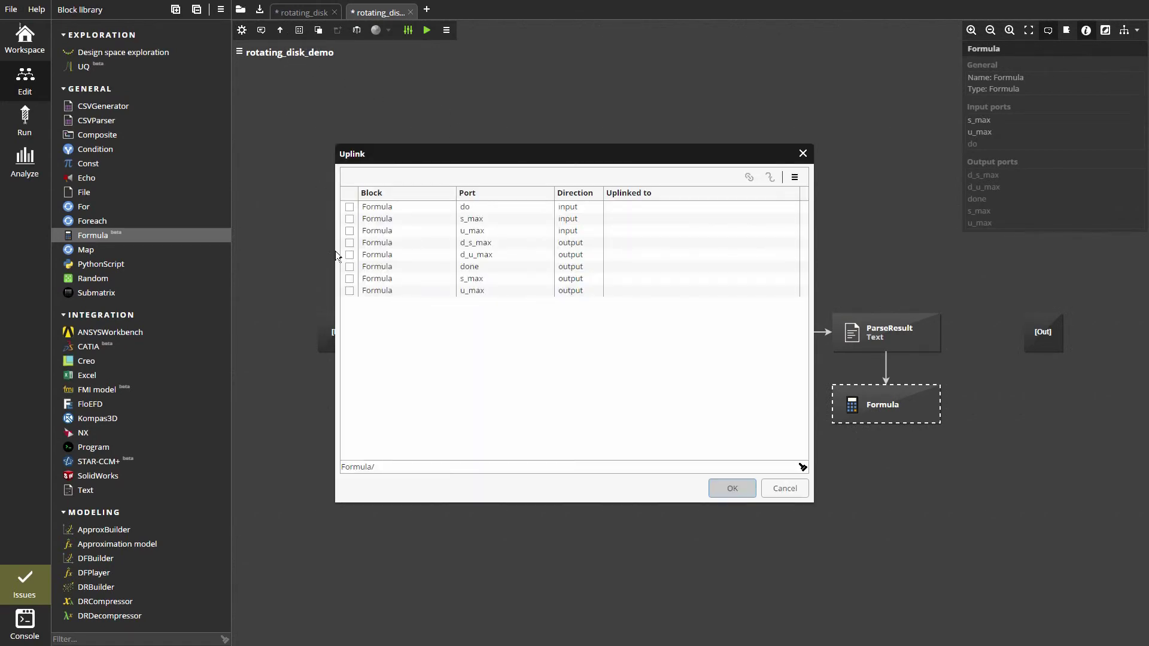
pyautogui.click(349, 278)
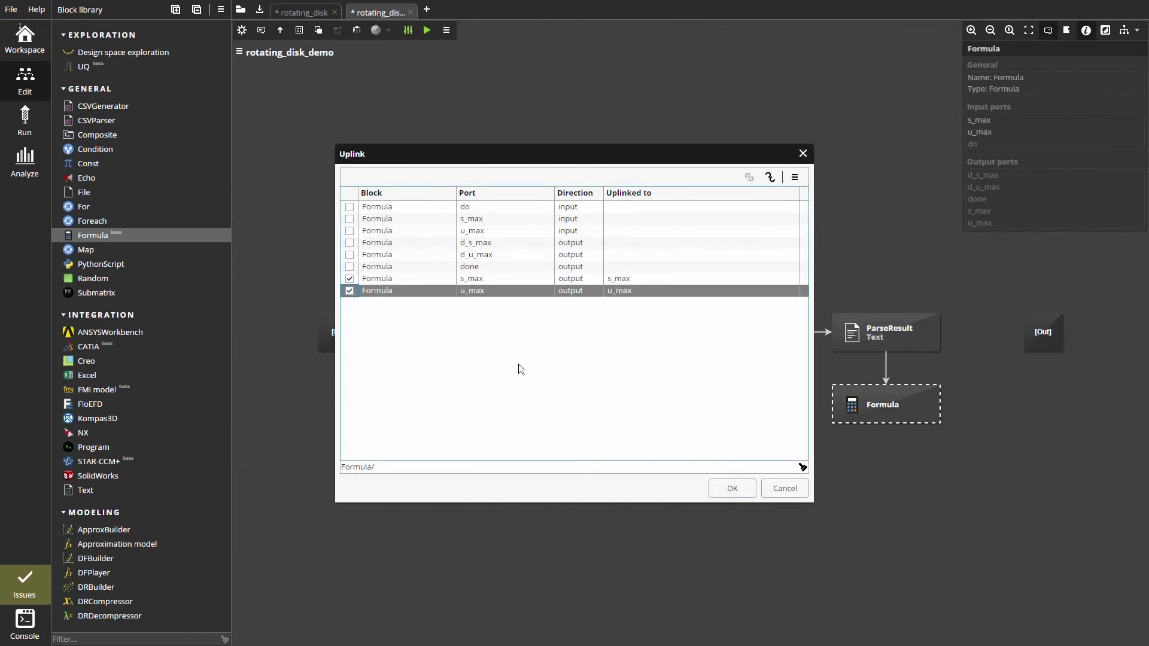
pyautogui.click(731, 488)
pyautogui.click(813, 474)
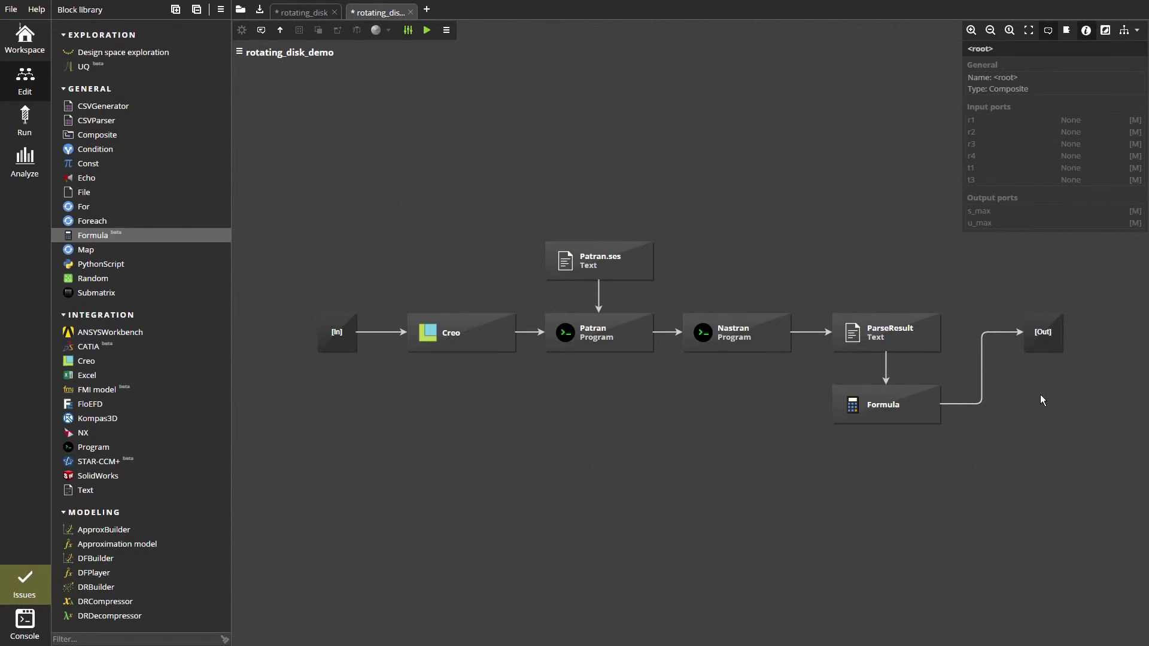
pyautogui.click(26, 127)
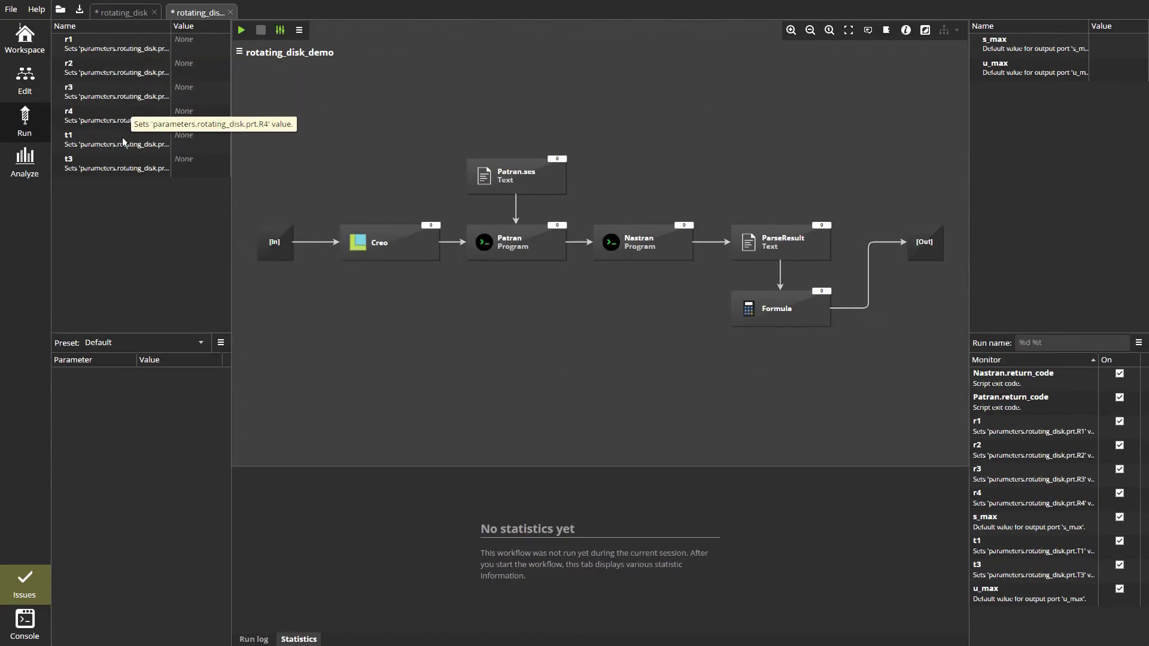
pyautogui.click(25, 87)
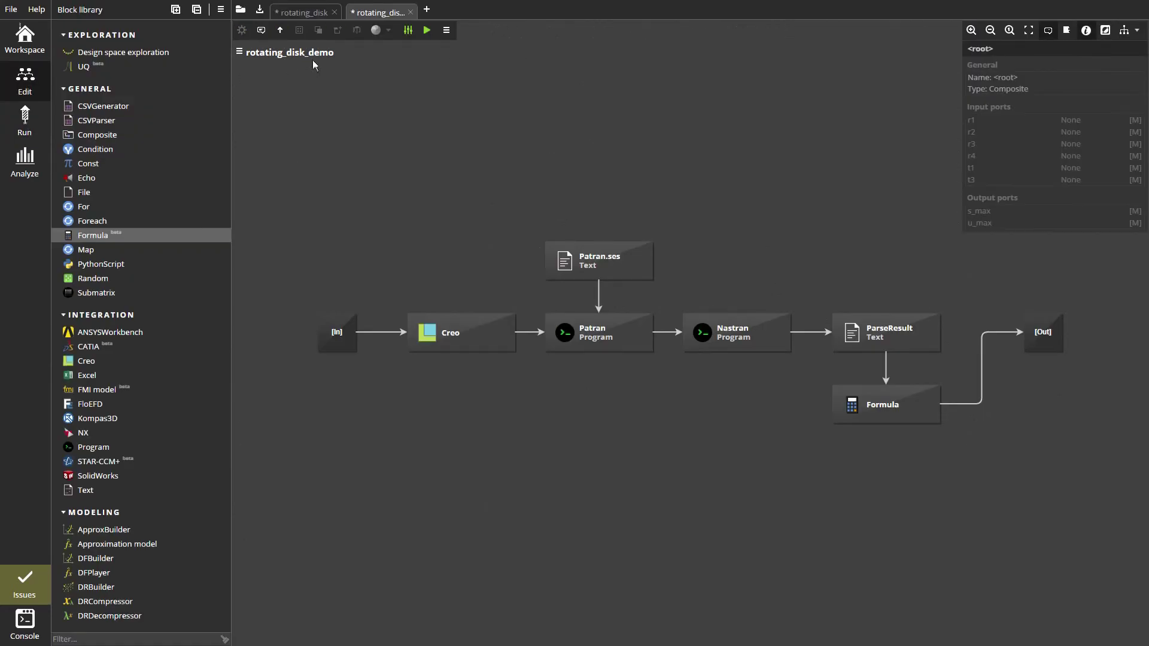
# In Workflow configuration, describe input r1 as 'r1, mm'
pyautogui.click(410, 32)
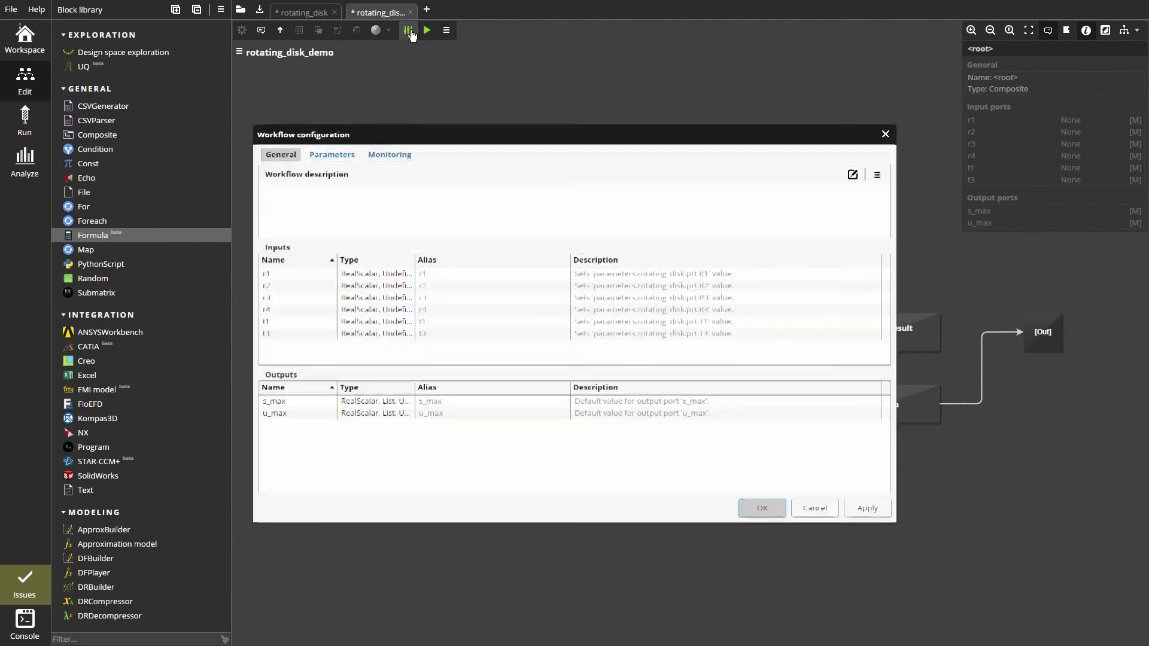
pyautogui.doubleClick(627, 277)
pyautogui.moveTo(579, 177); pyautogui.dragTo(345, 178)
pyautogui.write('r1,')
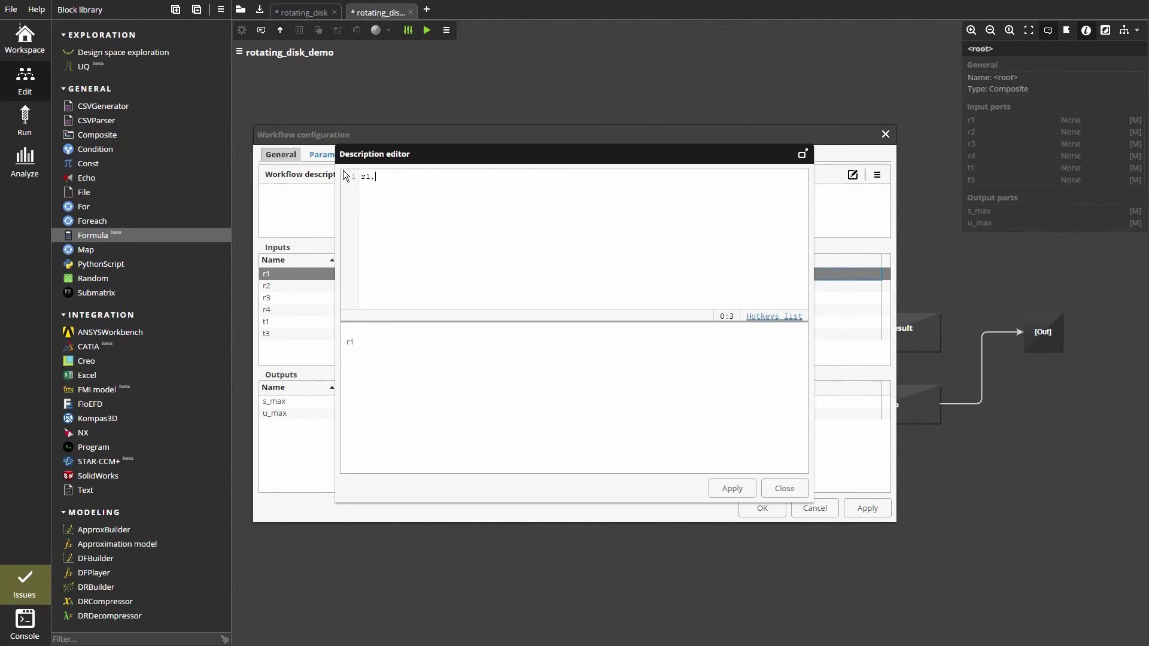
pyautogui.write(' mm')
pyautogui.moveTo(402, 175); pyautogui.dragTo(350, 177)
pyautogui.click(725, 489)
# Describe input t3 as 't3, mm' and start describing outputs s_max (MPa) and u_max (mm)
pyautogui.click(878, 334)
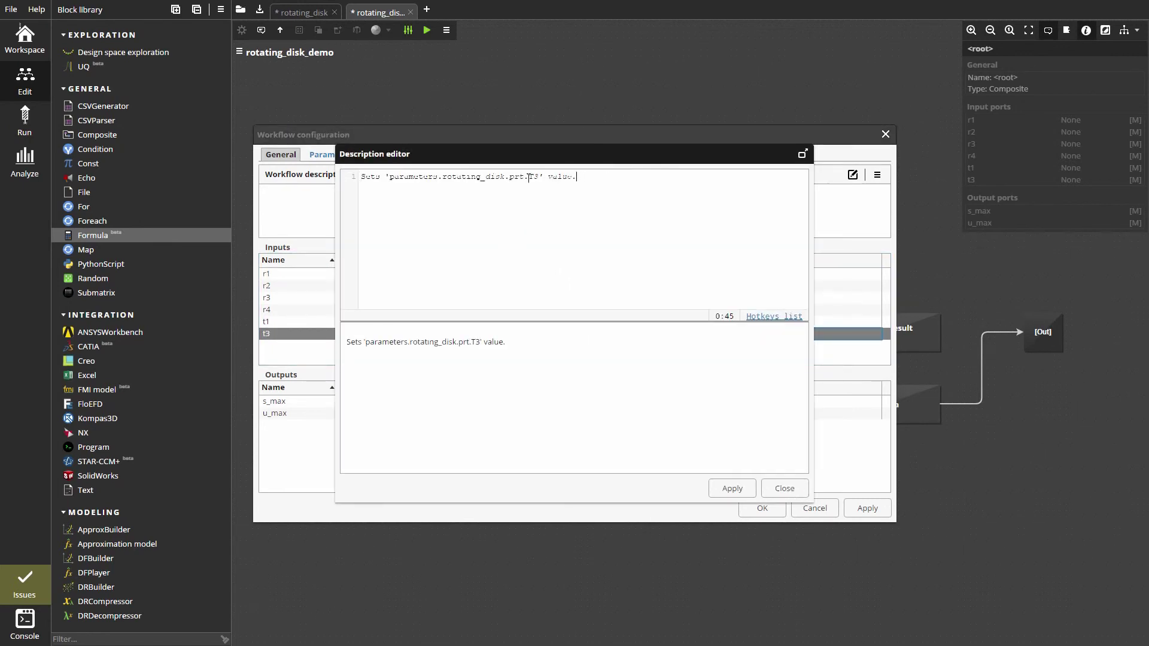
pyautogui.click(347, 178)
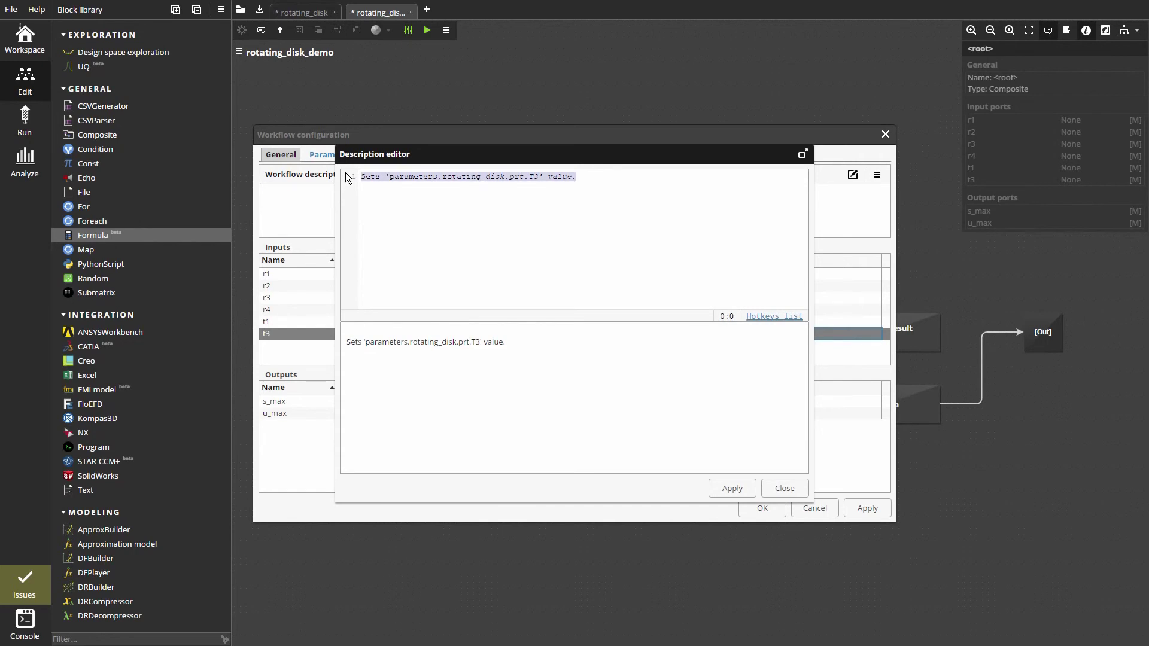
pyautogui.write('t3, mm')
pyautogui.click(738, 491)
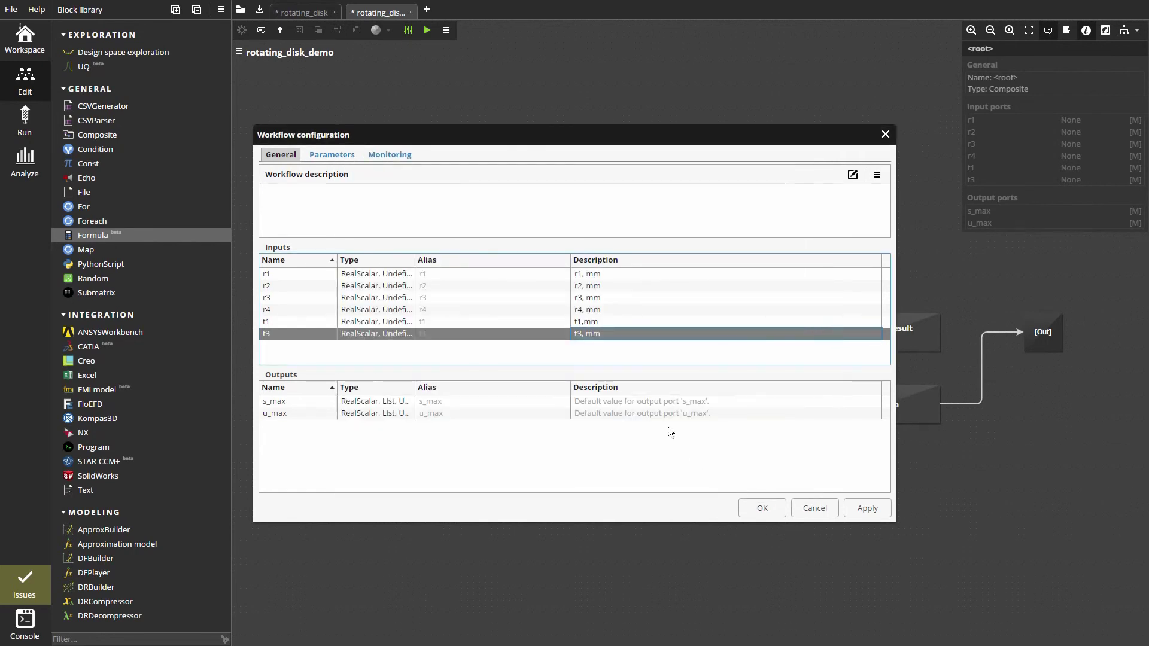
pyautogui.click(652, 402)
pyautogui.write('u_max, mm')
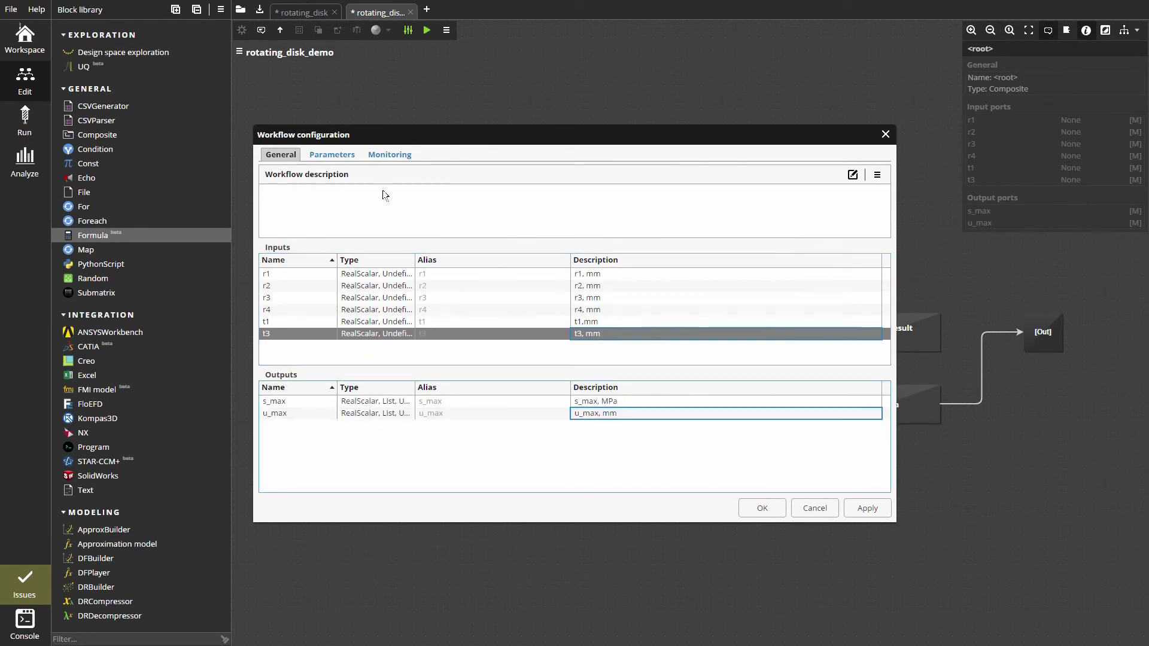
pyautogui.click(351, 156)
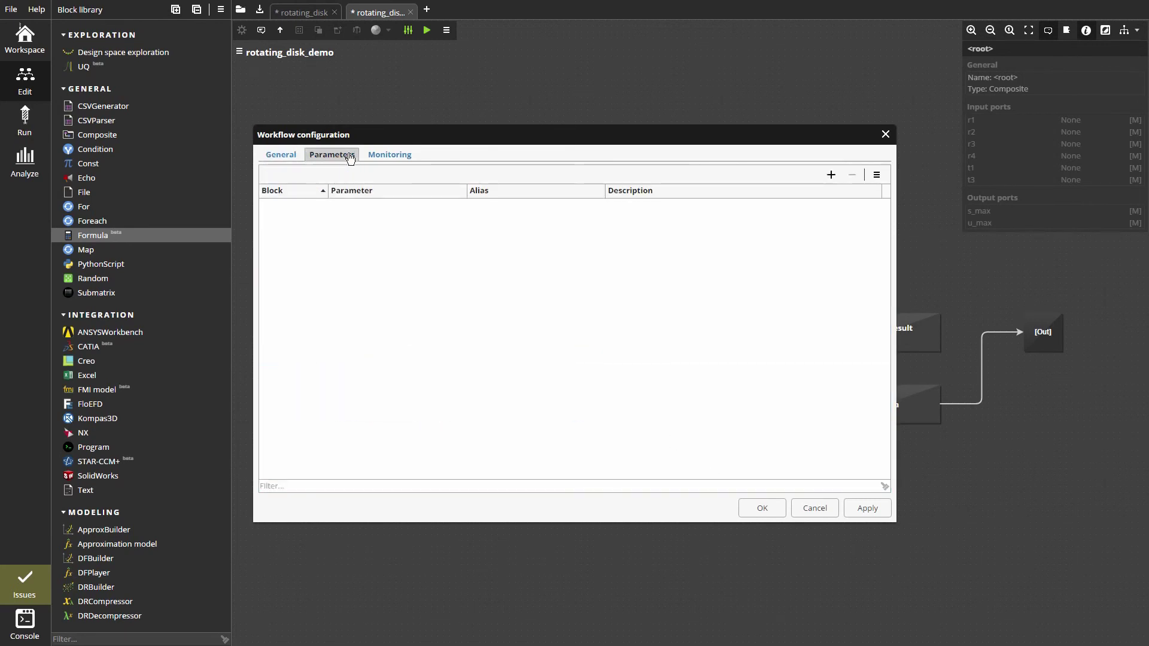
# Confirm the workflow configuration, mark Creo ports r5, r6 and t5 as parameters, then switch to Run
pyautogui.click(763, 508)
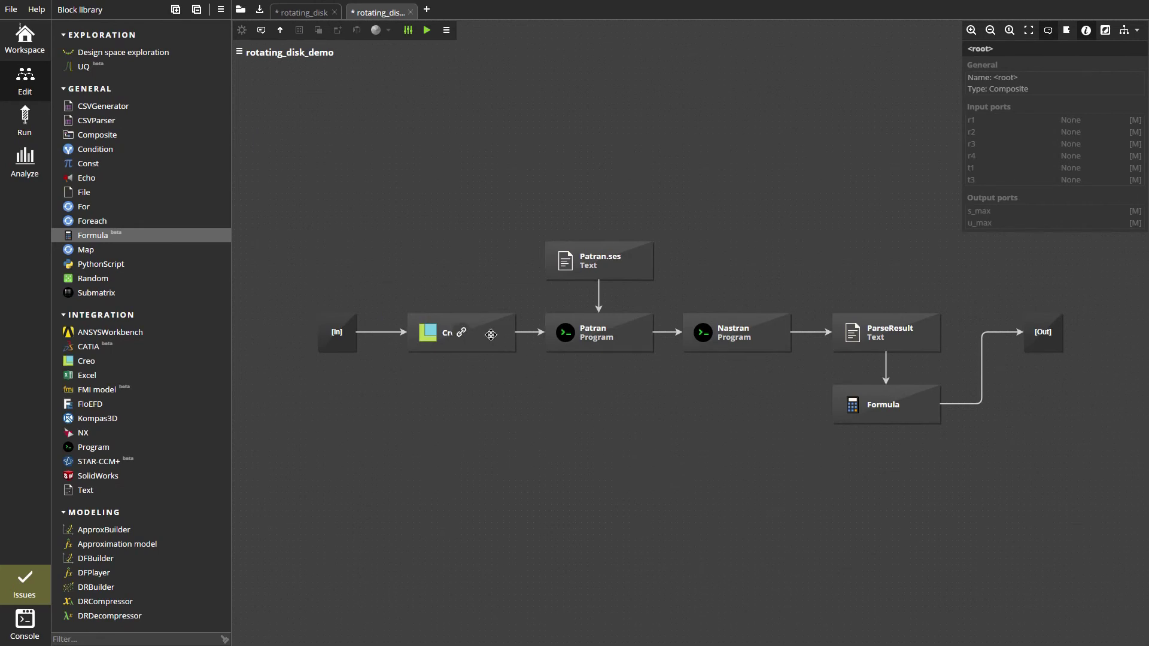
pyautogui.doubleClick(493, 336)
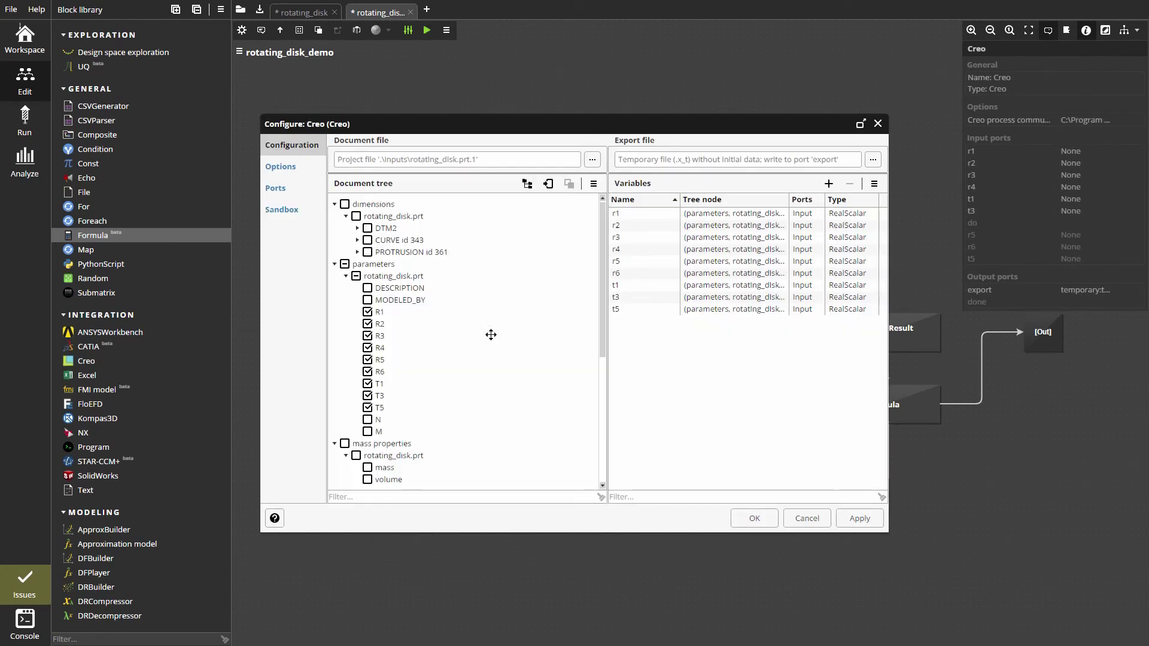
pyautogui.click(303, 196)
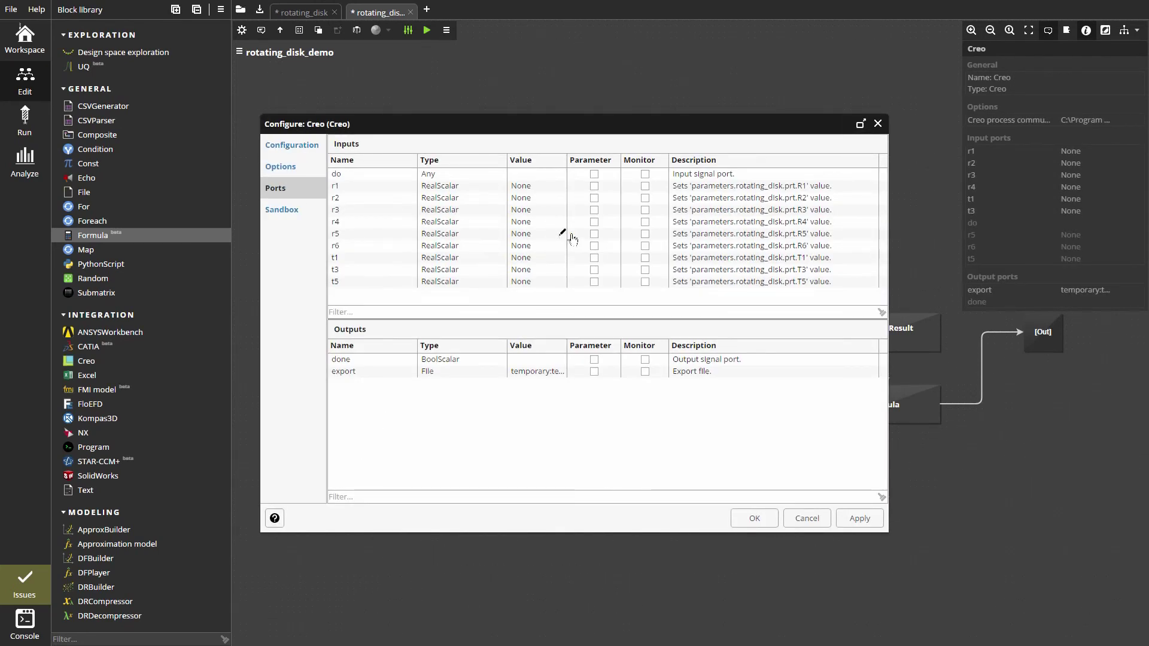
pyautogui.click(593, 236)
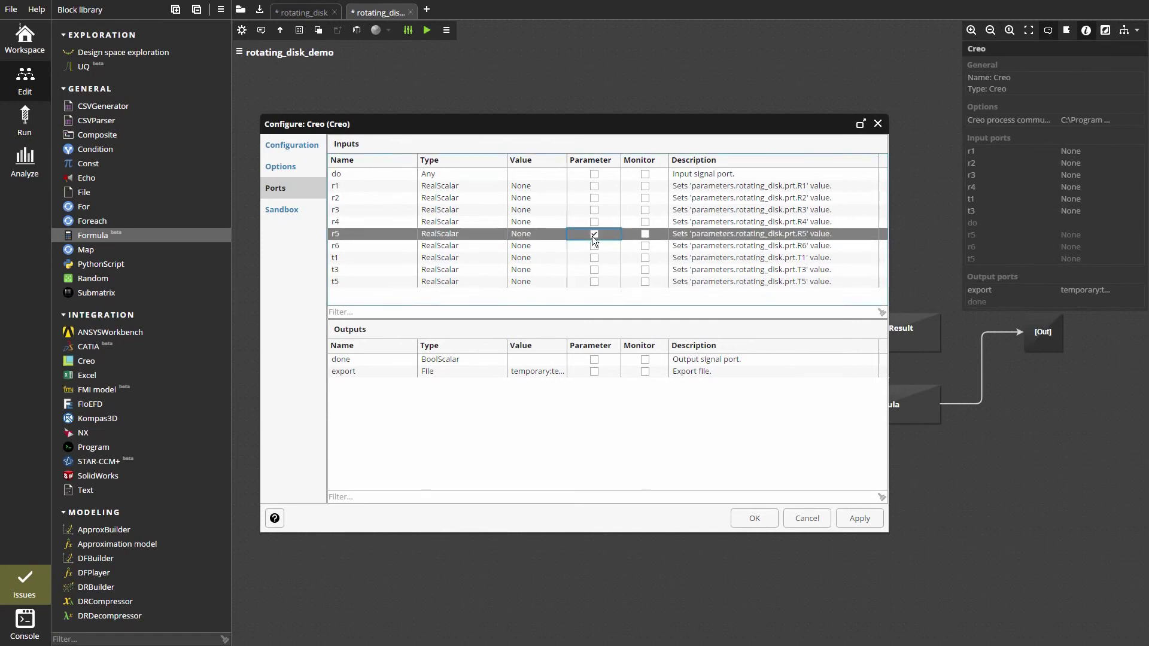
pyautogui.click(594, 245)
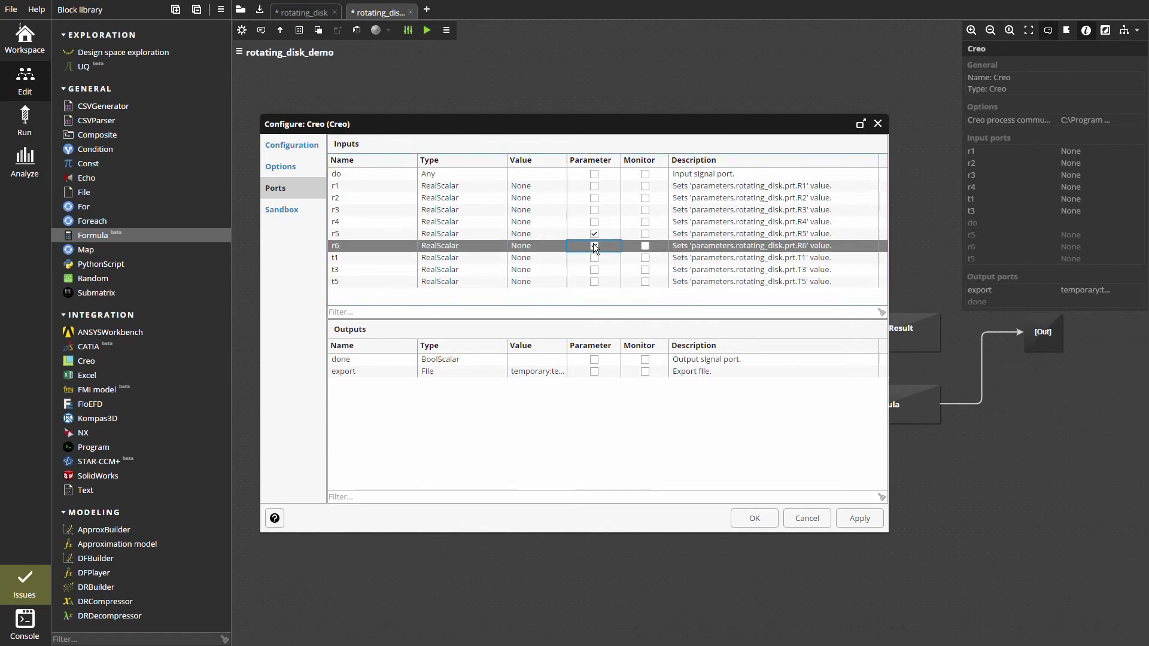
pyautogui.click(595, 282)
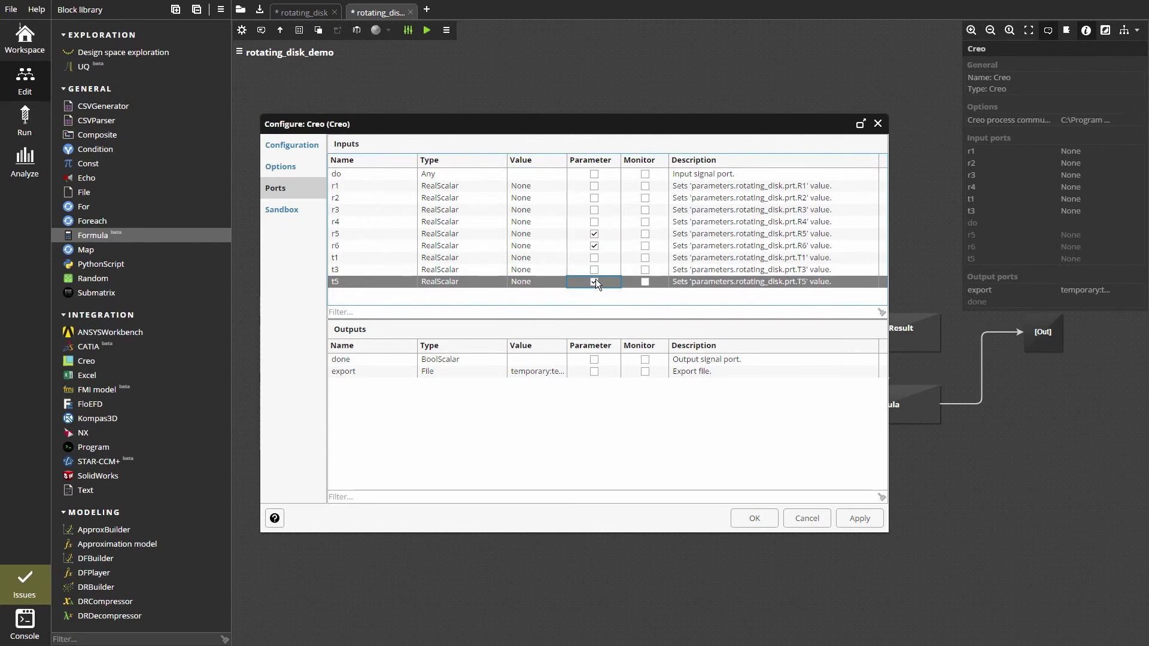
pyautogui.click(752, 518)
pyautogui.click(25, 121)
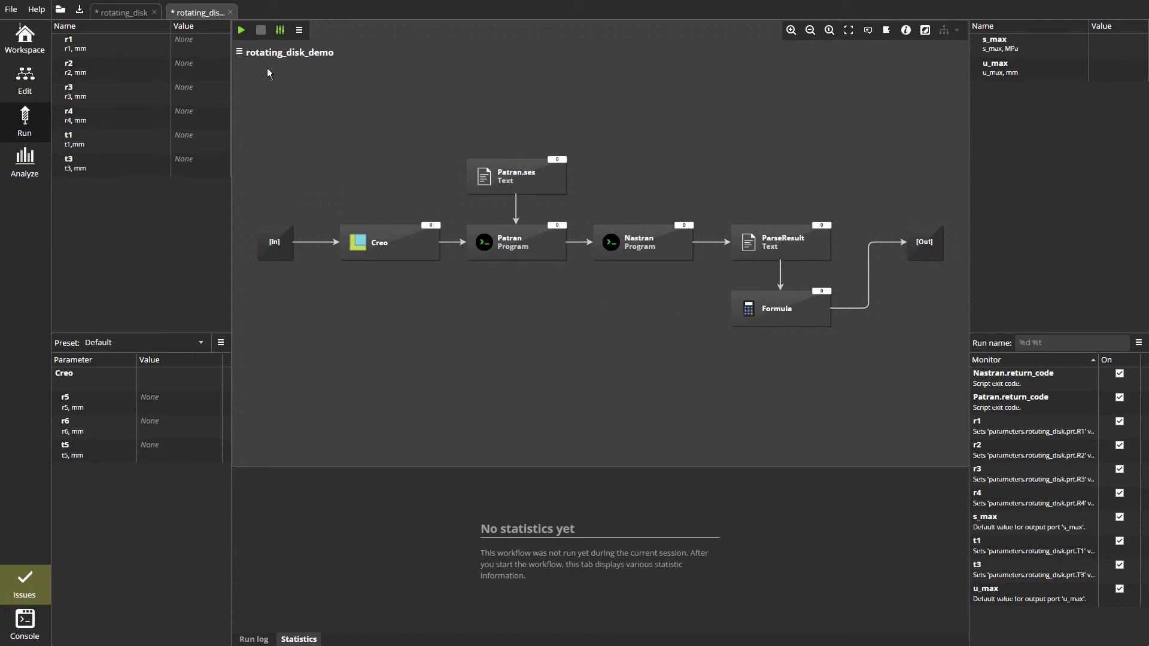
# Remove the Nastran and Patran return_code entries from the workflow's Monitoring list
pyautogui.click(278, 33)
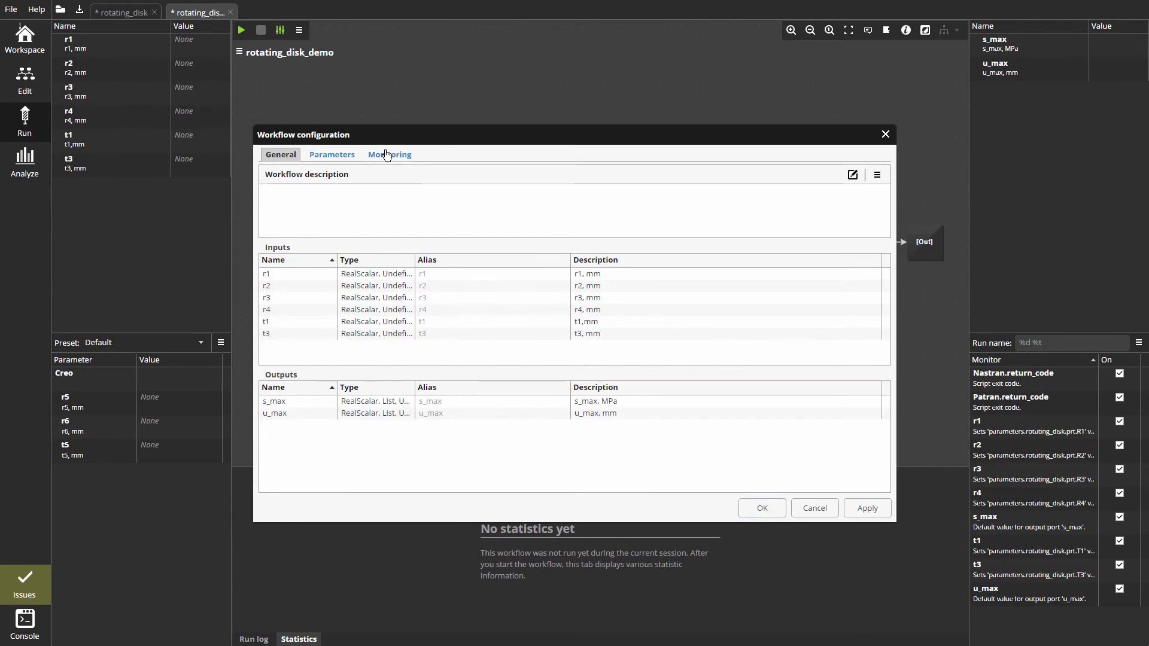
pyautogui.click(385, 155)
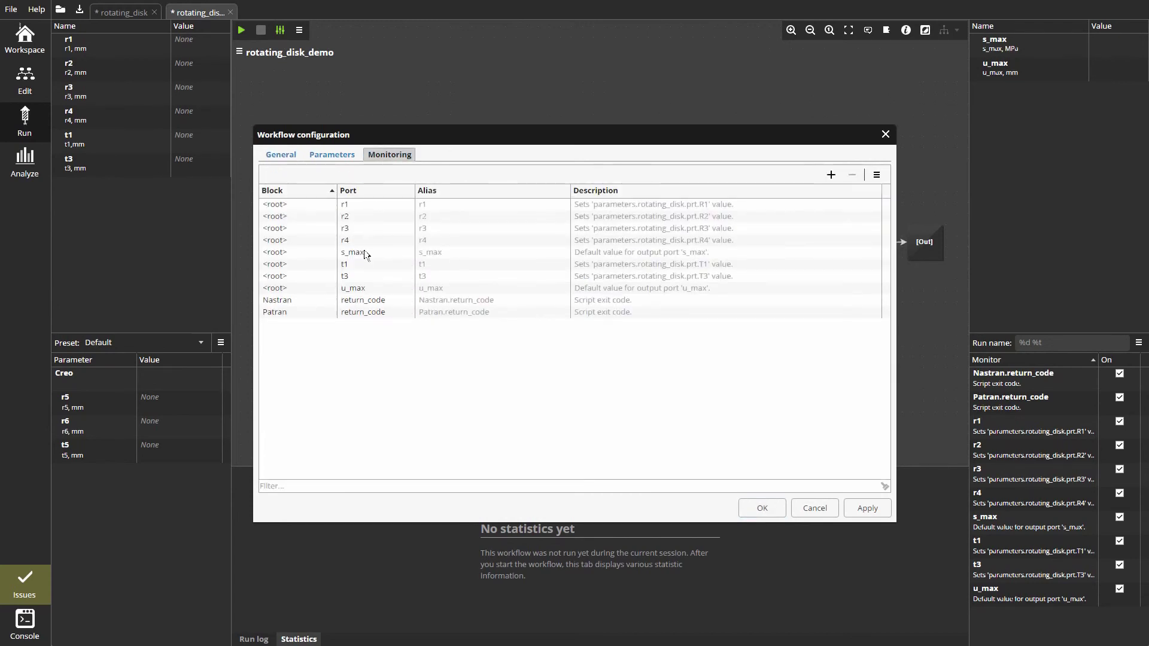
pyautogui.click(434, 302)
pyautogui.keyDown('shift'); pyautogui.click(436, 309); pyautogui.keyUp('shift')
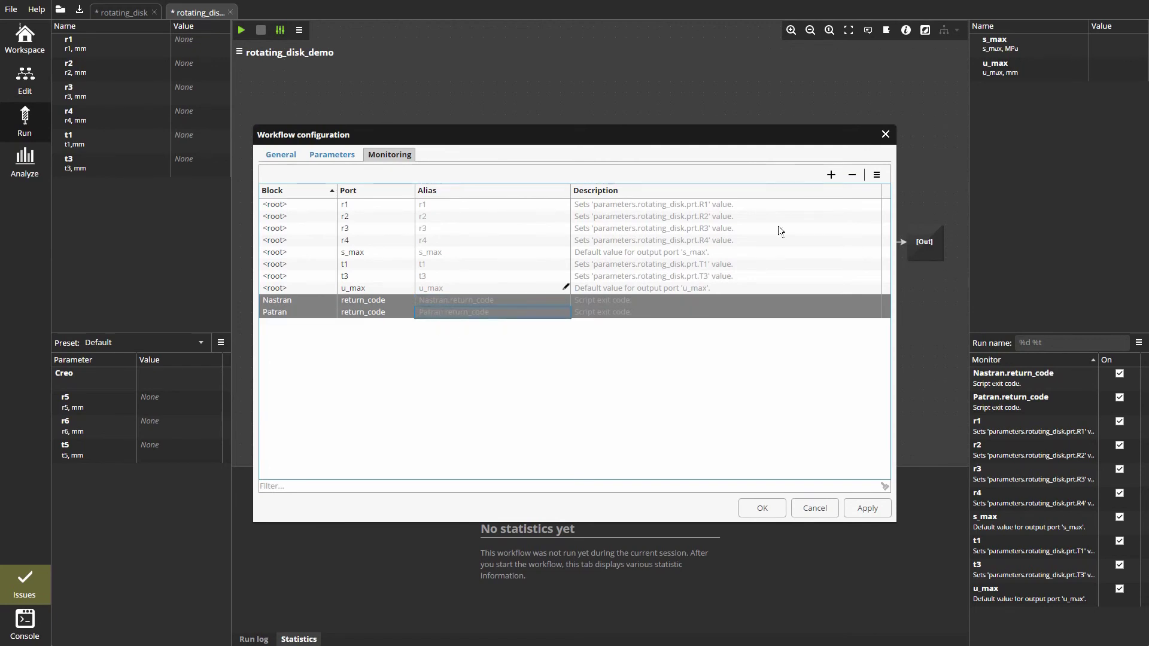
pyautogui.click(852, 174)
pyautogui.click(768, 511)
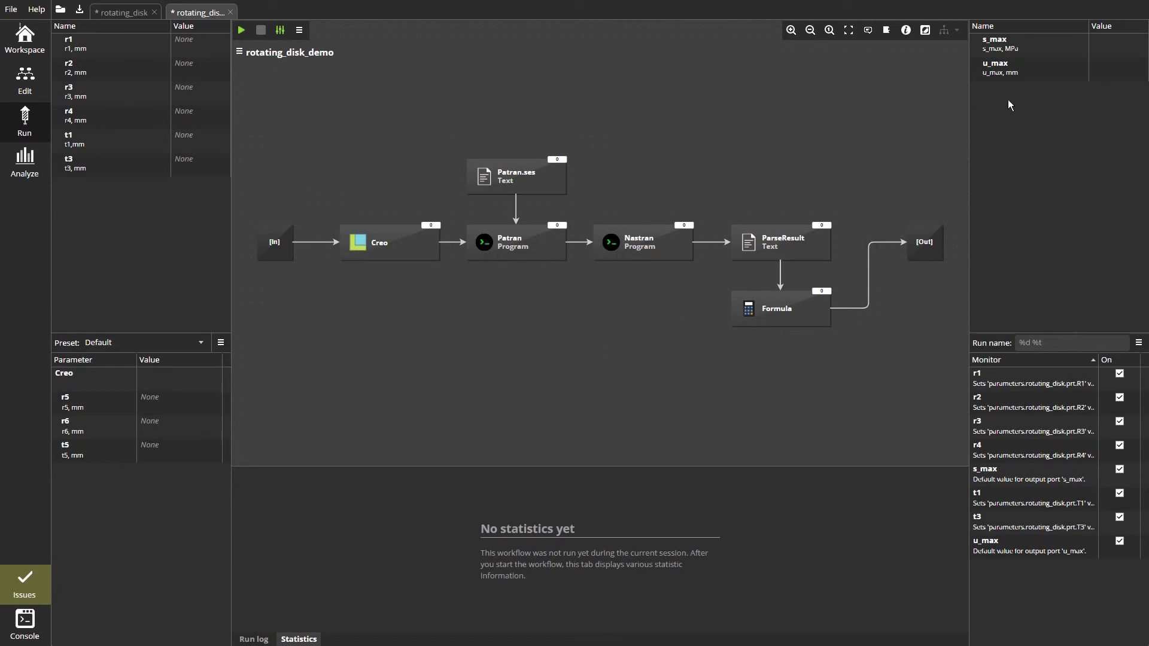
# Enter workflow inputs r1 109, r2 123, r3 154, r4 198, t1 32 and t3 6
pyautogui.doubleClick(190, 41)
pyautogui.write('09')
pyautogui.press('Tab')
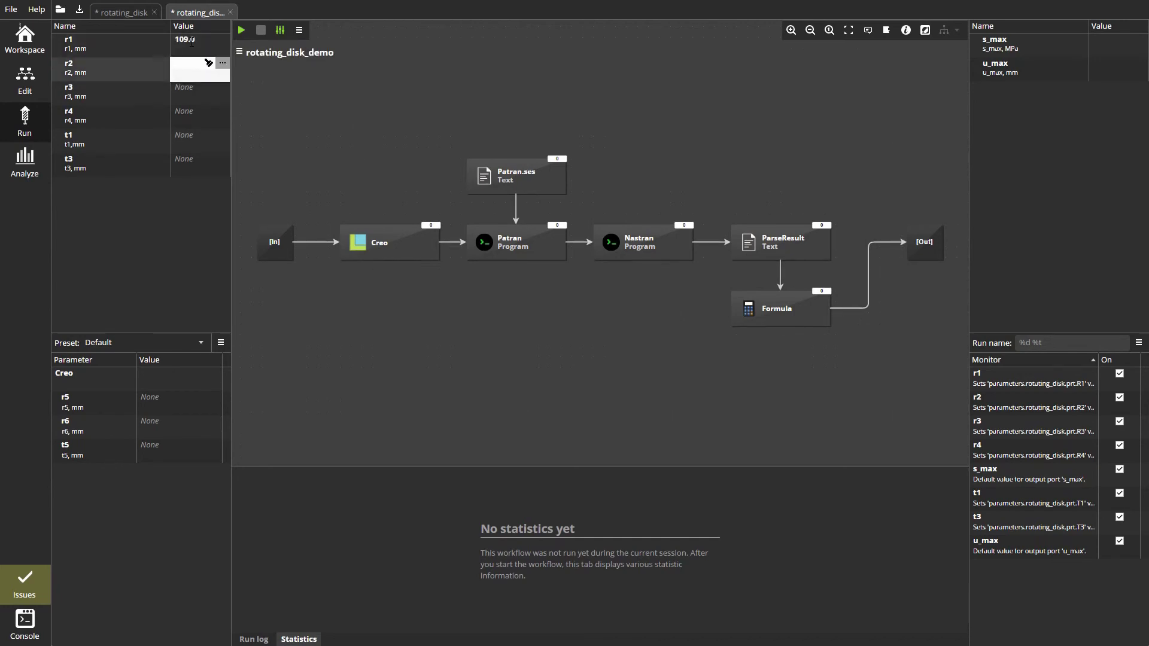
pyautogui.write('123')
pyautogui.press('Tab')
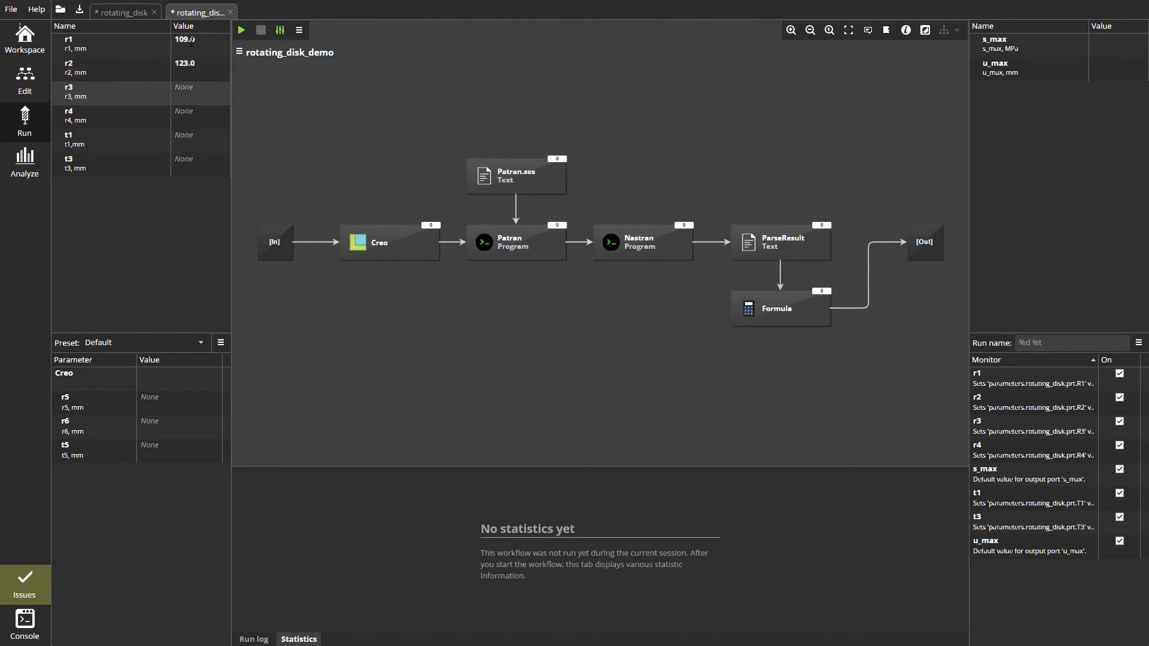
pyautogui.write('154')
pyautogui.press('Tab')
pyautogui.press('Tab')
pyautogui.write('1')
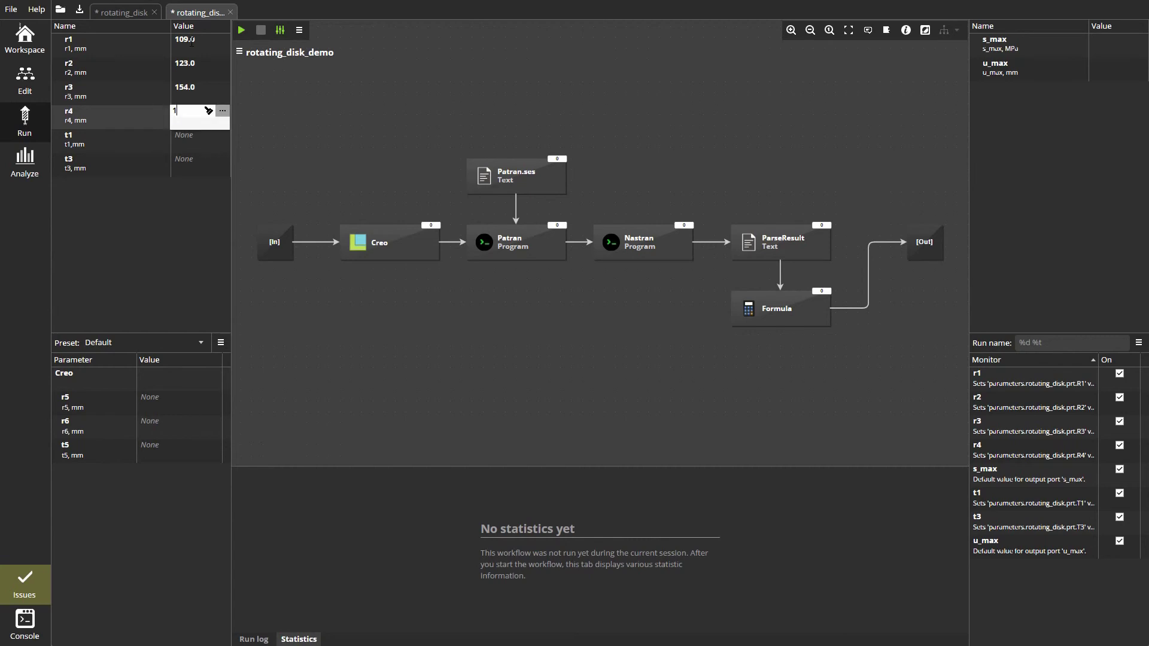
pyautogui.write('98')
pyautogui.press('Tab')
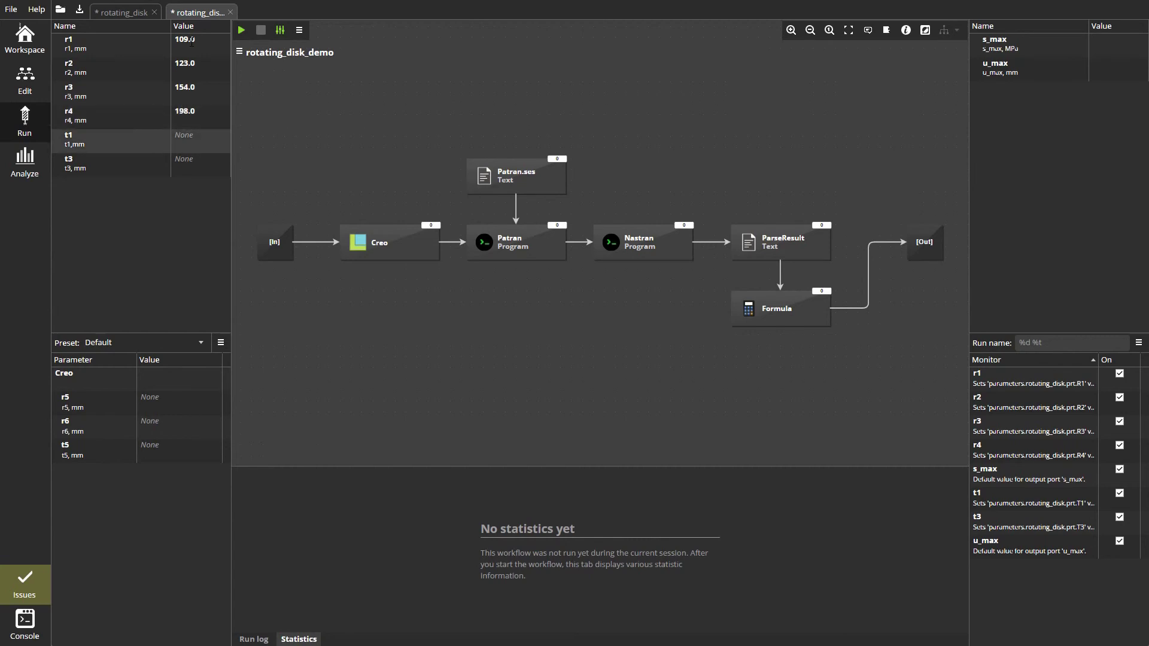
pyautogui.write('32')
pyautogui.press('Tab')
pyautogui.write('6')
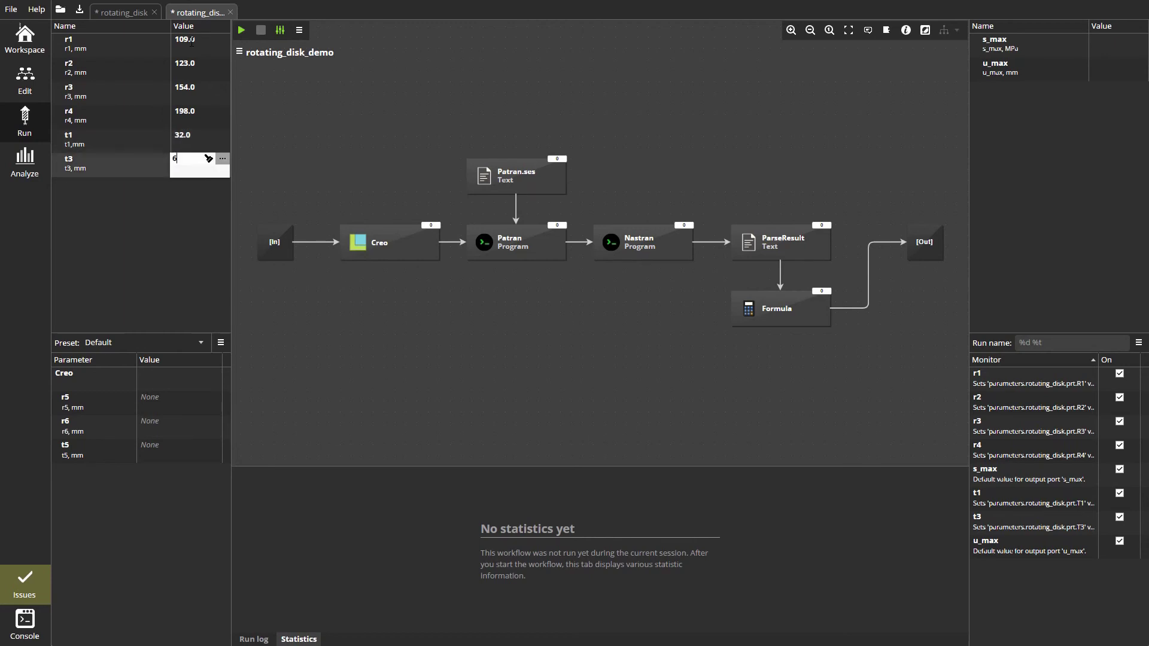
pyautogui.press('Tab')
pyautogui.click(202, 405)
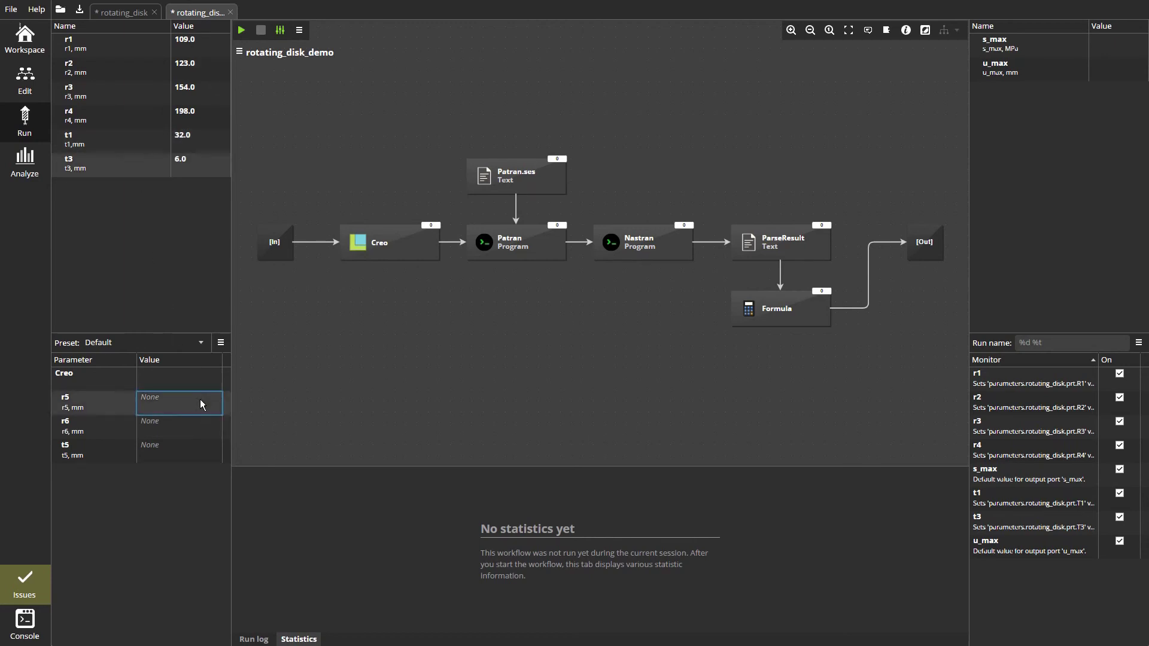
pyautogui.write('210')
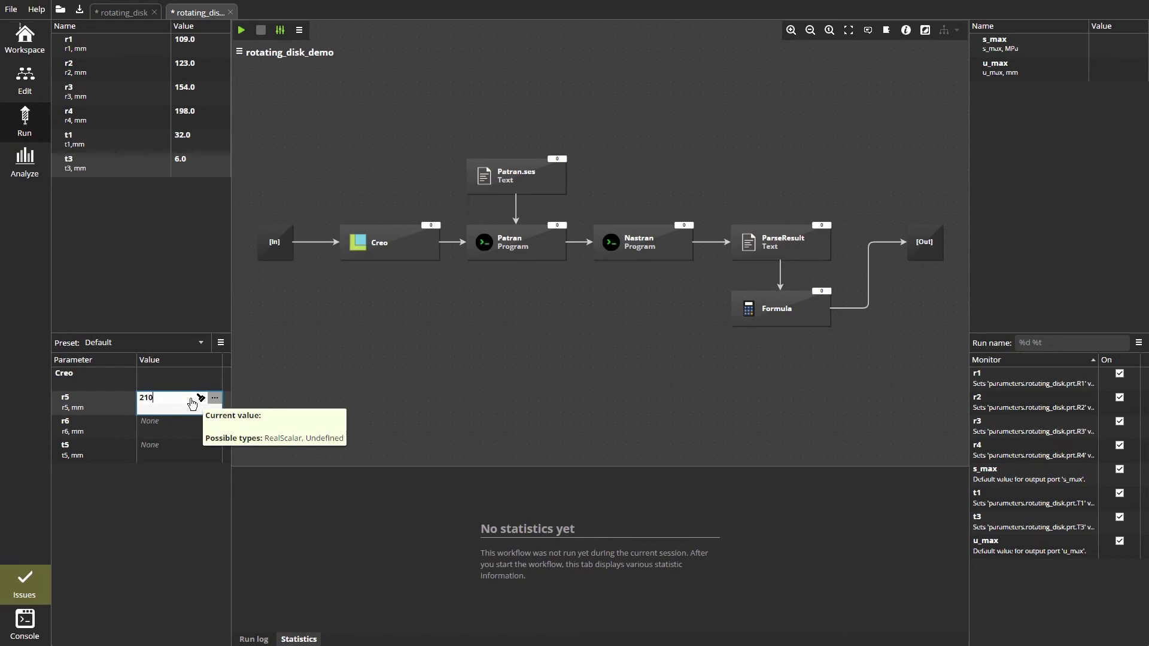
# Enter Creo parameter values r5 210, r6 230 and t5 32
pyautogui.press('Return')
pyautogui.press('Down')
pyautogui.press('Return')
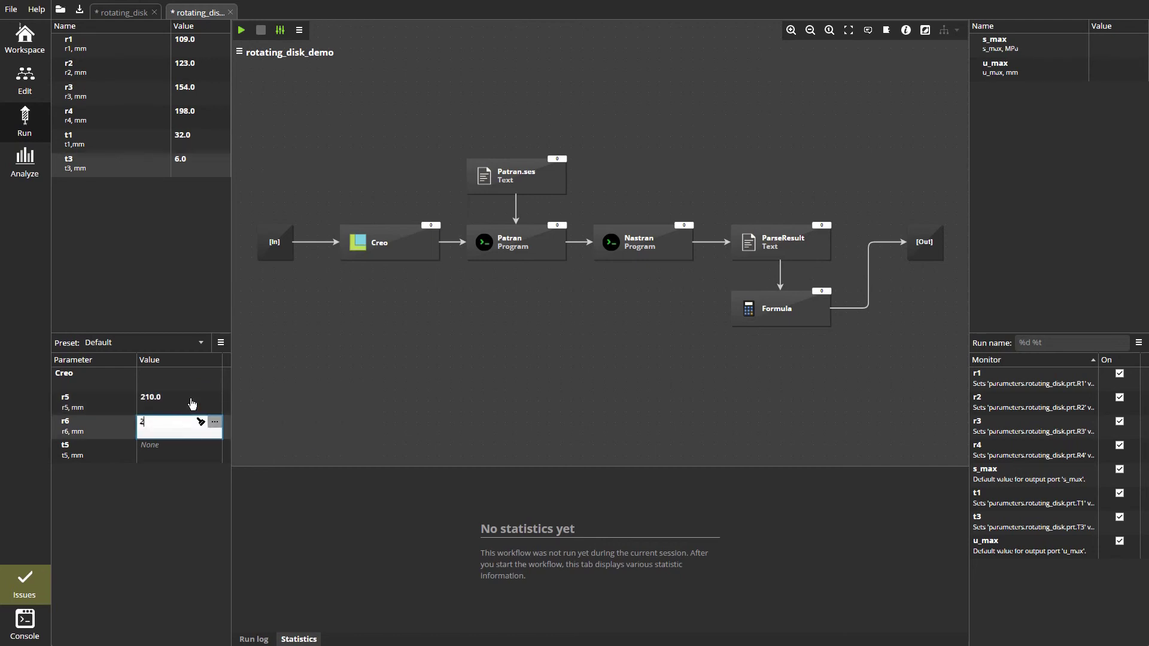
pyautogui.write('30')
pyautogui.press('Return')
pyautogui.press('Down')
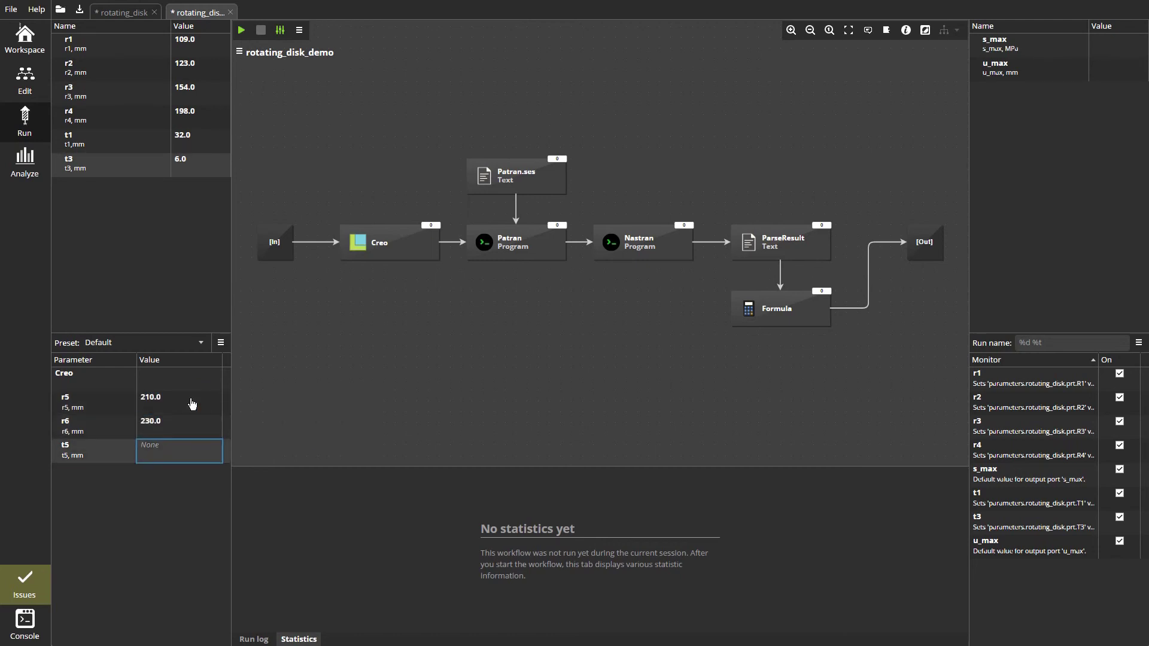
pyautogui.press('Return')
pyautogui.write('323')
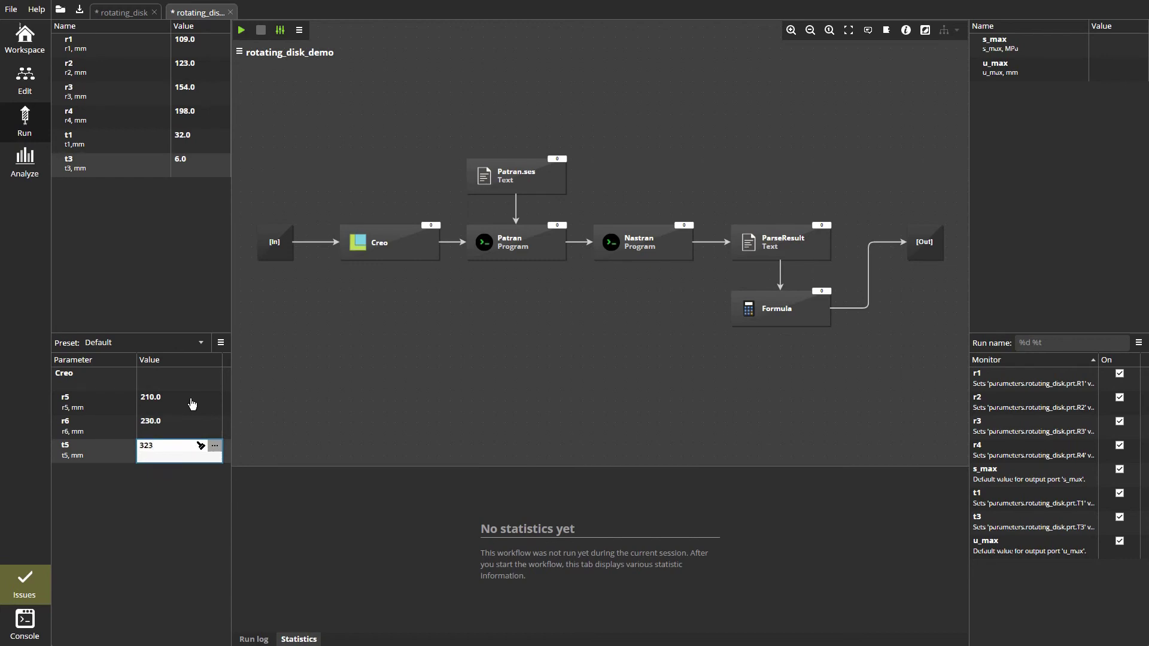
pyautogui.press('Return')
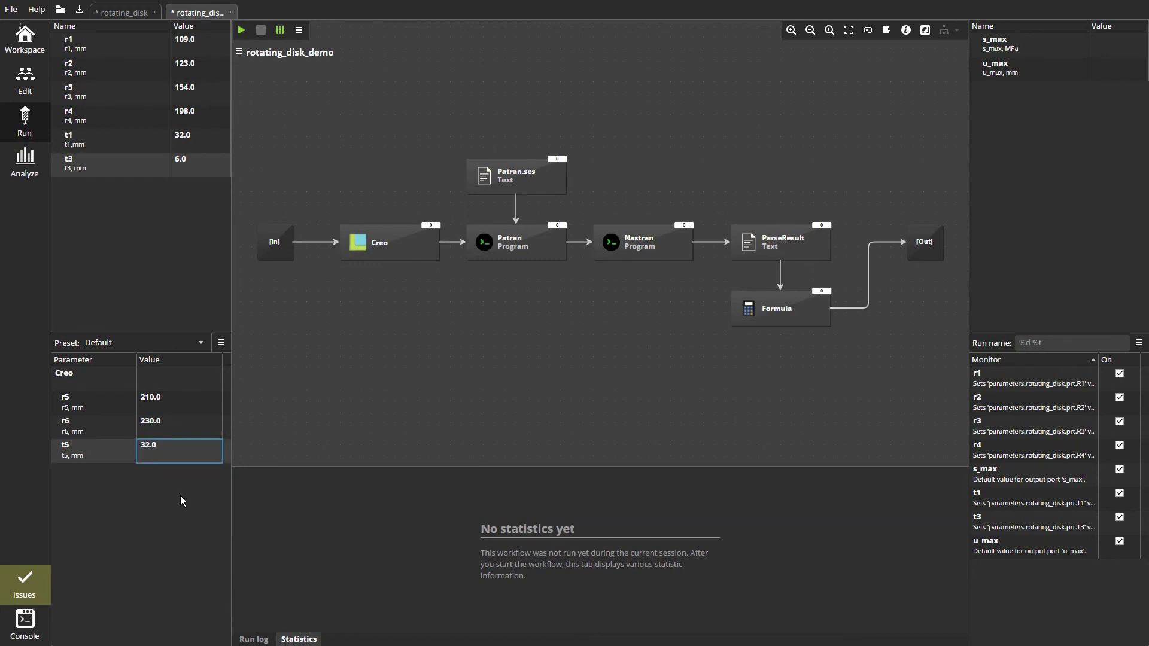
# Check the workflow issues list, then start the run, accepting the Formula beta-block warning
pyautogui.click(24, 578)
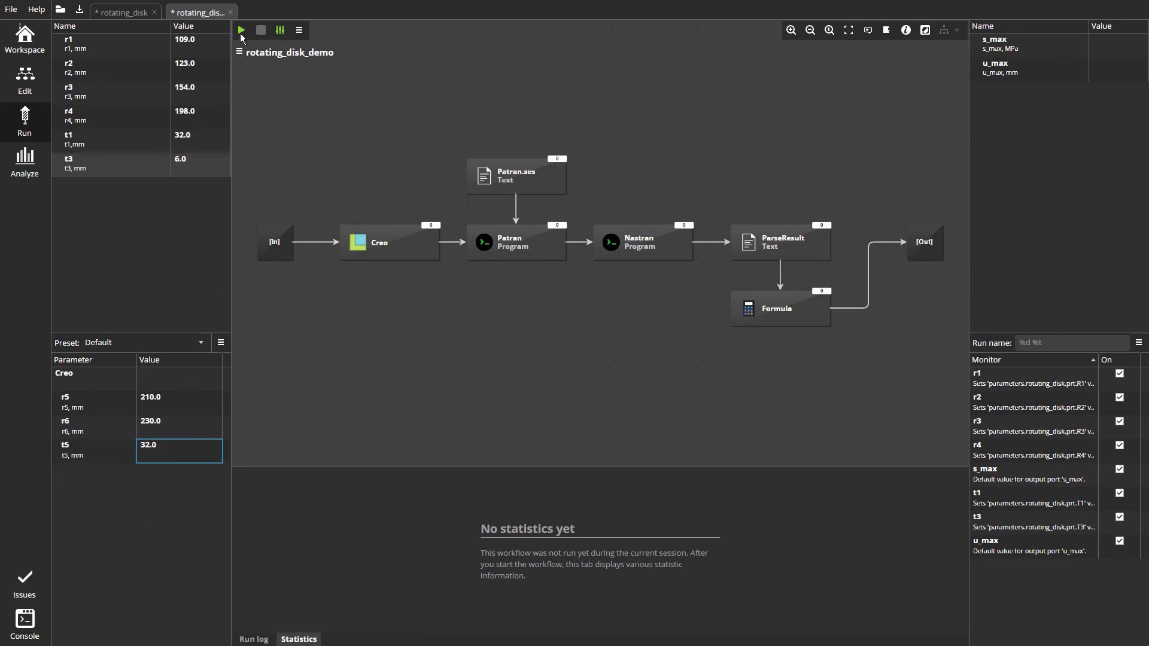
pyautogui.click(241, 32)
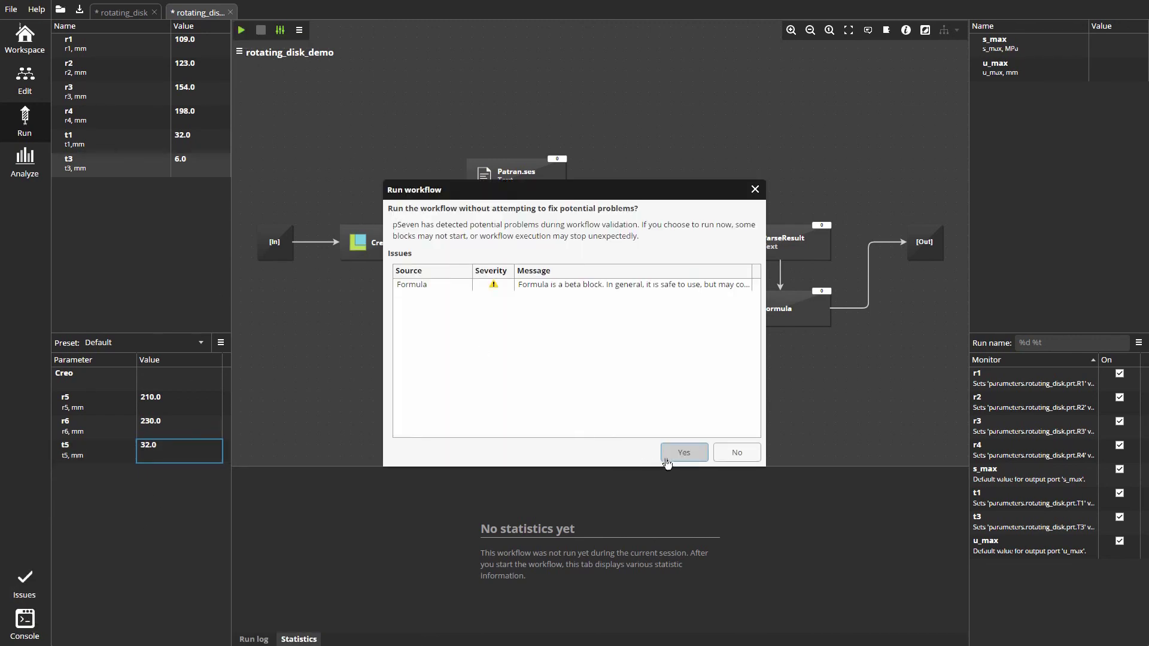
pyautogui.click(668, 460)
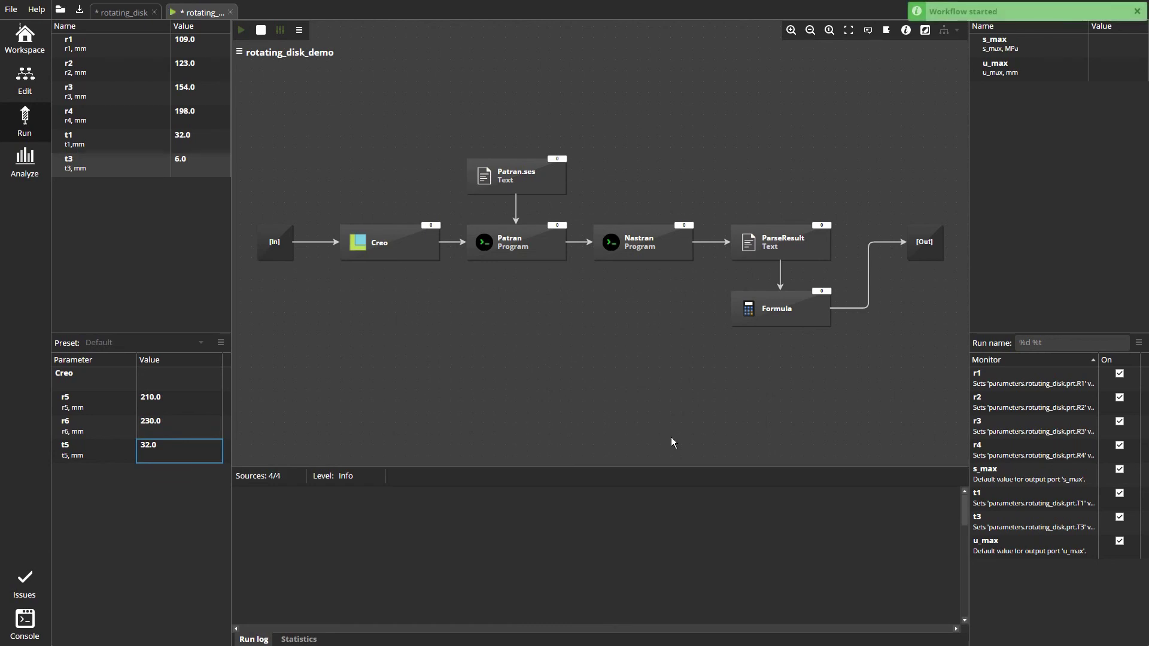